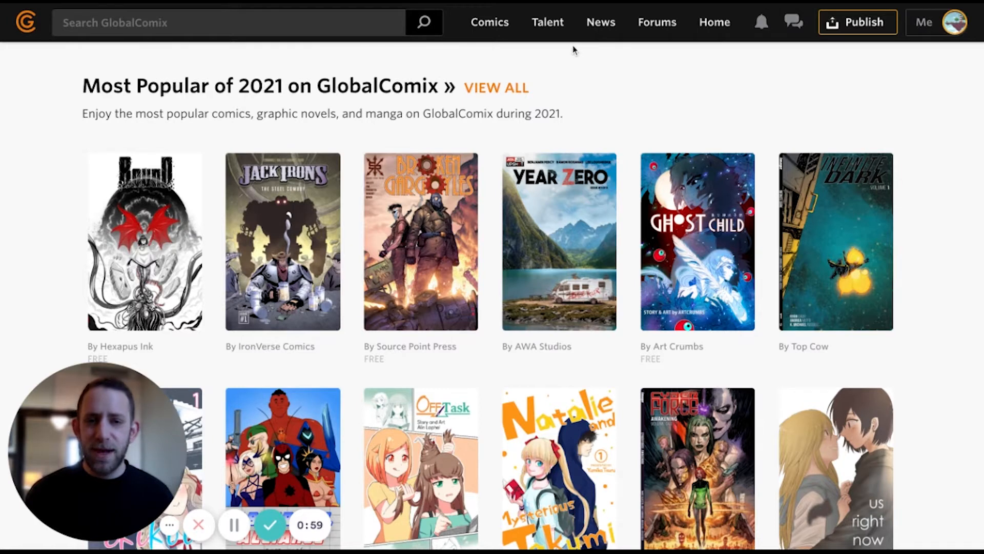
# - Browse the Talent marketplace listings and filters, then start a new talent listing
pyautogui.click(548, 25)
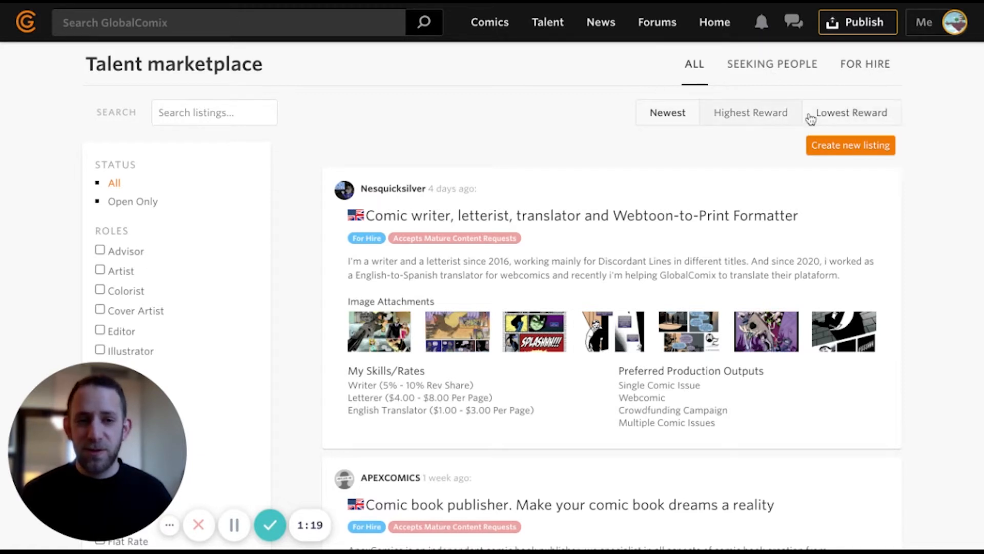
pyautogui.scroll(-2, 349, 179)
pyautogui.scroll(1, 352, 177)
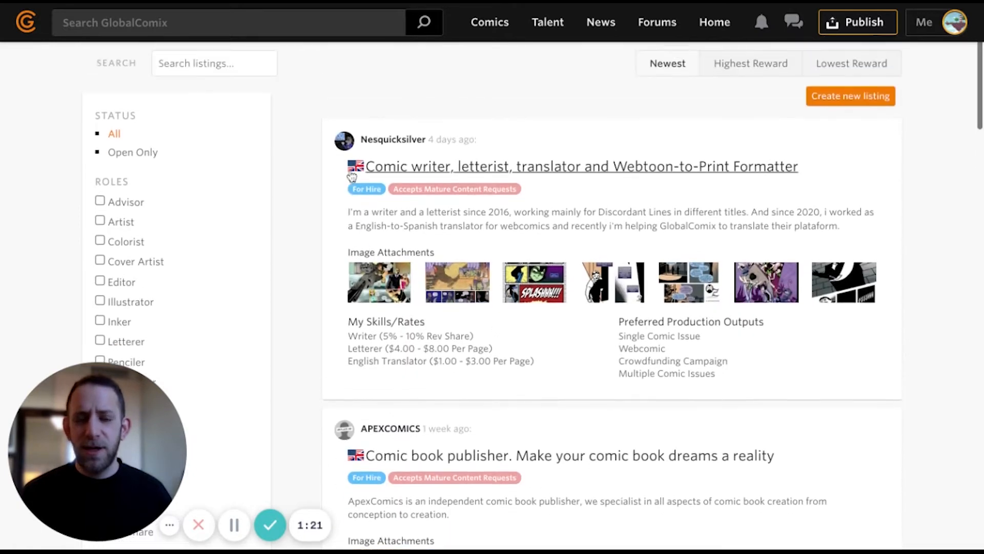
pyautogui.scroll(-2, 281, 162)
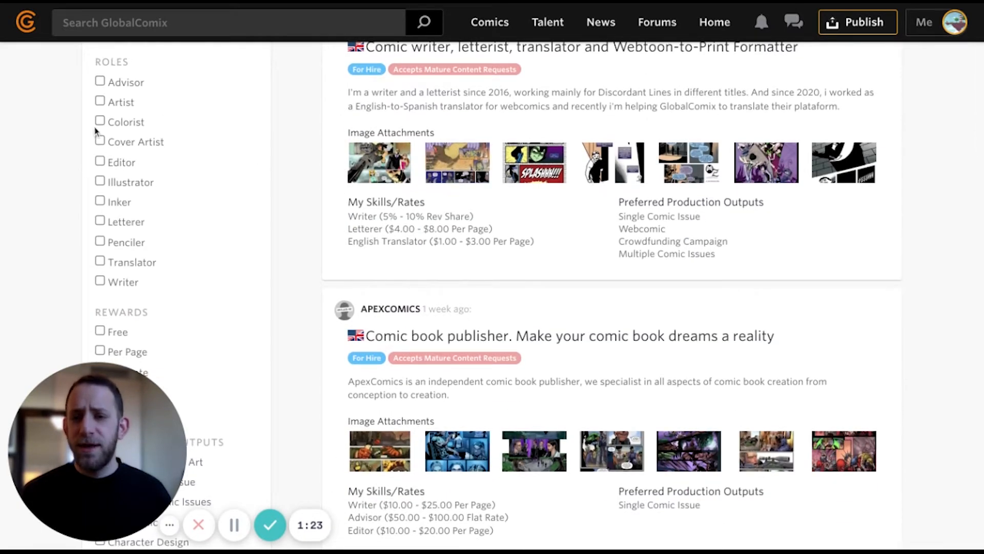
pyautogui.scroll(-3, 186, 219)
pyautogui.moveTo(149, 253)
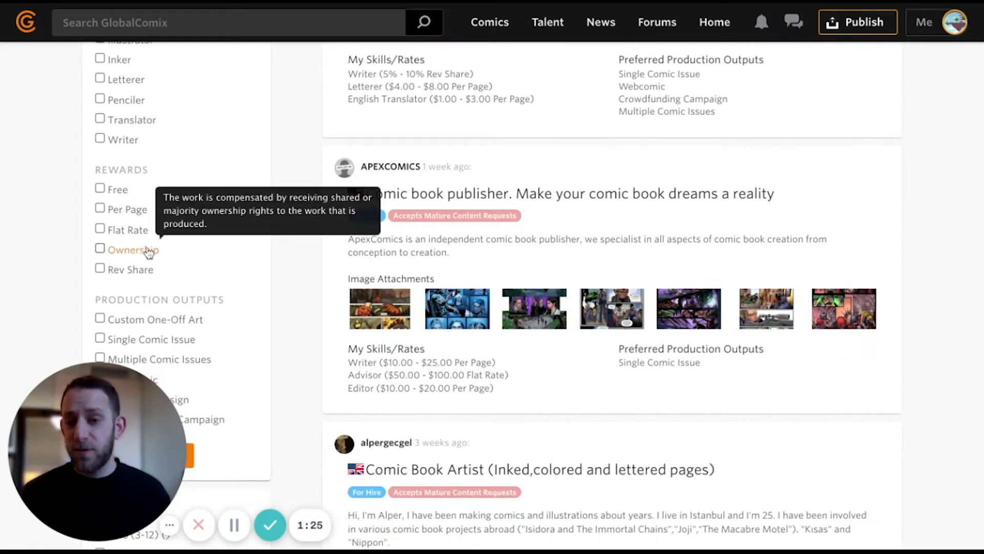
pyautogui.scroll(7, 265, 283)
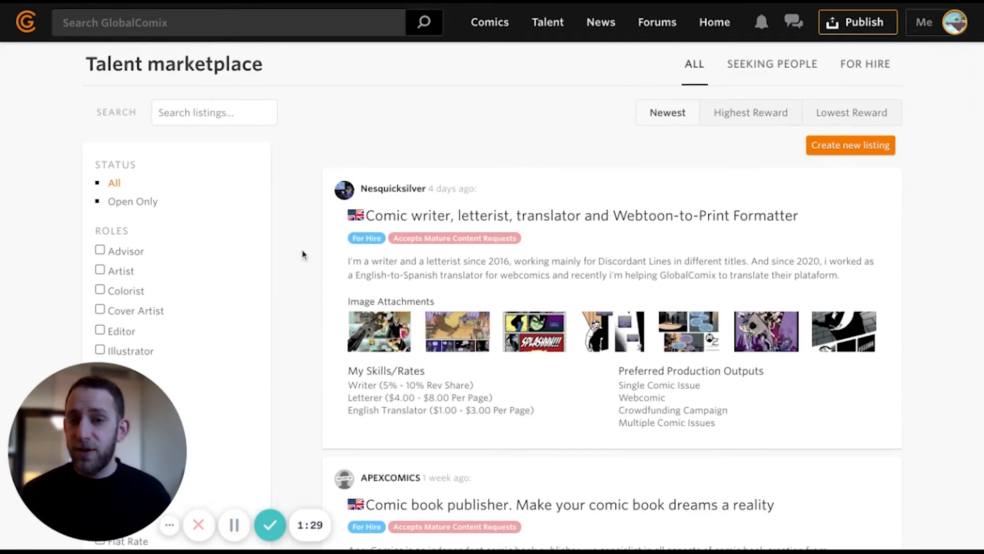
pyautogui.click(850, 146)
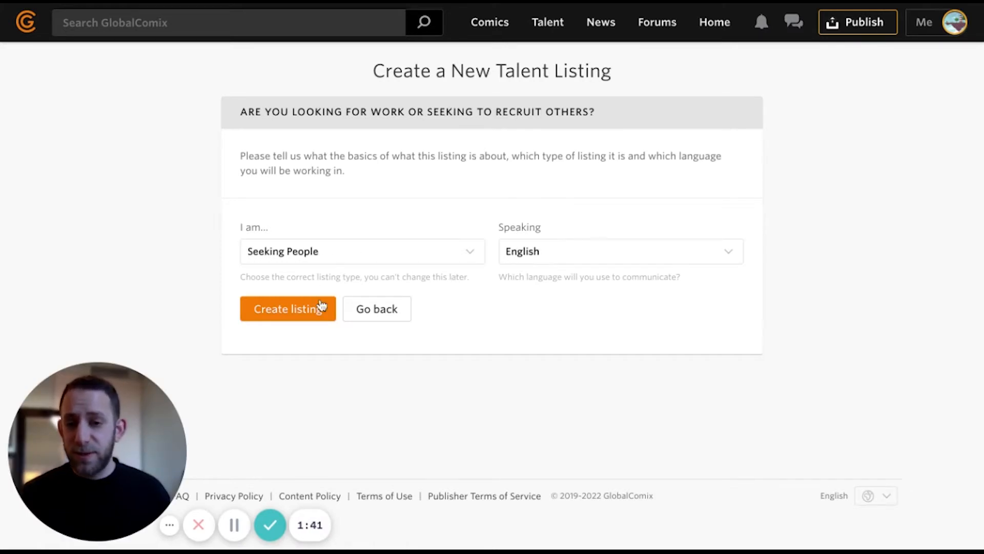
# - Create the new listing as a Seeking People listing in English
pyautogui.click(281, 319)
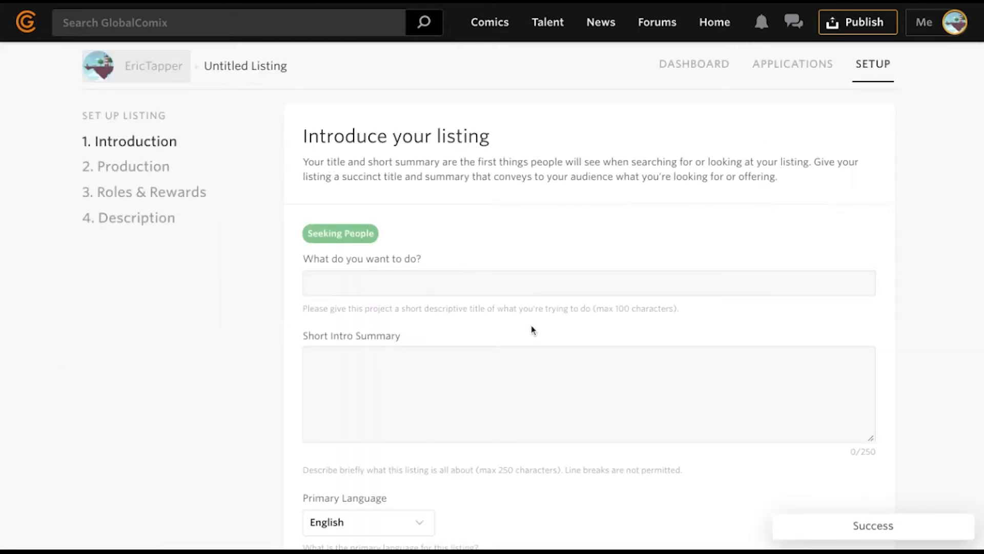
pyautogui.scroll(-1, 533, 329)
pyautogui.scroll(-1, 533, 329)
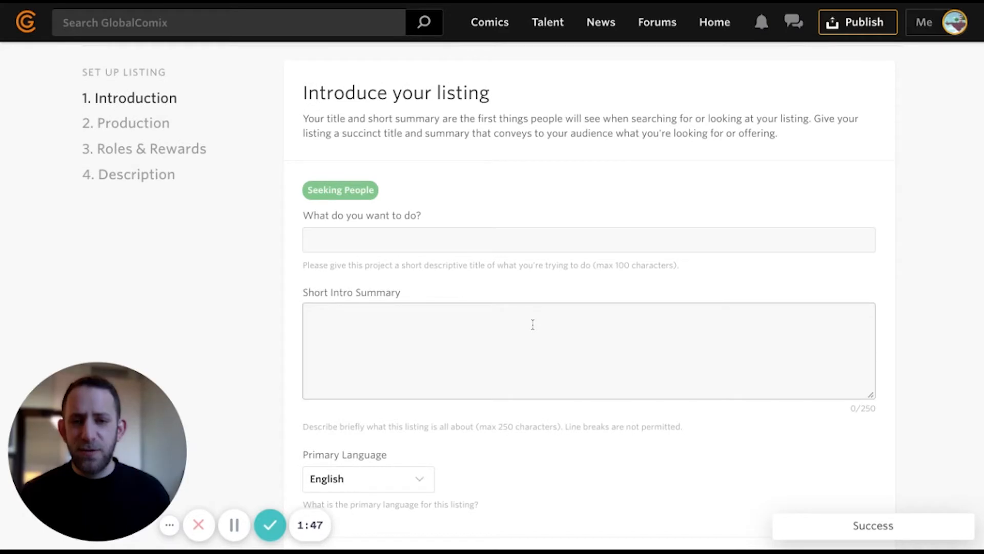
pyautogui.scroll(-1, 532, 324)
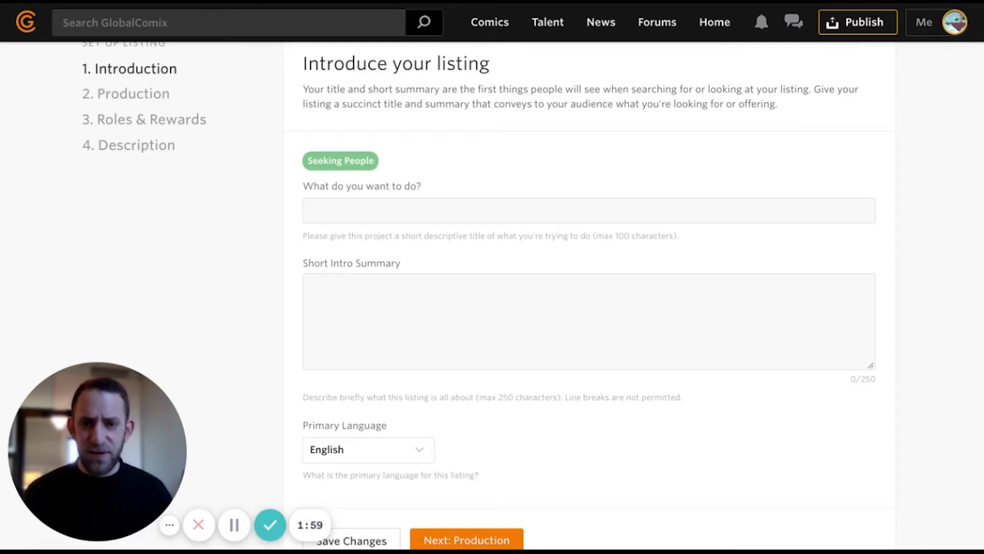
# - Paste the superhero-comics title and the 221-character intro summary, then continue to Production
pyautogui.click(325, 212)
pyautogui.write('Need creators to bring new line of superhero comics to life.')
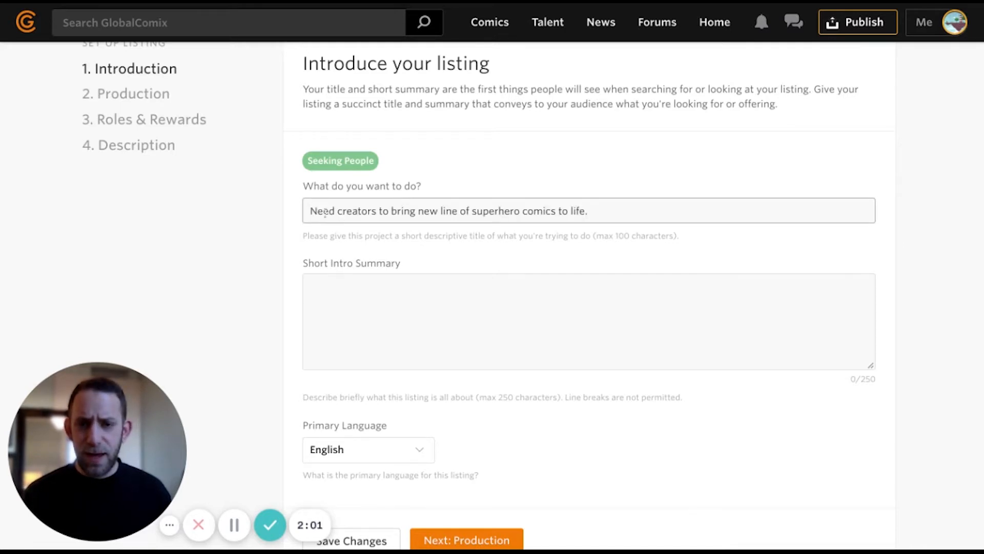
pyautogui.click(334, 308)
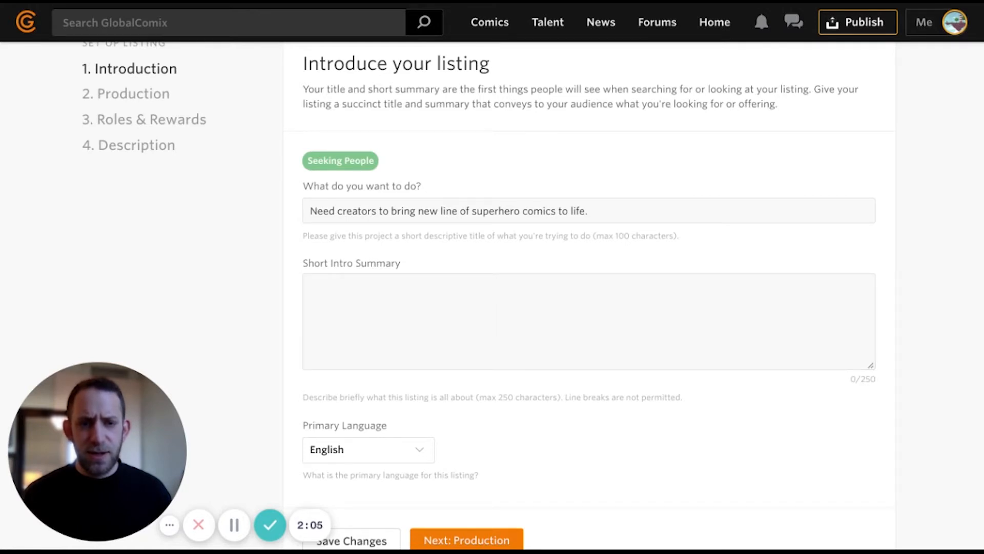
pyautogui.hotkey('alt', 'Tab')
pyautogui.write('My new comic company GC-Comics is in need of a talented team of creators to build out our superhero universe. We are looking to blend Golden Age classic art like Jack Kirby with modern fantasy from folks like Sana Takeda.')
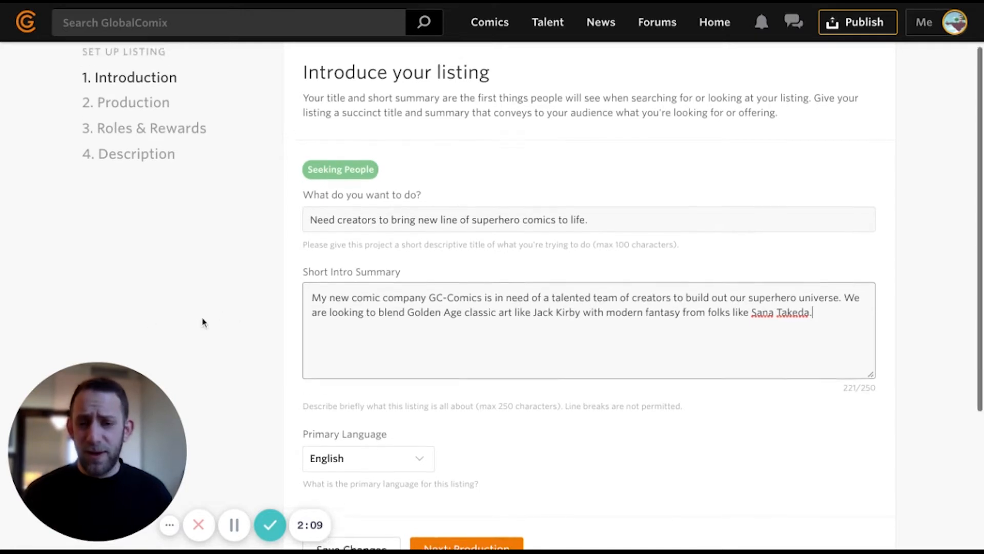
pyautogui.scroll(1, 202, 321)
pyautogui.scroll(-3, 205, 319)
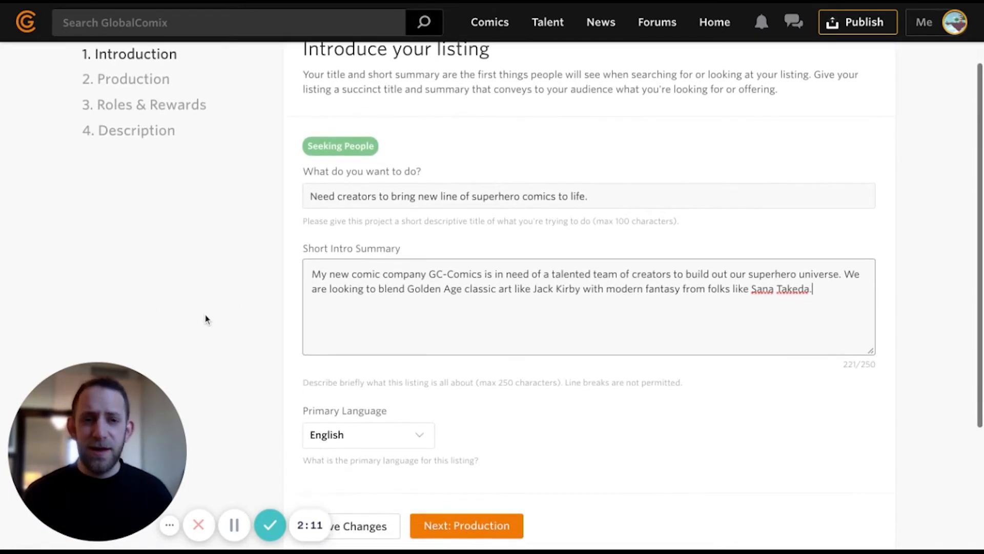
pyautogui.click(474, 417)
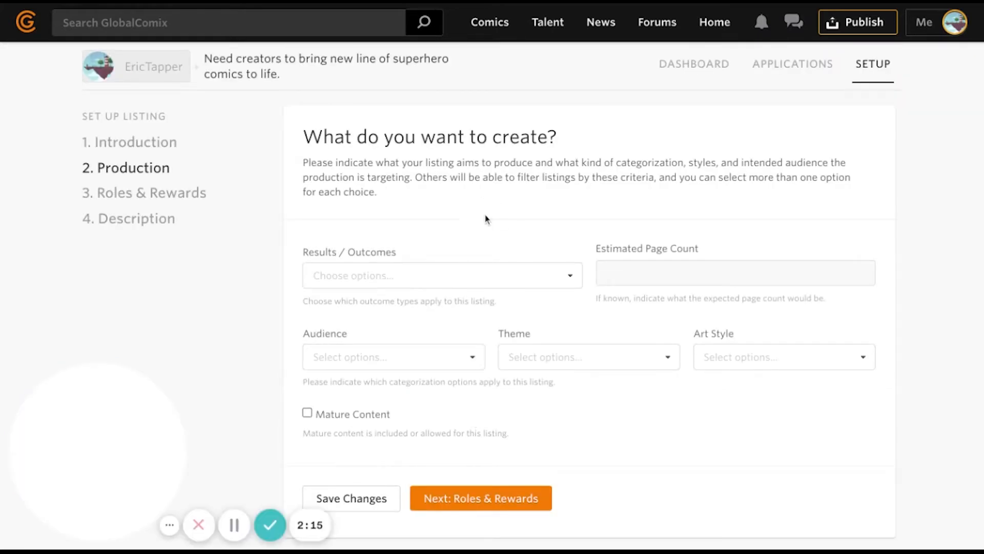
# - Set the outcome to Multiple Comic Issues with an estimated 72 pages
pyautogui.scroll(-2, 468, 226)
pyautogui.scroll(1, 464, 226)
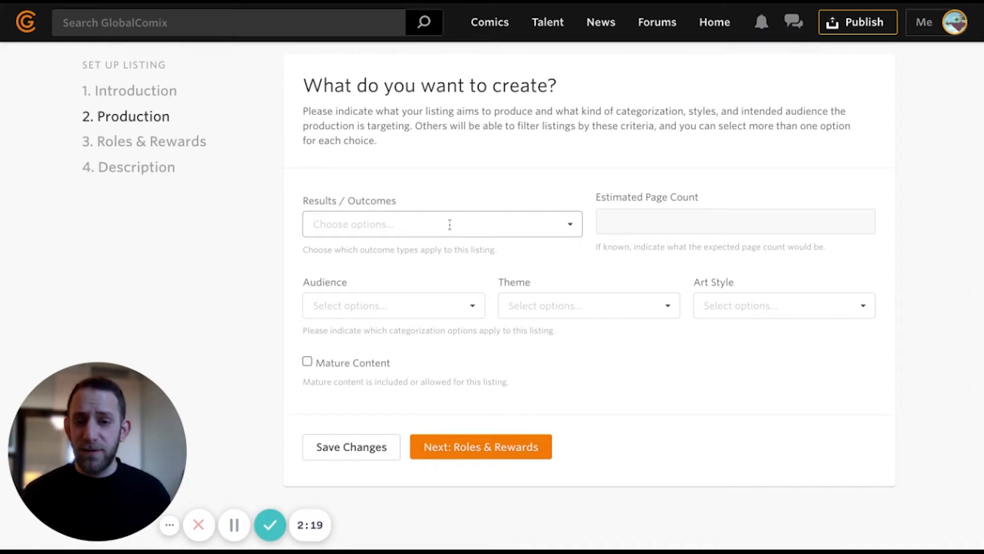
pyautogui.click(450, 224)
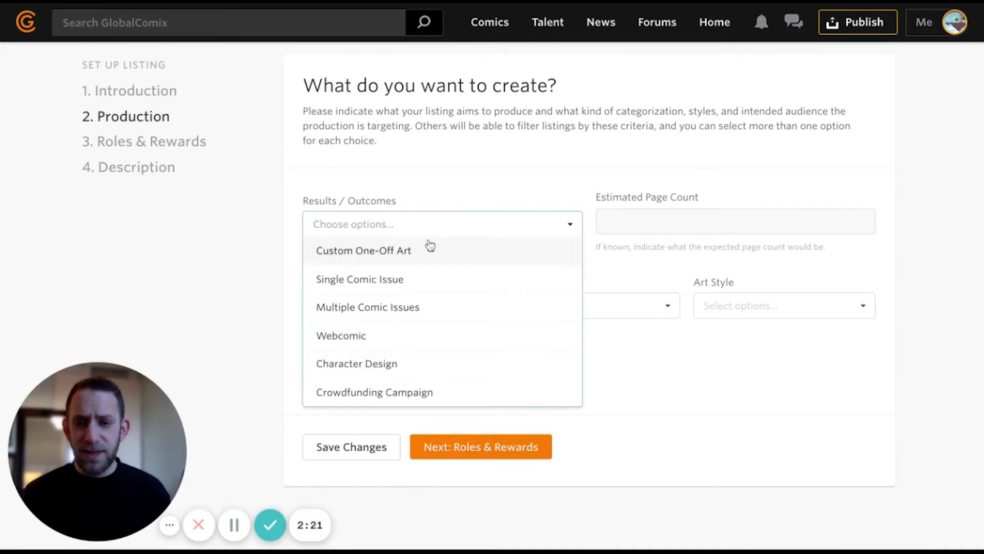
pyautogui.click(410, 306)
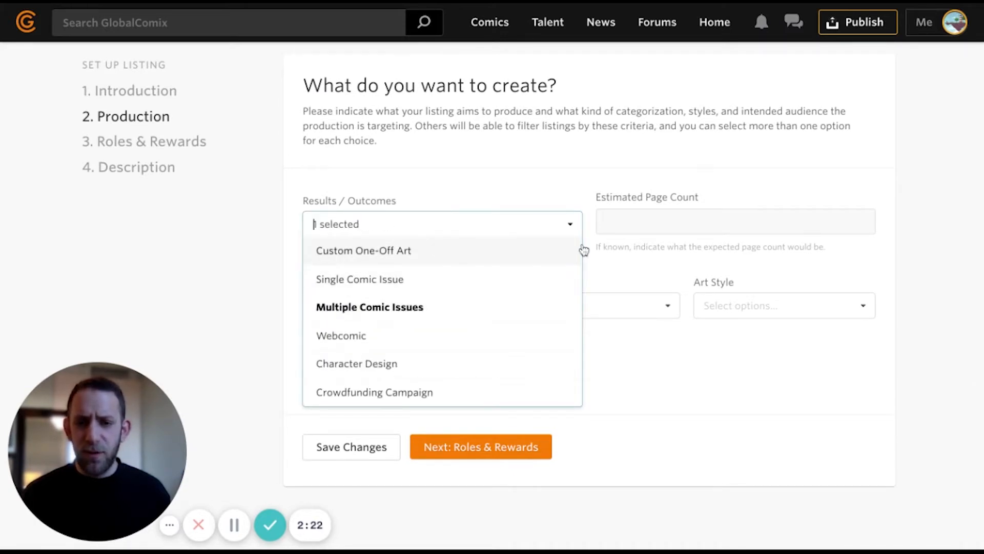
pyautogui.click(651, 225)
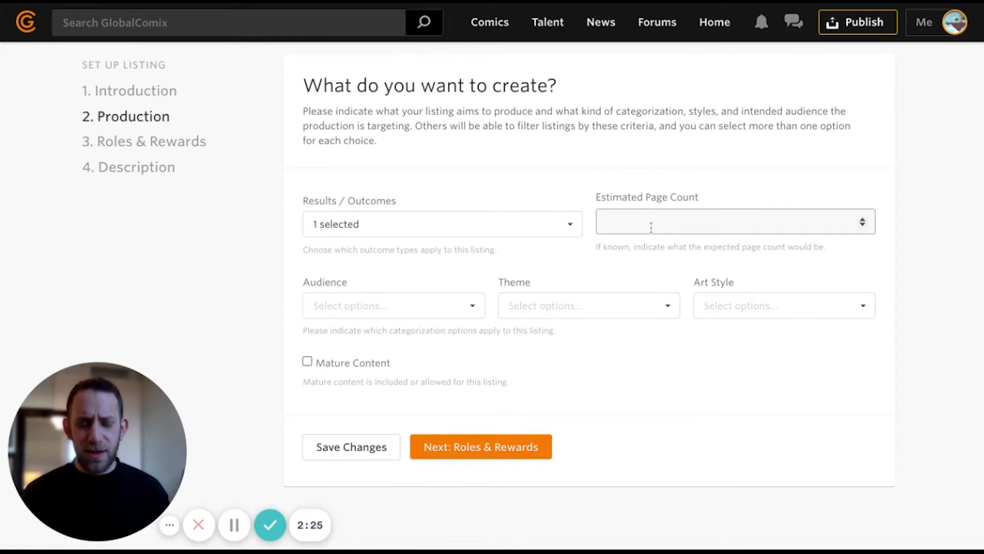
pyautogui.write('72')
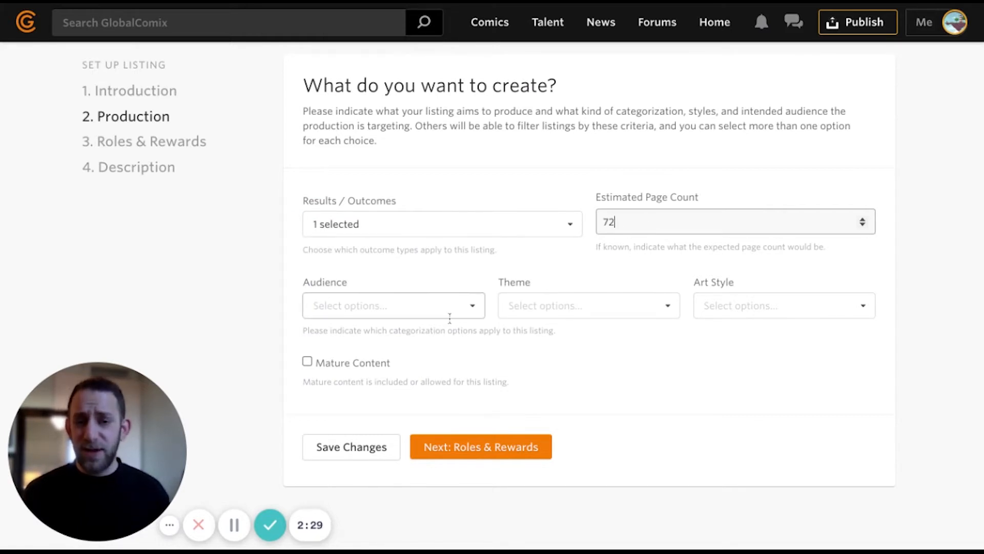
# - Choose Teenagers and Adults as the target audiences
pyautogui.scroll(-1, 449, 319)
pyautogui.click(425, 295)
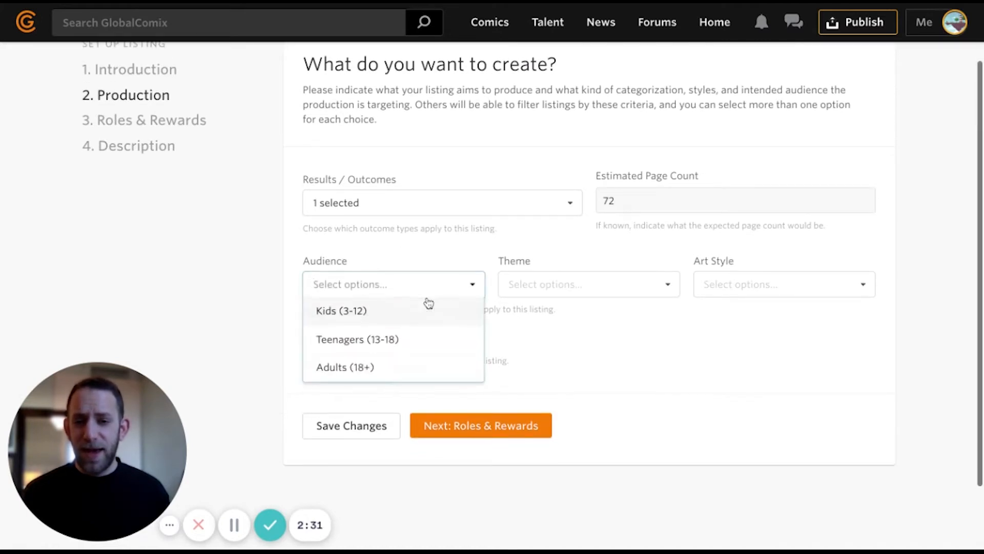
pyautogui.click(388, 342)
pyautogui.click(369, 366)
# - Add themes Aliens, Friendship, Magic, Military, Monsters, Organized Crime and Science
pyautogui.click(590, 295)
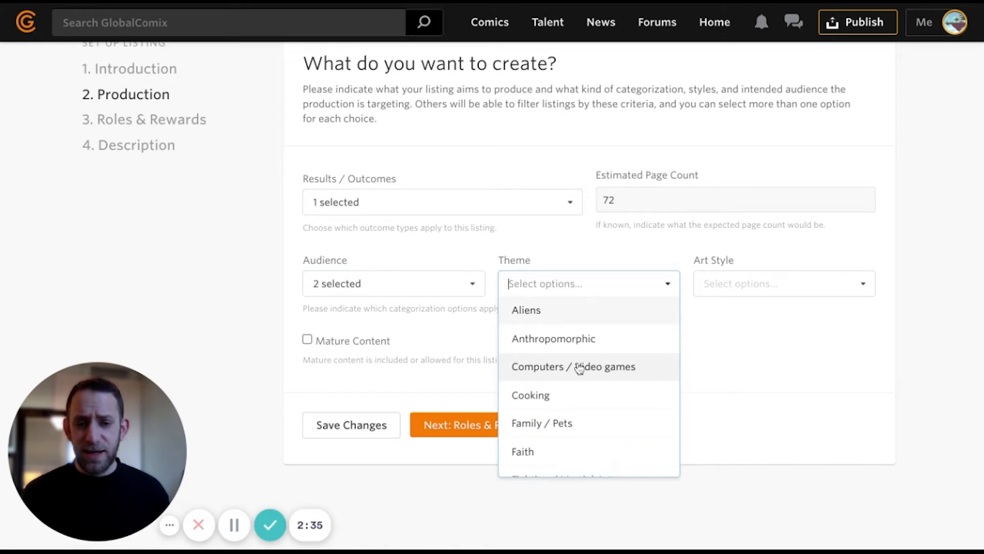
pyautogui.click(556, 314)
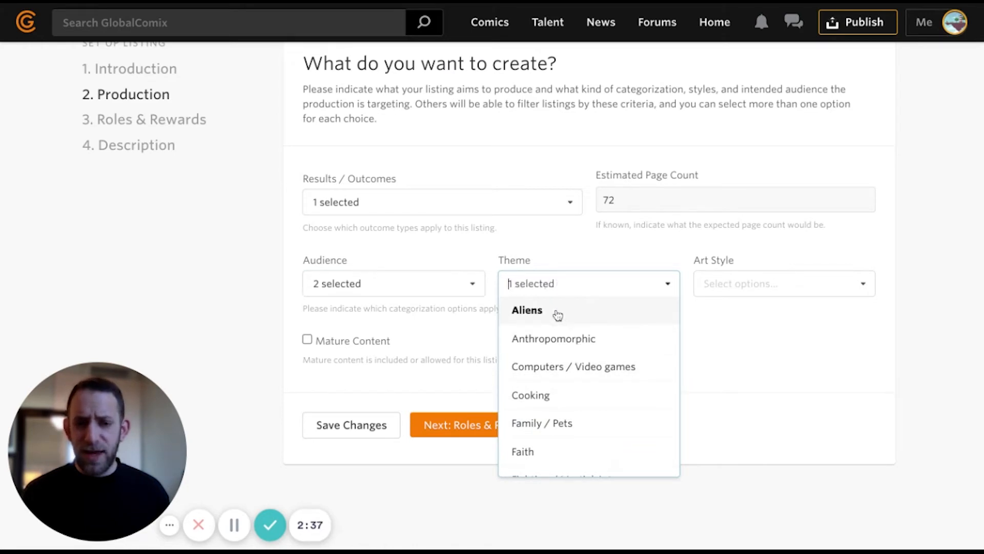
pyautogui.scroll(-4, 563, 352)
pyautogui.click(562, 400)
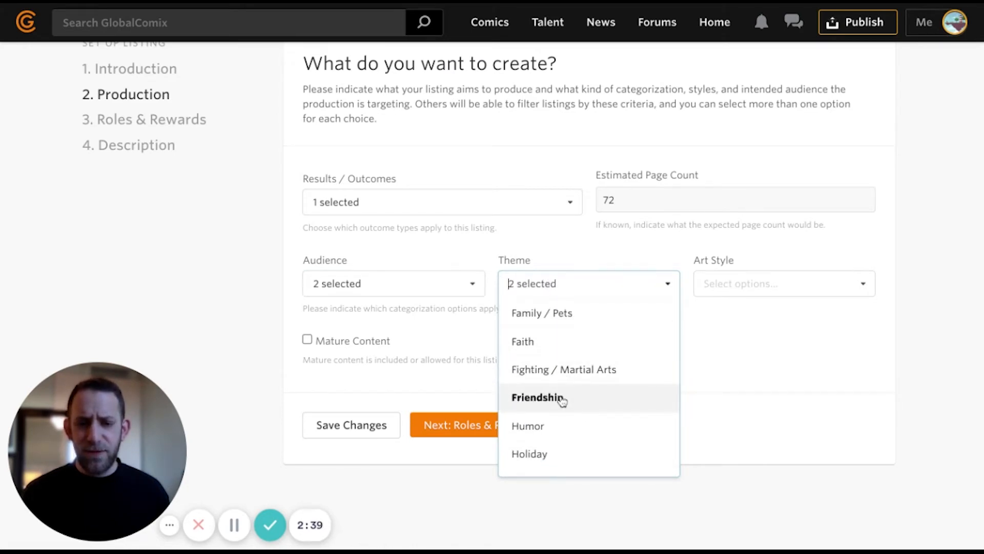
pyautogui.scroll(-4, 563, 401)
pyautogui.scroll(-2, 560, 400)
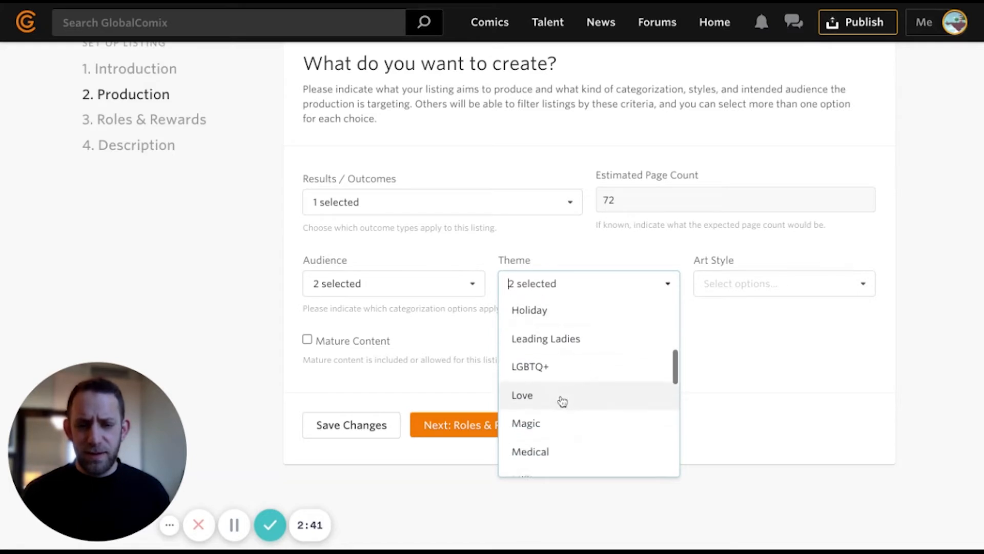
pyautogui.click(552, 409)
pyautogui.scroll(-2, 561, 428)
pyautogui.click(556, 408)
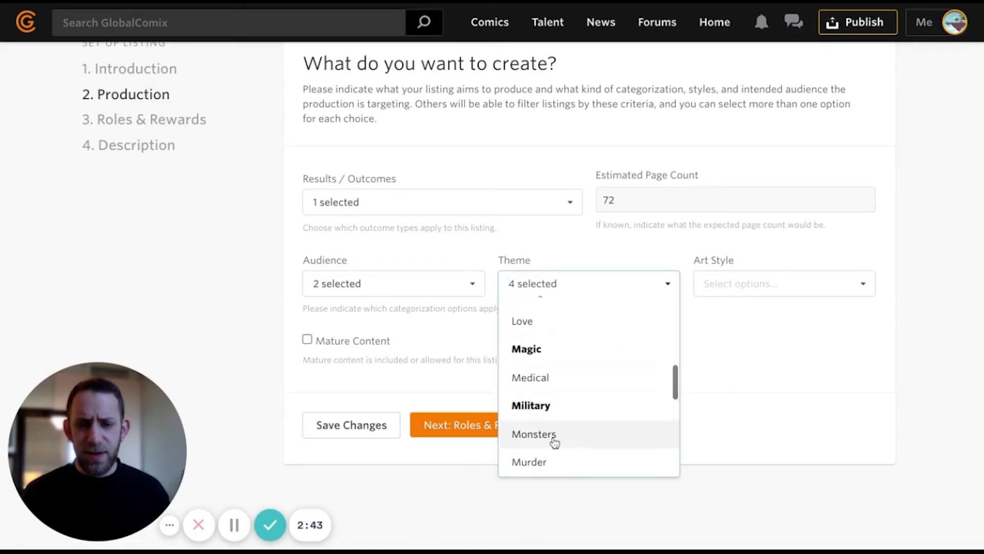
pyautogui.click(555, 431)
pyautogui.scroll(-5, 554, 436)
pyautogui.click(561, 410)
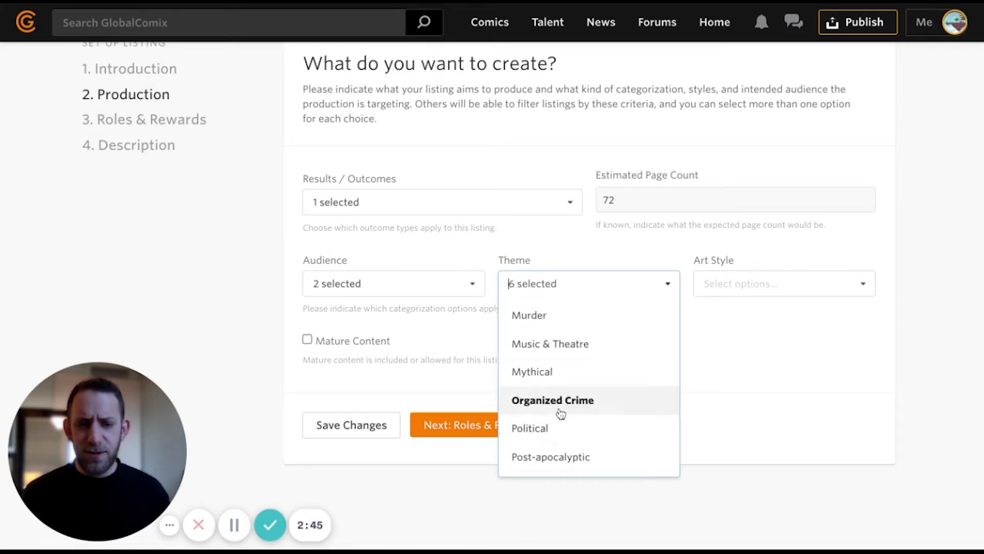
pyautogui.scroll(-5, 561, 413)
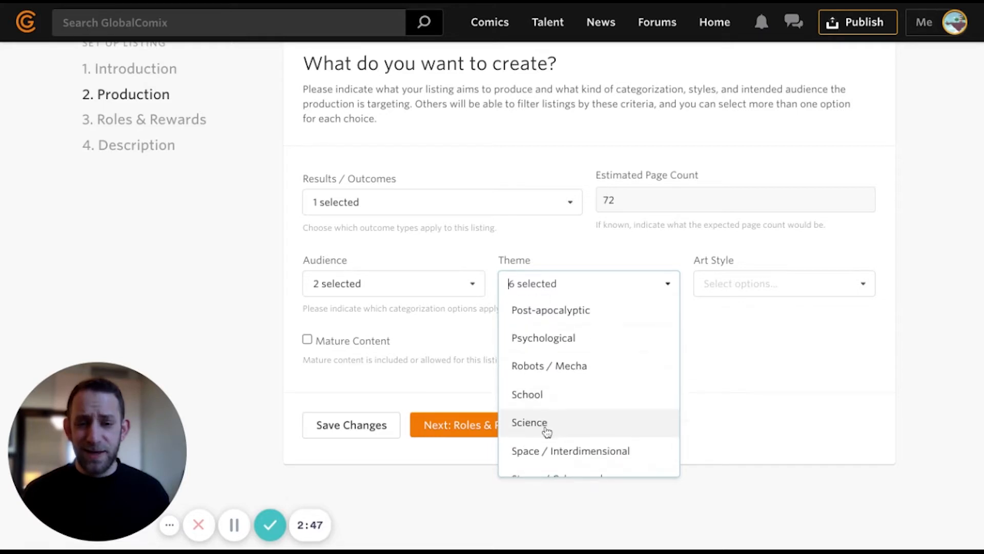
pyautogui.click(547, 431)
pyautogui.click(757, 272)
# - Select Western Comics and Realistic art styles and continue to Roles & Rewards
pyautogui.click(746, 282)
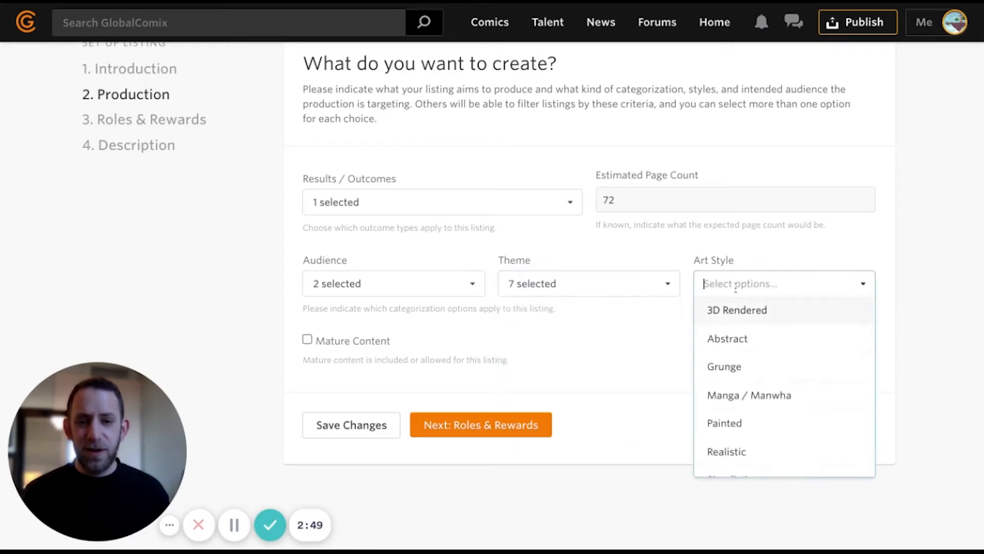
pyautogui.scroll(-5, 737, 355)
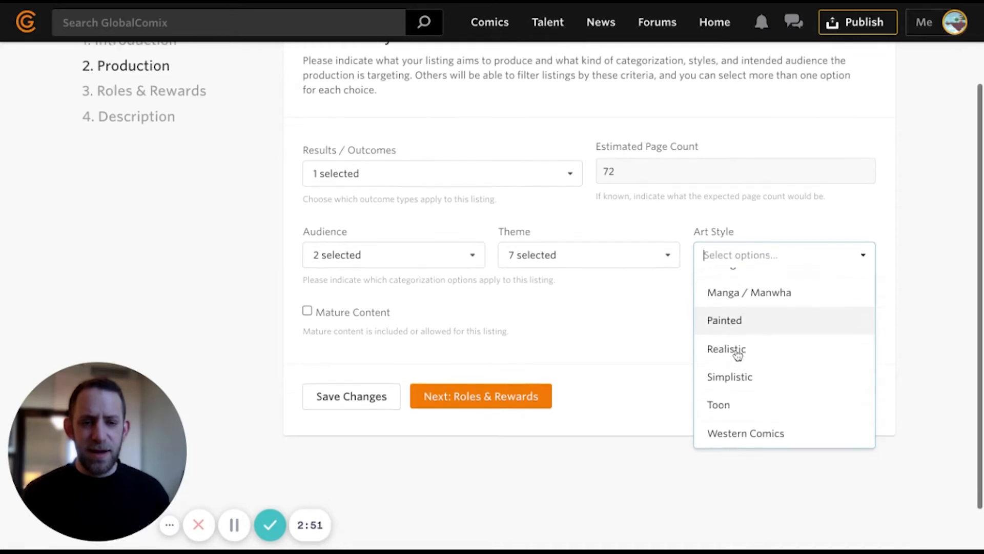
pyautogui.scroll(1, 672, 370)
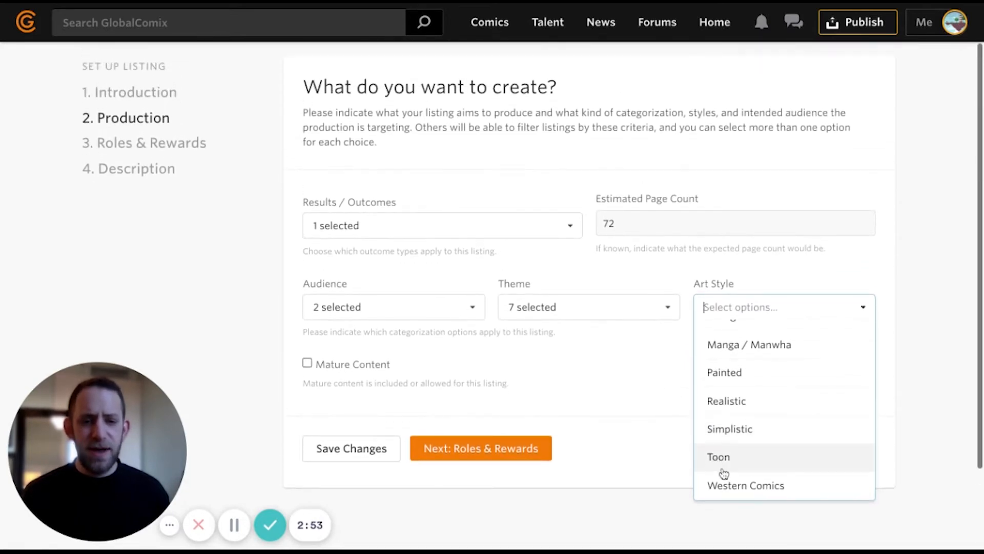
pyautogui.click(724, 484)
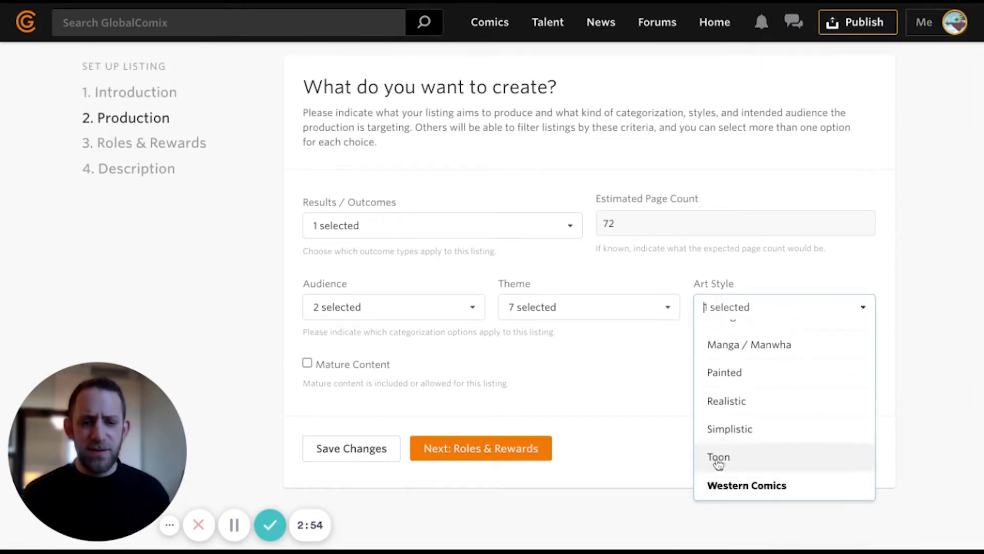
pyautogui.click(728, 405)
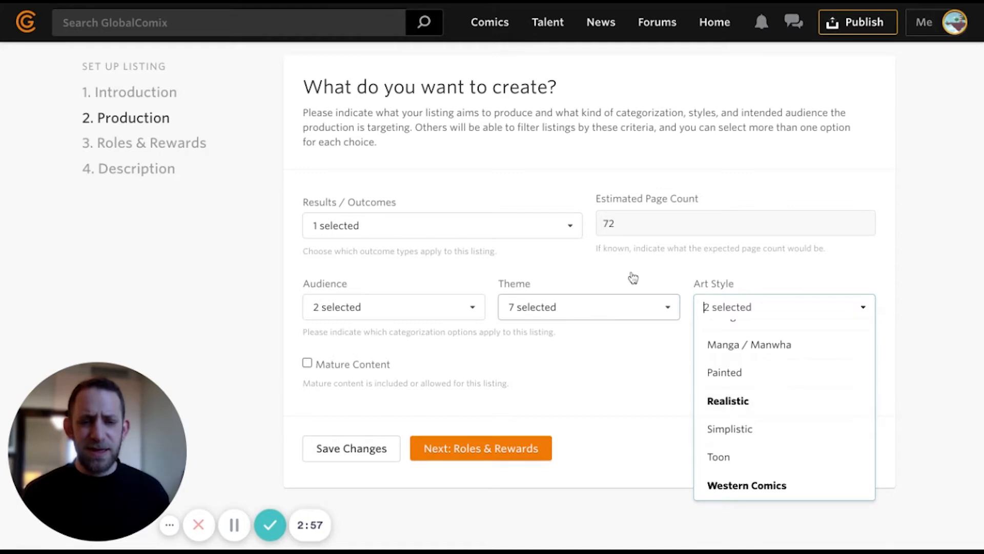
pyautogui.click(675, 367)
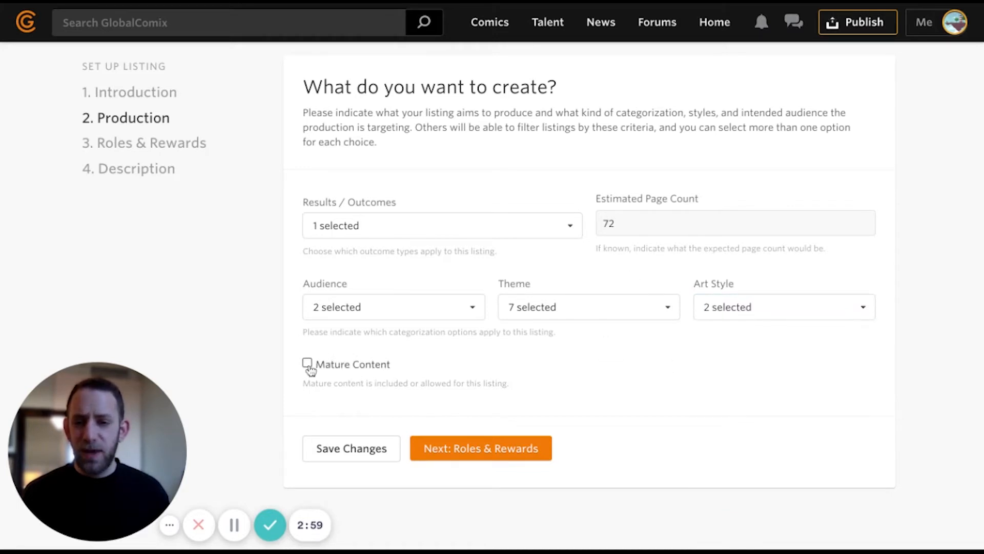
pyautogui.scroll(1, 362, 377)
pyautogui.click(498, 468)
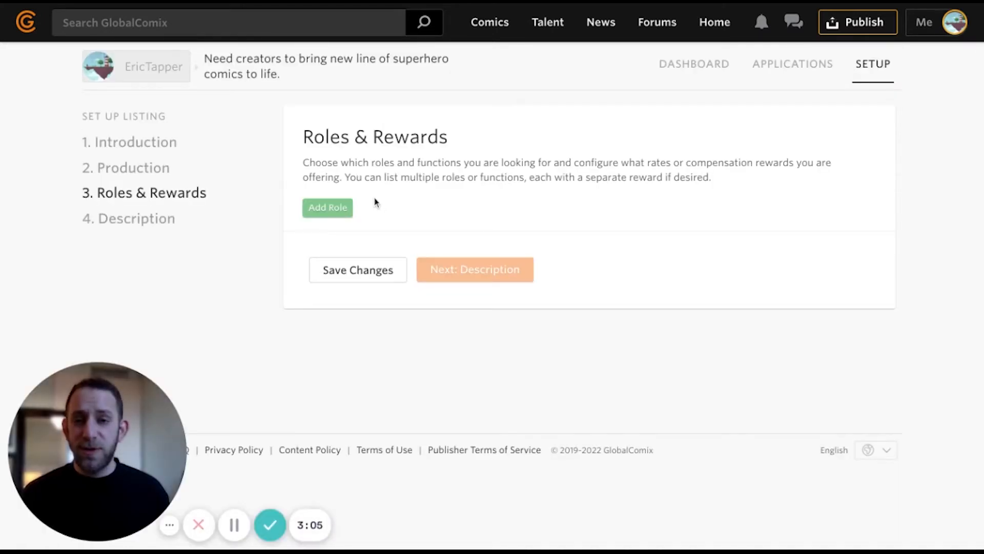
# - Add a Writer role with a Flat Rate reward and minimum value 500
pyautogui.click(331, 212)
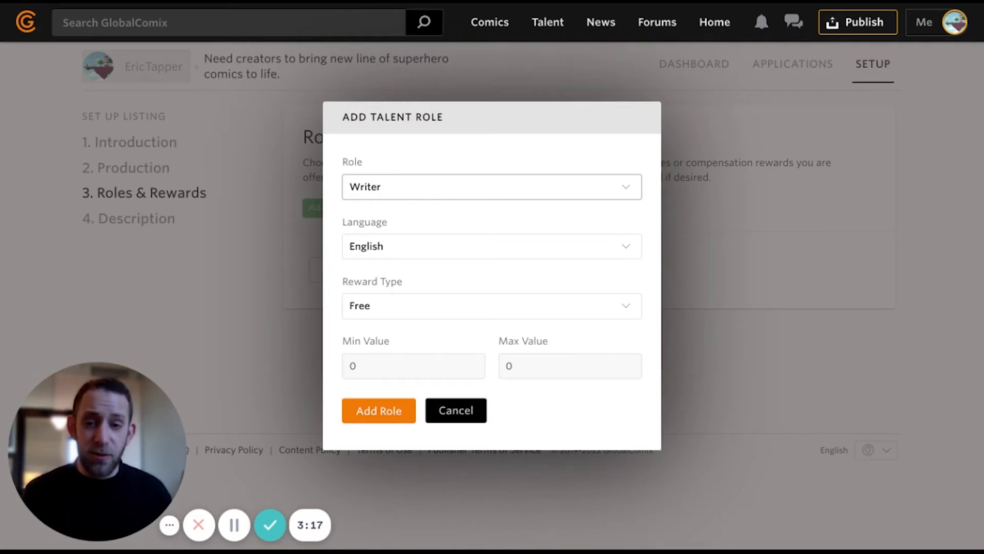
pyautogui.click(387, 312)
pyautogui.click(386, 337)
pyautogui.doubleClick(374, 362)
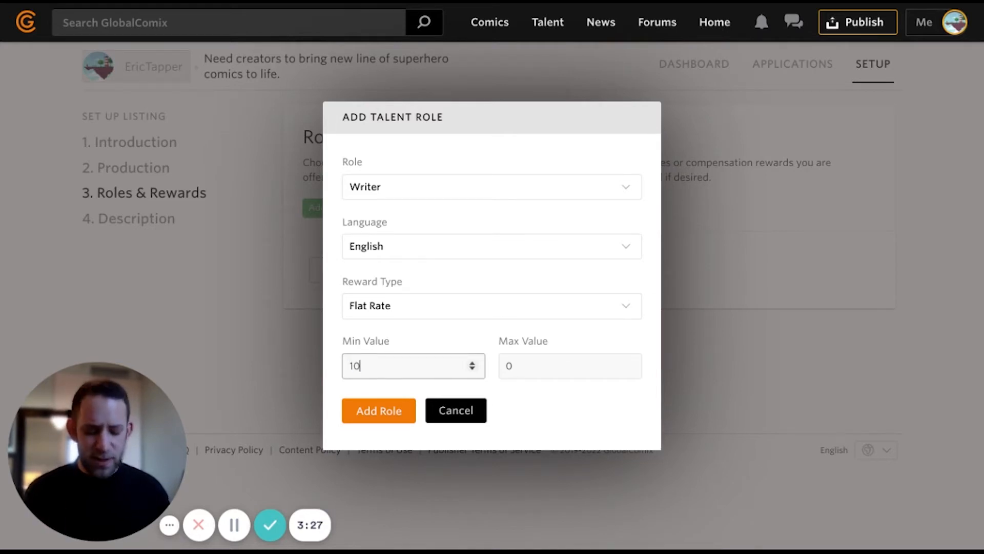
pyautogui.write('150')
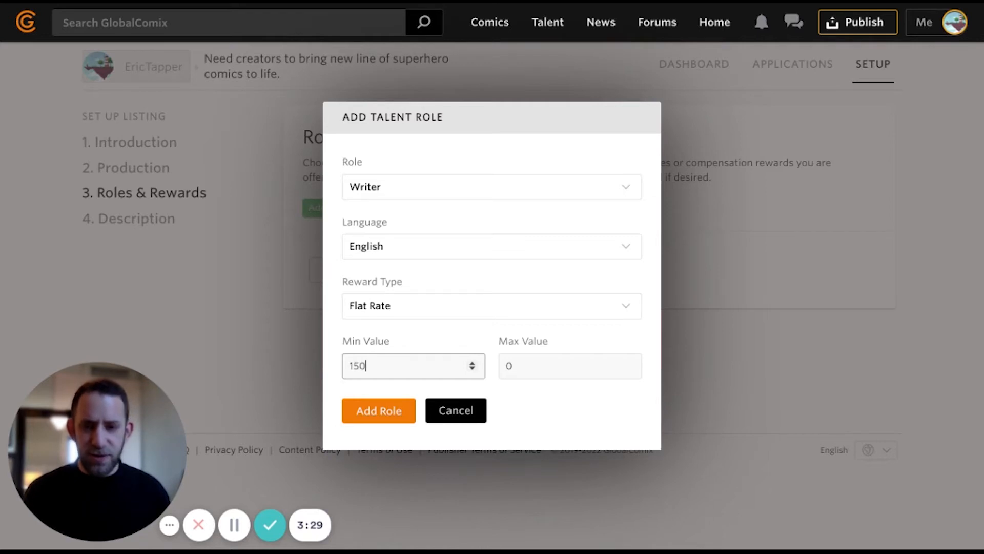
pyautogui.moveTo(382, 363); pyautogui.dragTo(336, 374)
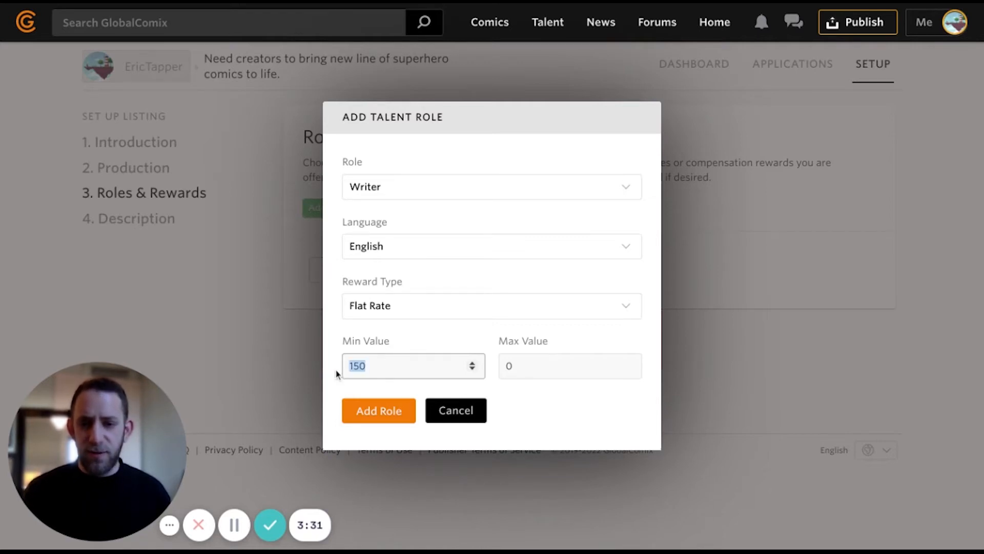
pyautogui.write('500')
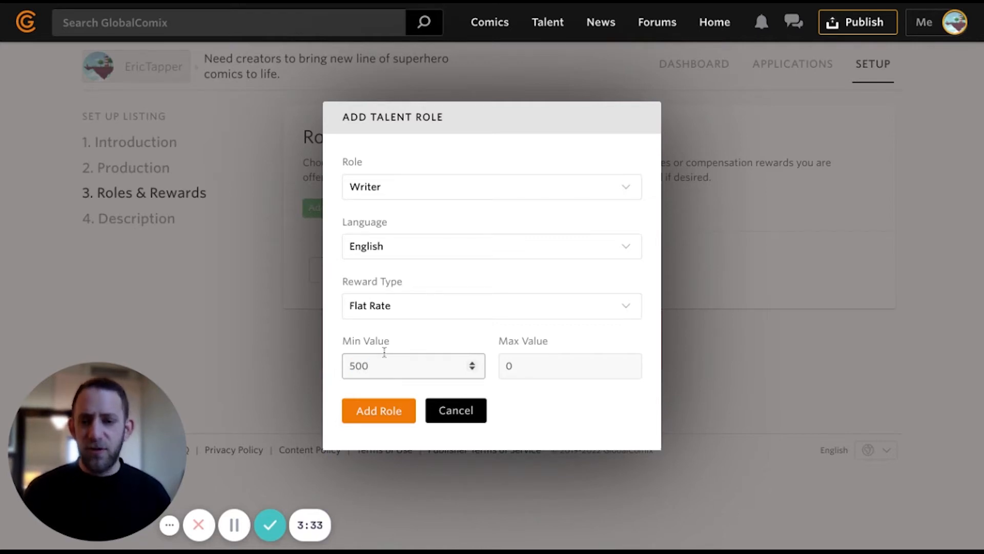
pyautogui.click(421, 348)
pyautogui.click(394, 417)
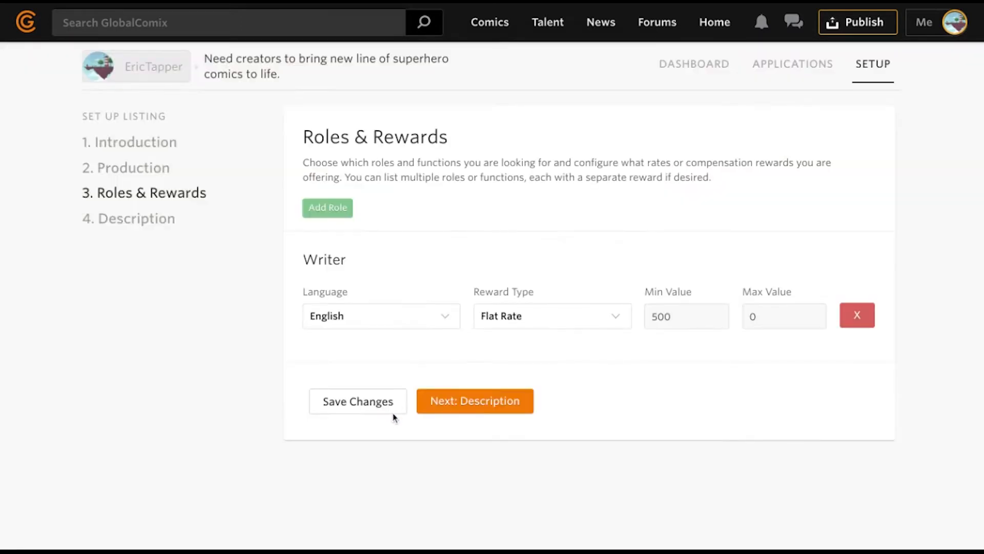
# - Add an Artist role with a Flat Rate reward and minimum 500, then continue to Description
pyautogui.click(336, 210)
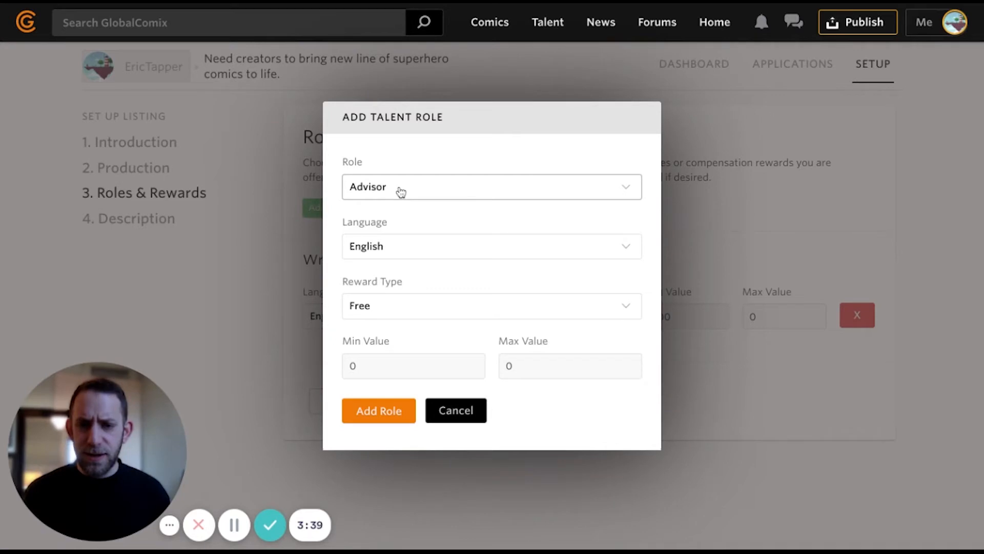
pyautogui.click(401, 192)
pyautogui.click(427, 358)
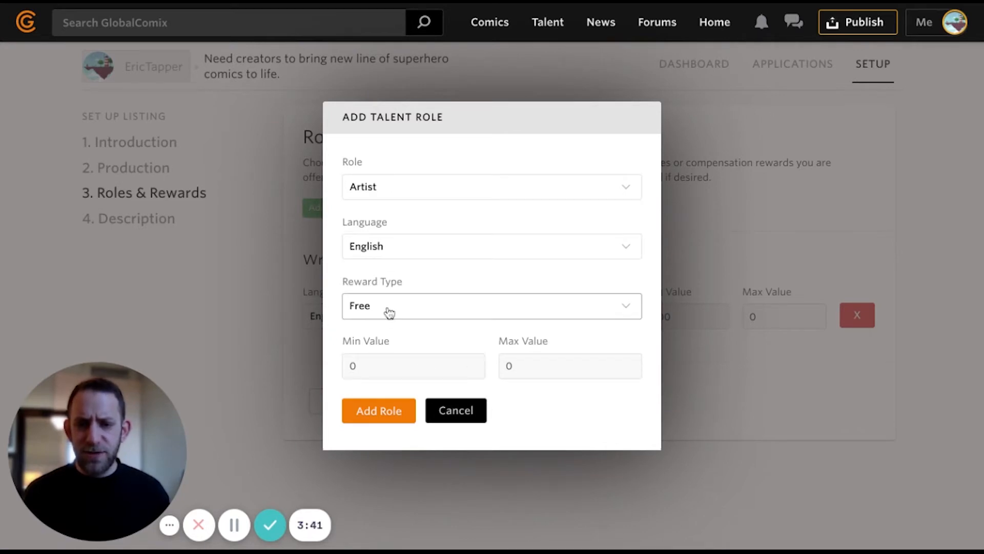
pyautogui.click(389, 312)
pyautogui.doubleClick(373, 363)
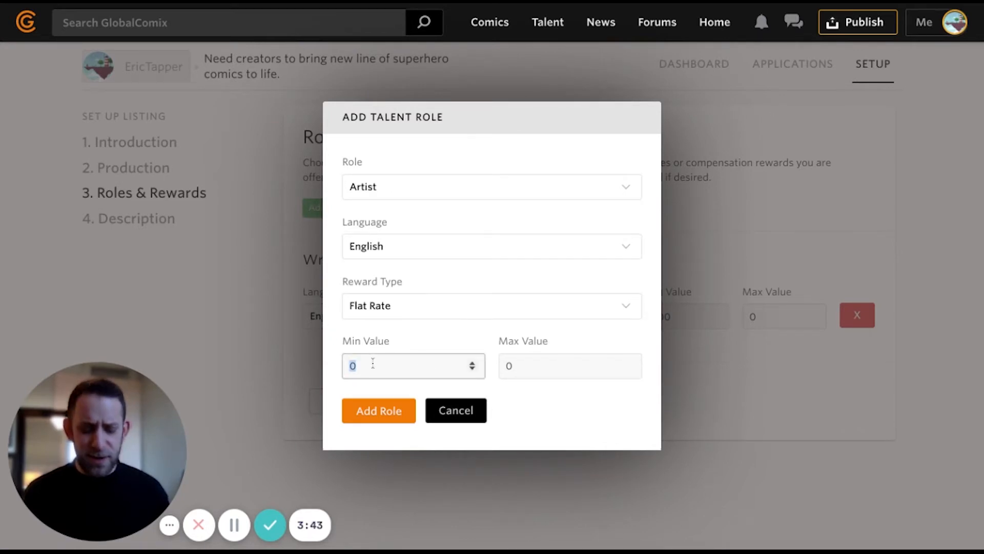
pyautogui.write('500')
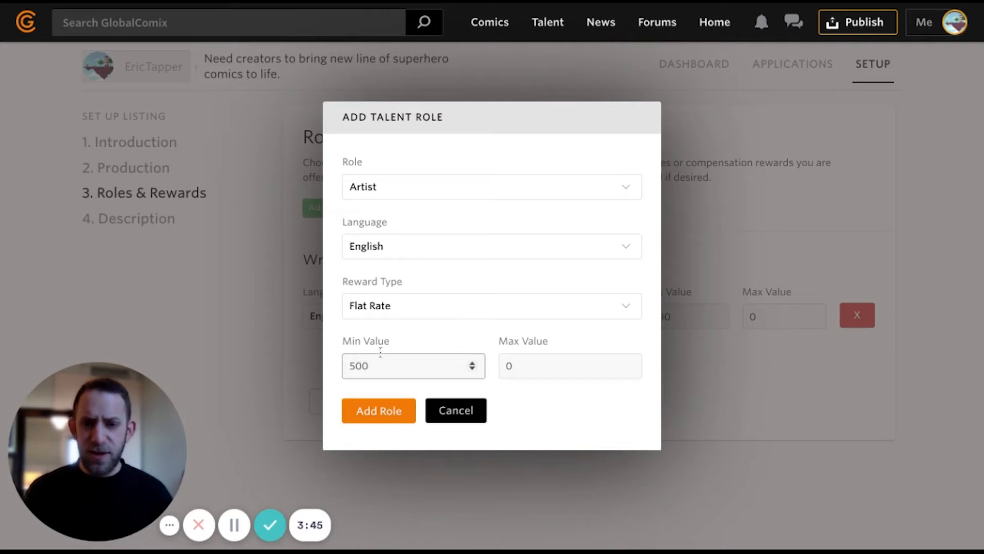
pyautogui.click(440, 340)
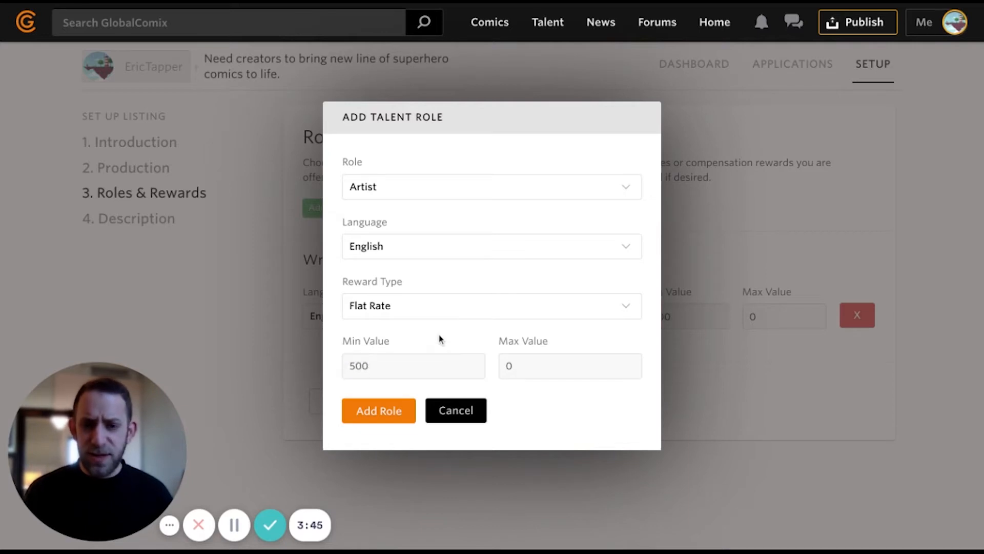
pyautogui.click(371, 422)
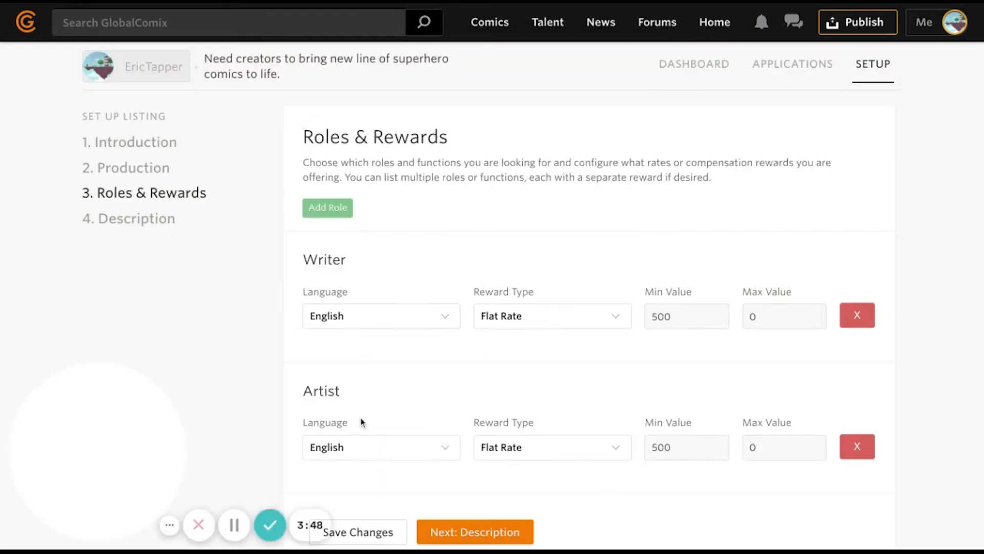
pyautogui.scroll(-1, 361, 419)
pyautogui.scroll(-2, 359, 418)
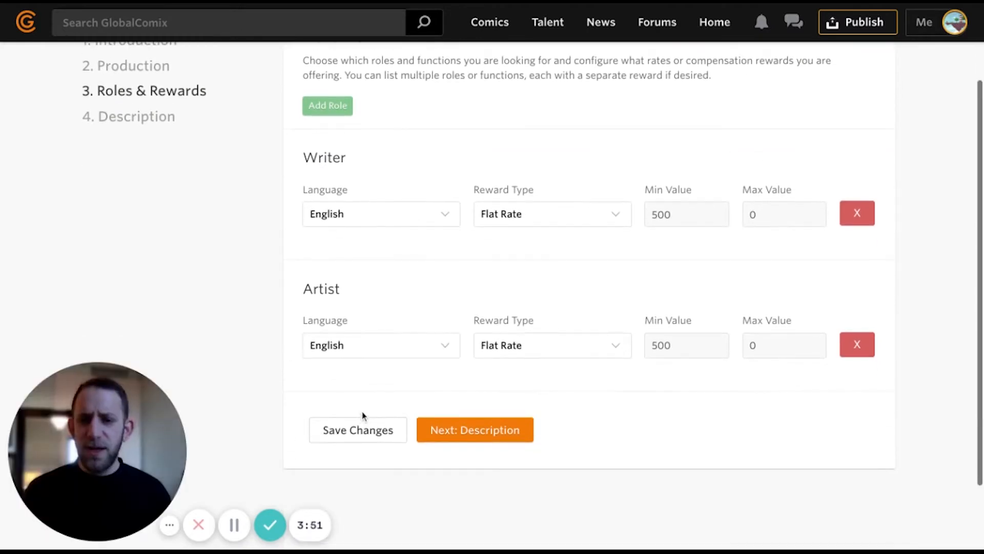
pyautogui.scroll(-1, 369, 412)
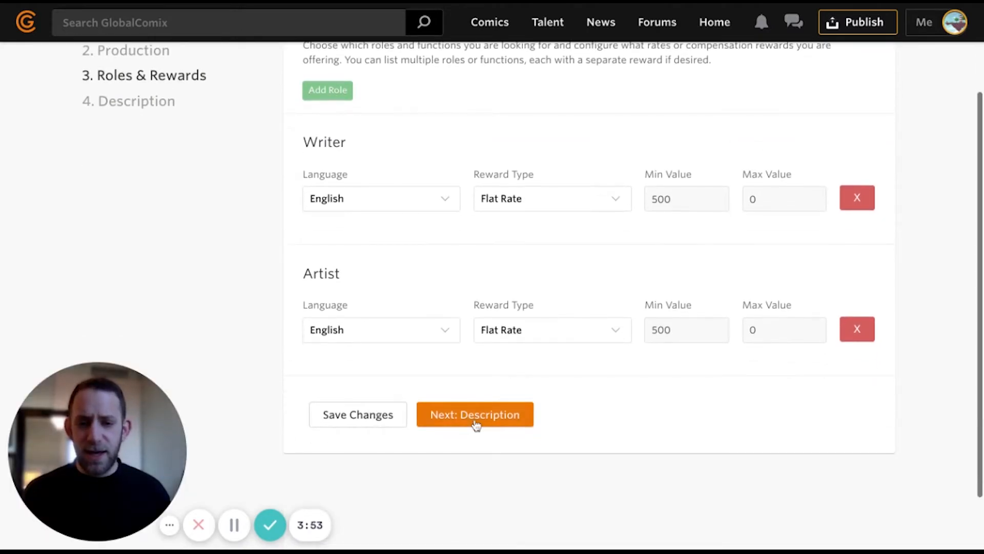
pyautogui.click(514, 425)
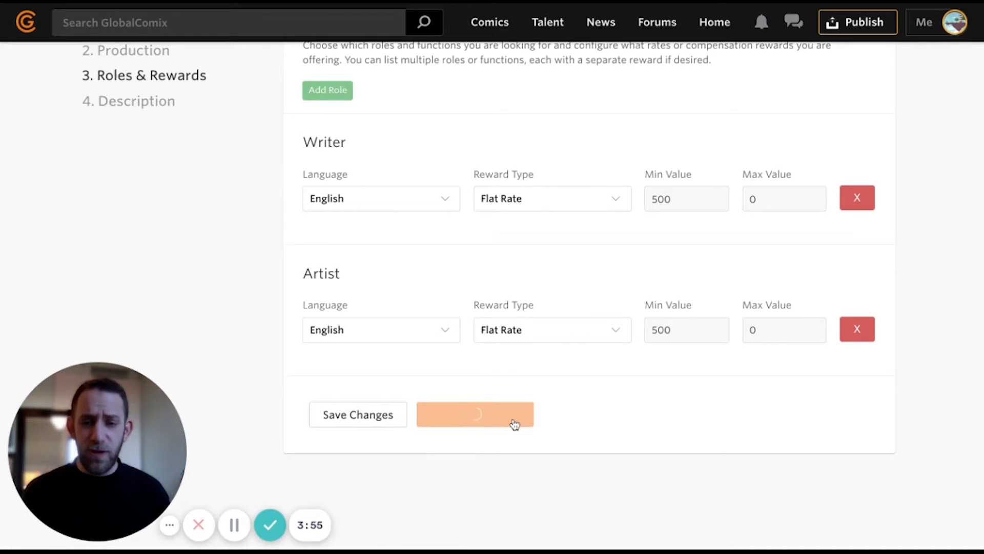
# - Paste the prepared team-and-concept text into the Detailed Description editor
pyautogui.scroll(-3, 769, 291)
pyautogui.scroll(-3, 734, 296)
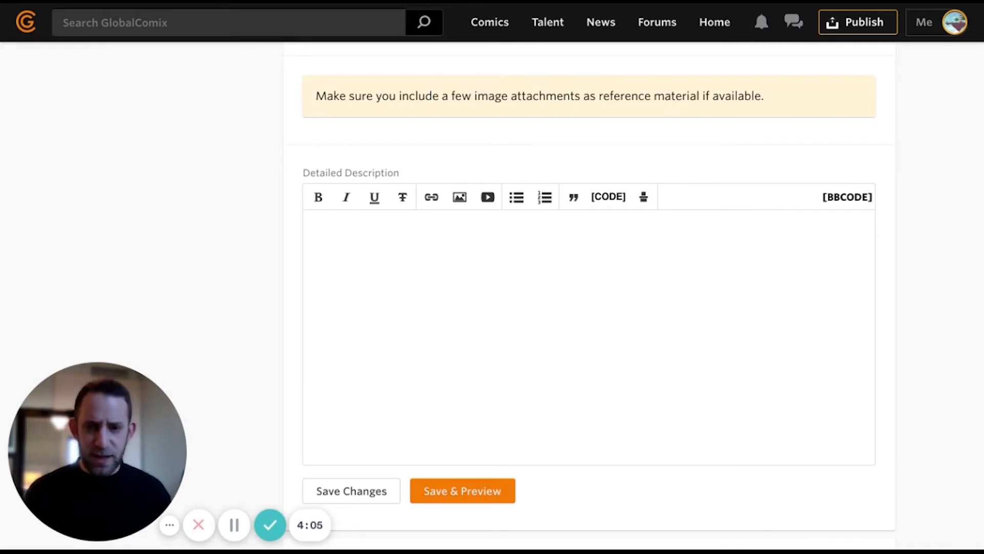
pyautogui.write('We believe making great comics requires a great team, so please know that while we are a scrappy team, rates are negotiable. Currently there are 4 books sketched out, and they will need proper scripting along with full art and lettering. Please see the roles listing to see what’s still needed. The concept for GC-Comics Universe is to bridge the world of modern fantasy with classic superheroes, bringing a sense of mysticism and stoicism to the more straight ahead side of comics creation. We grew up with superheroes representing our strengths and downfalls, and these stories are aiming to give new insight into that humanity. We work with clear contracts and aim to be forthcoming in expectations for everyone. Payment can be fulfilled via Zelle, Venmo, and PayPal. *** And If you know anyone who can fulfill any of these roles, please spread the word and encourage them to apply. ***')
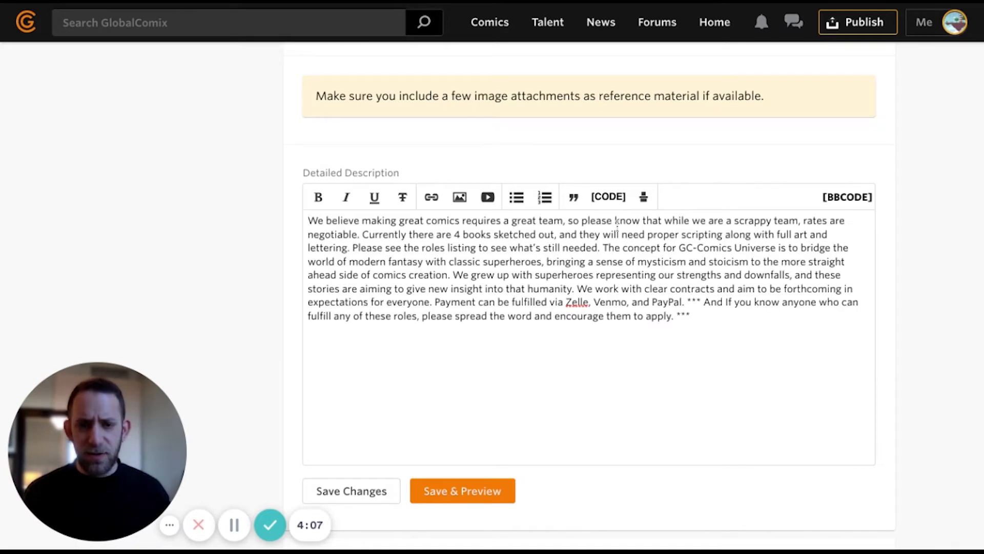
# - Start new paragraphs at Currently, The concept, We grew up, Payment and the closing appeal
pyautogui.click(362, 234)
pyautogui.press('Return')
pyautogui.press('Return')
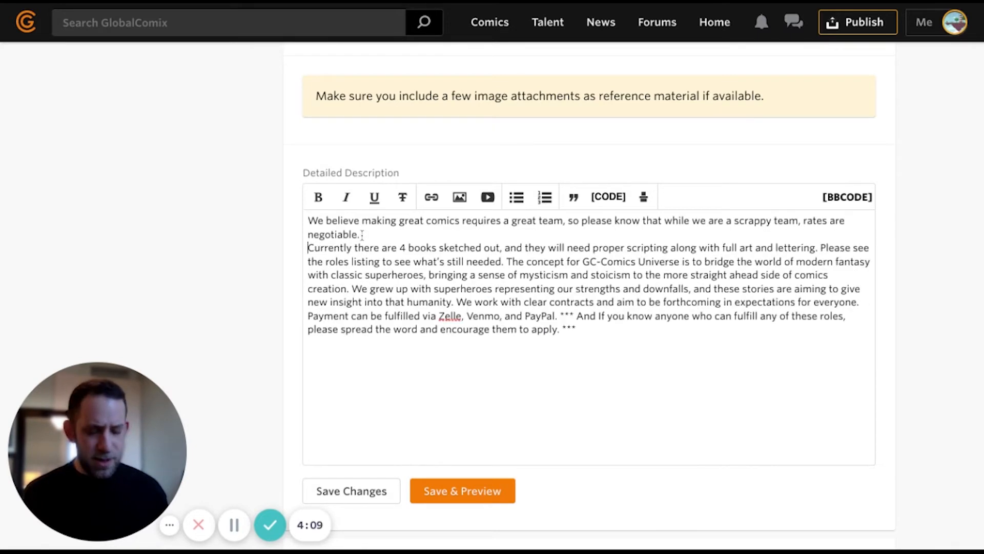
pyautogui.click(507, 276)
pyautogui.press('Return')
pyautogui.press('Return')
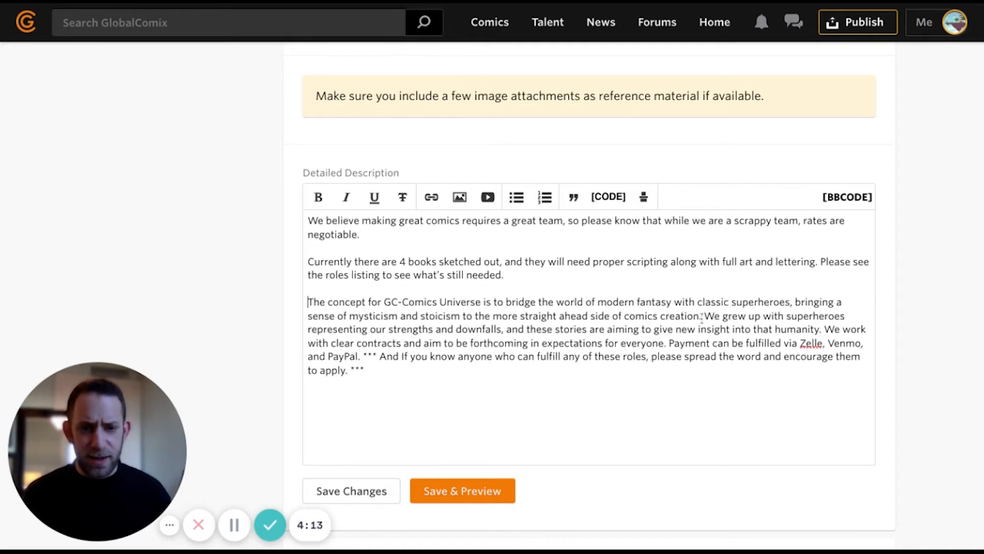
pyautogui.click(704, 316)
pyautogui.press('Return')
pyautogui.press('Return')
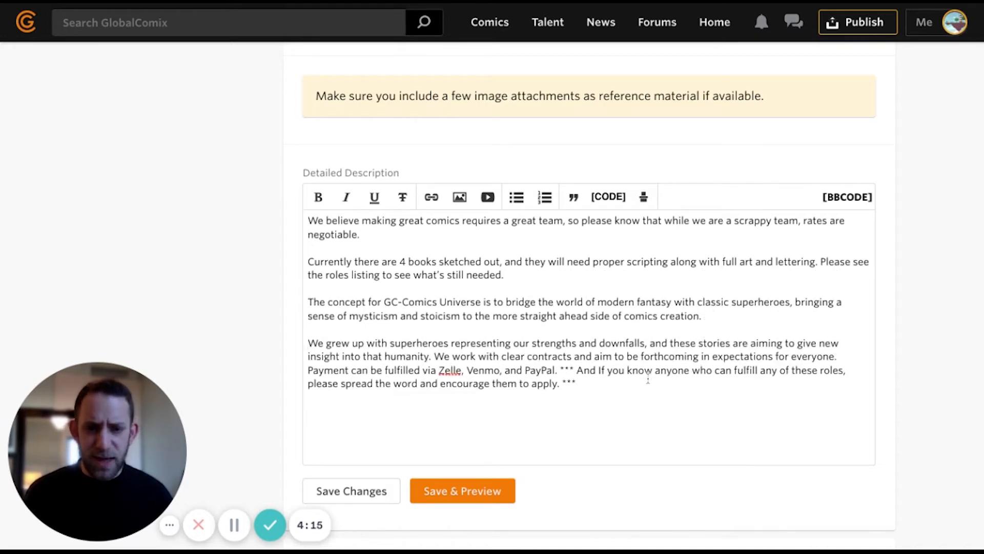
pyautogui.click(308, 370)
pyautogui.press('Return')
pyautogui.press('Return')
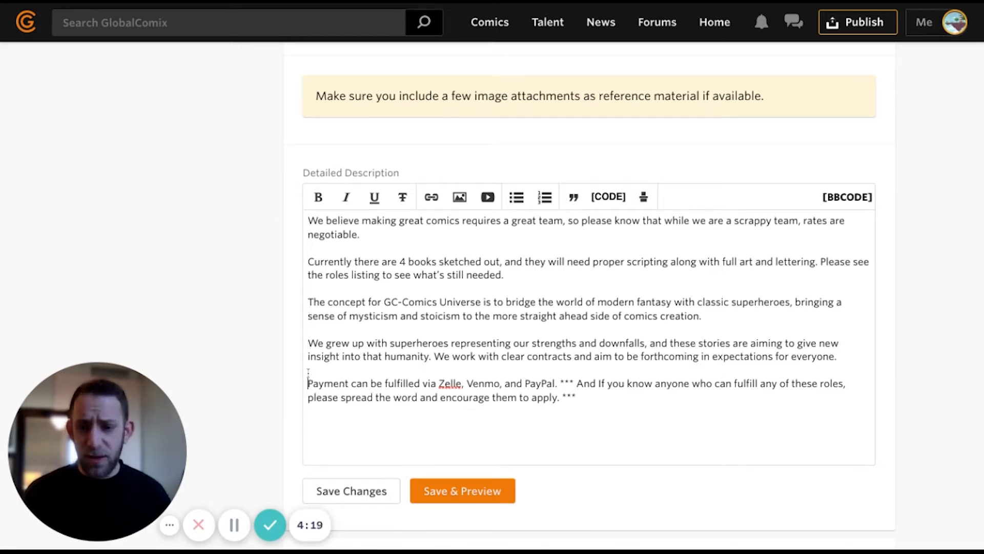
pyautogui.click(559, 381)
pyautogui.press('Return')
pyautogui.press('Return')
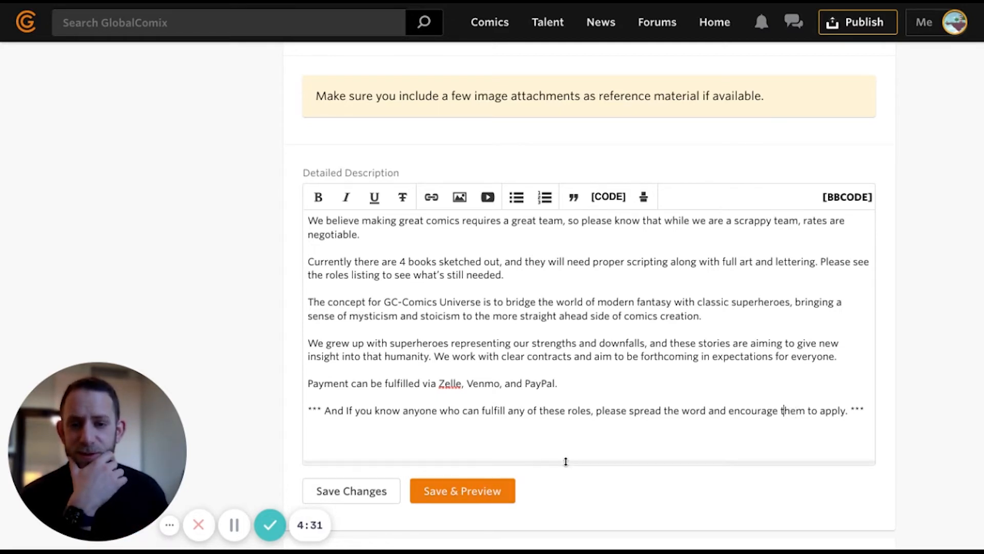
pyautogui.scroll(-5, 567, 463)
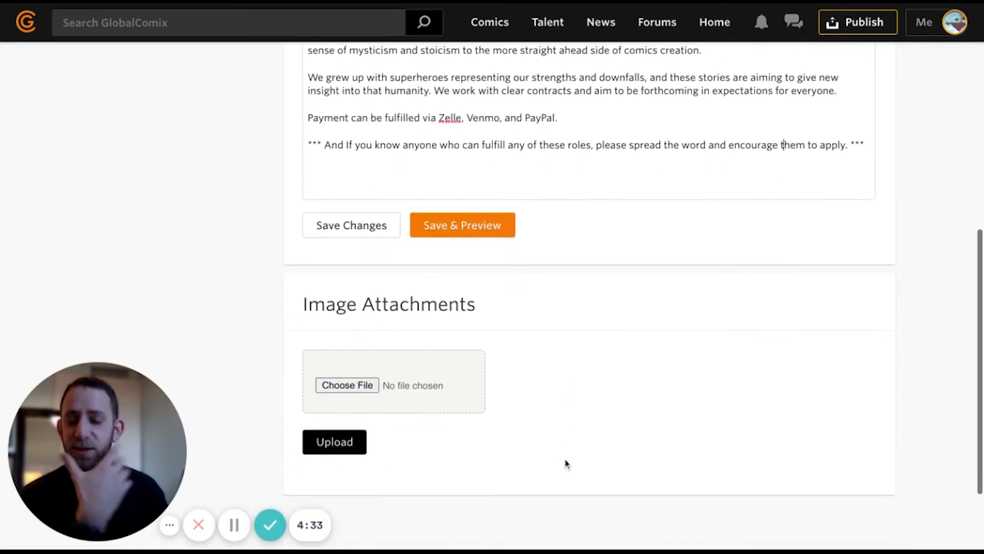
# - Upload jack-kirby-2.jpg as an image attachment and save the listing for preview
pyautogui.click(334, 389)
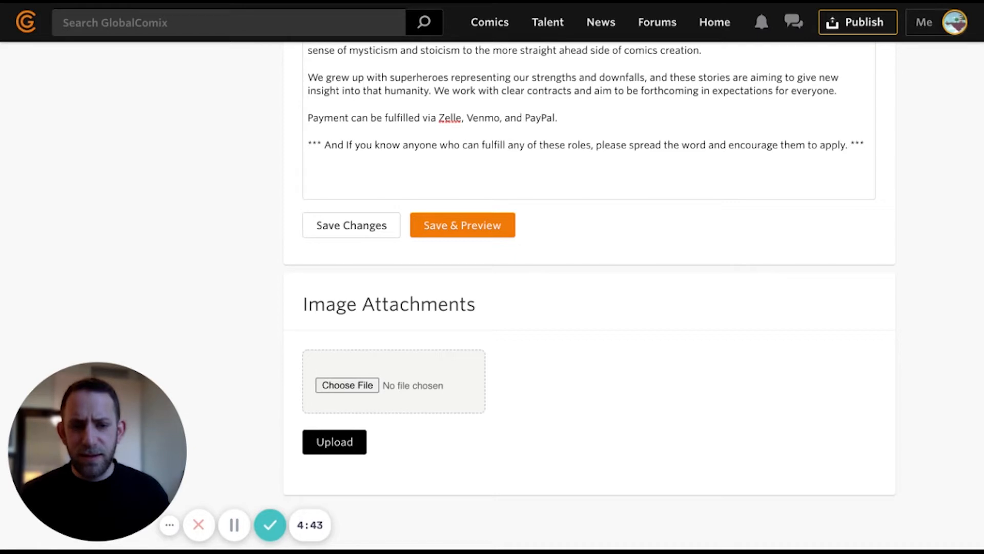
pyautogui.click(685, 457)
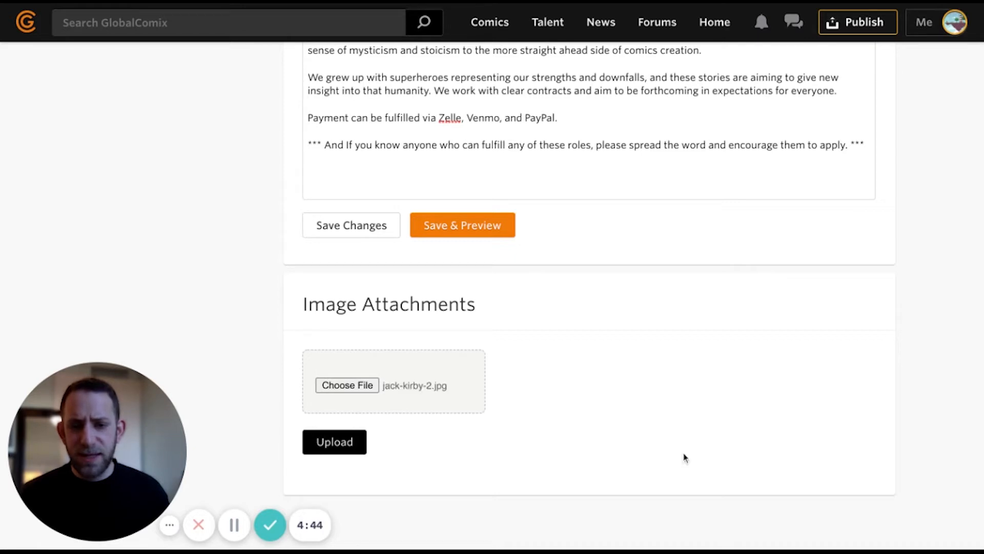
pyautogui.click(334, 442)
pyautogui.scroll(-2, 335, 447)
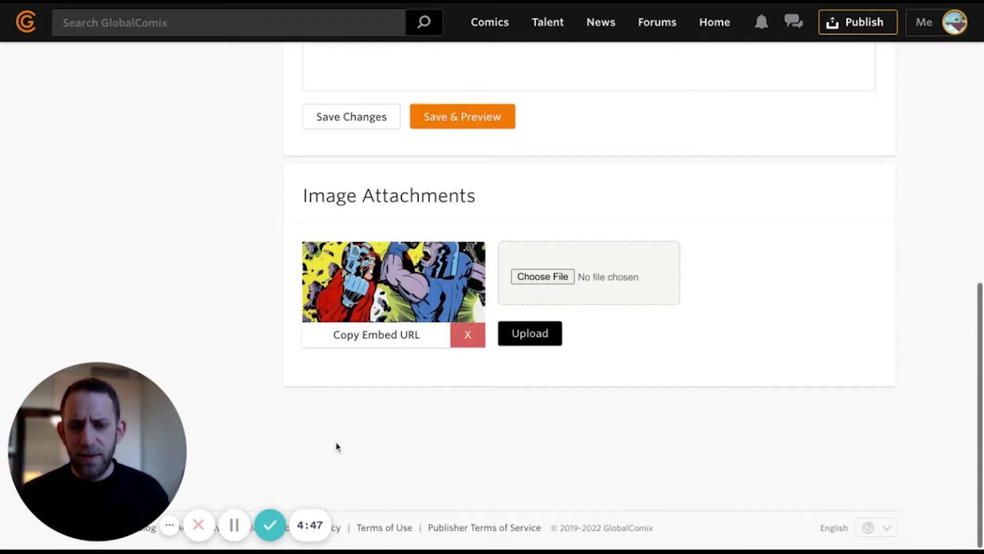
pyautogui.scroll(2, 336, 446)
pyautogui.click(463, 165)
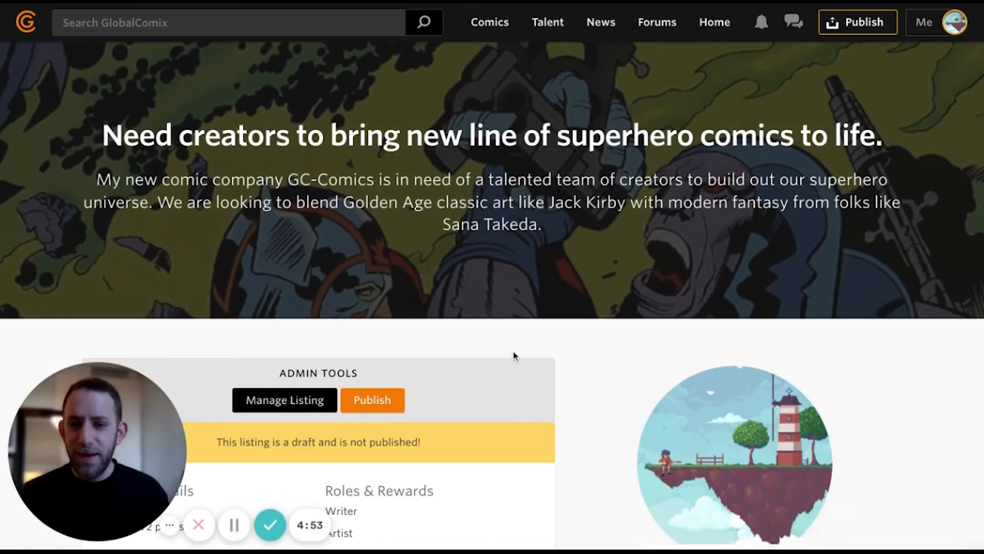
# - Look over the draft listing preview, then return to the Talent marketplace
pyautogui.scroll(-8, 509, 351)
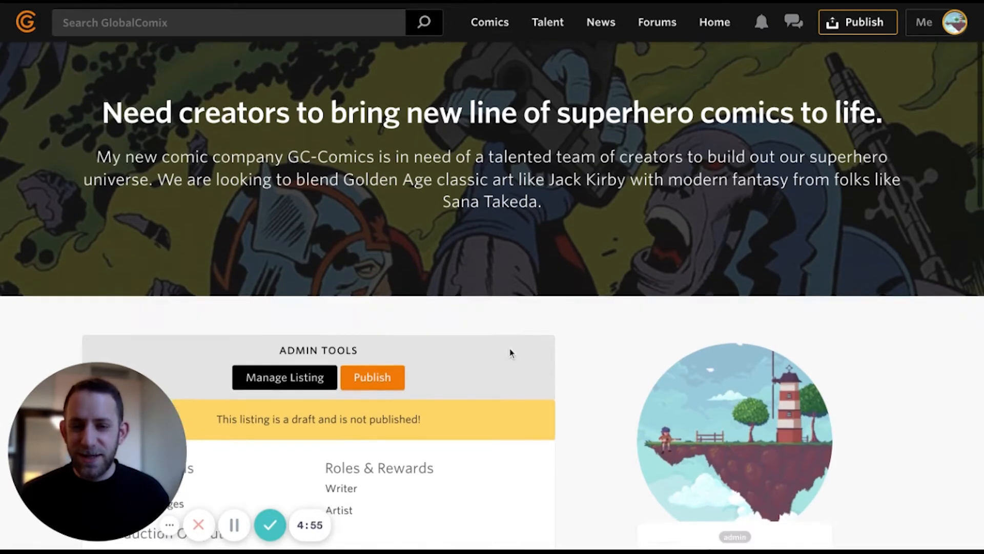
pyautogui.scroll(-3, 507, 349)
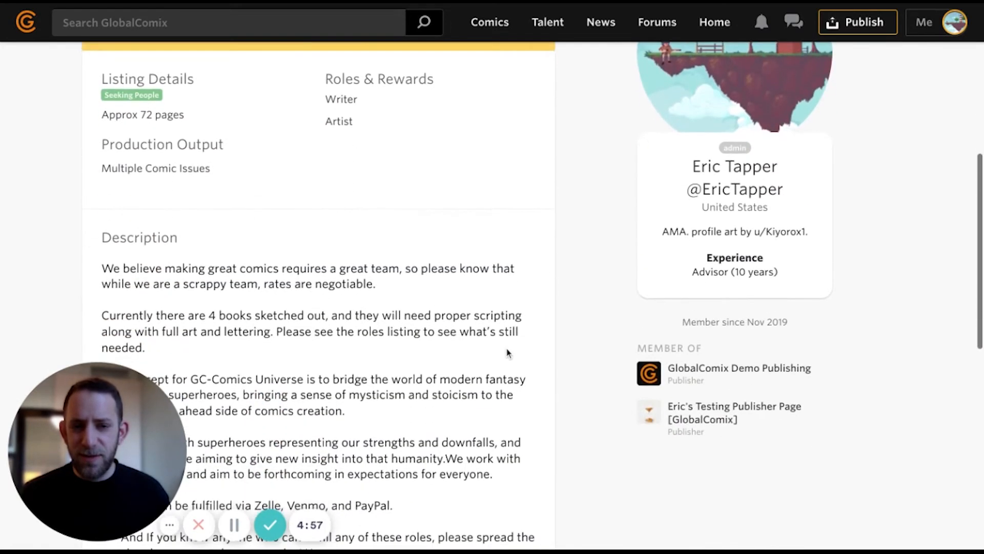
pyautogui.scroll(-5, 508, 353)
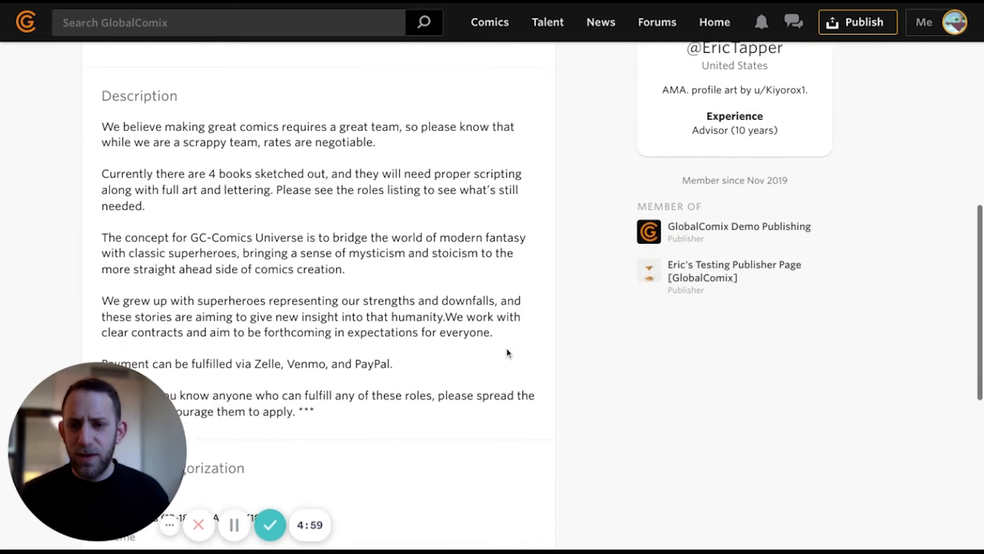
pyautogui.scroll(-3, 507, 352)
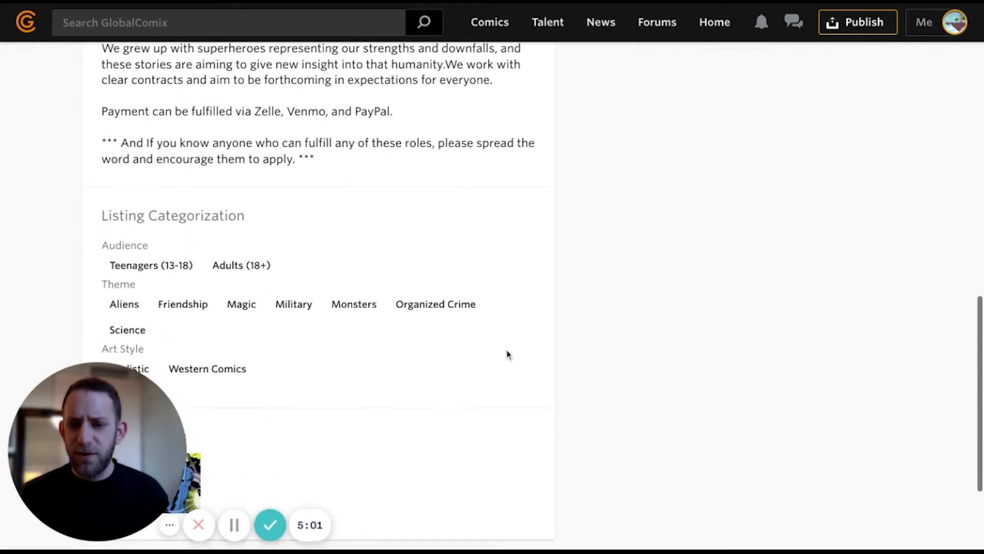
pyautogui.scroll(20, 506, 353)
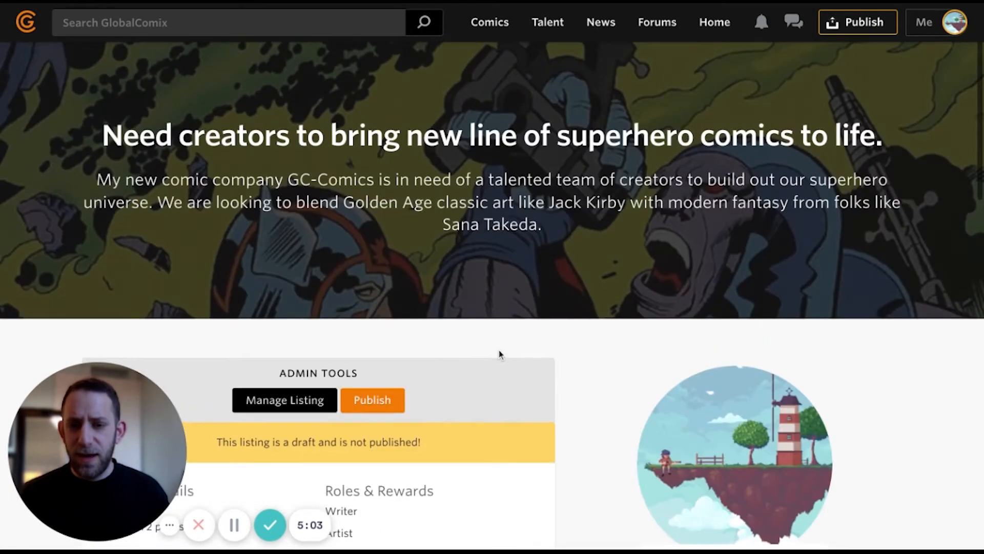
pyautogui.scroll(-3, 474, 374)
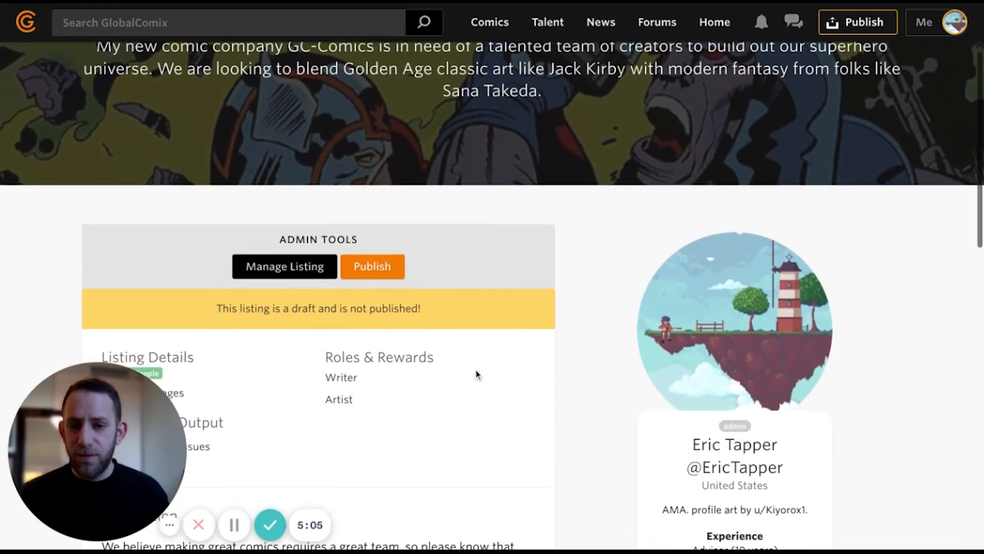
pyautogui.scroll(3, 476, 375)
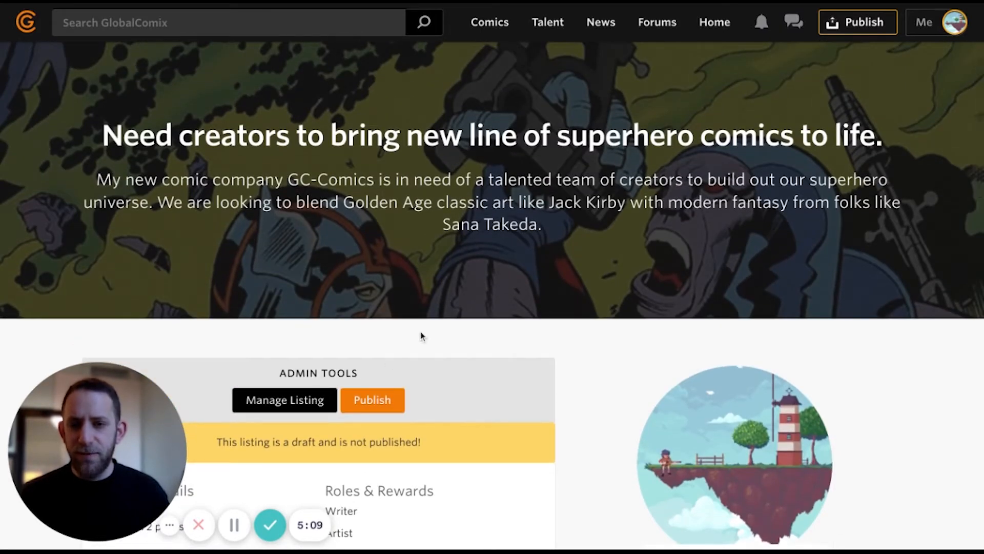
pyautogui.scroll(-2, 376, 402)
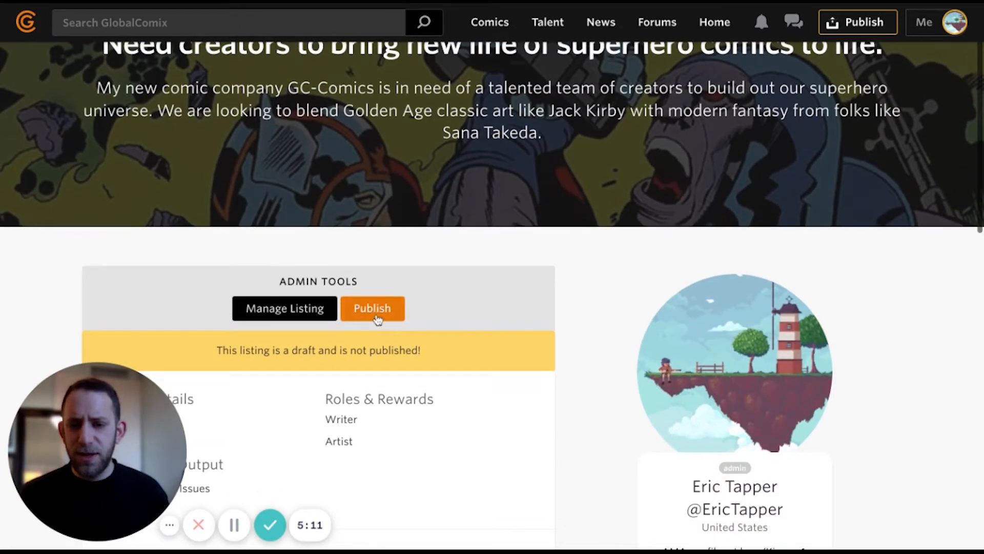
pyautogui.scroll(2, 381, 318)
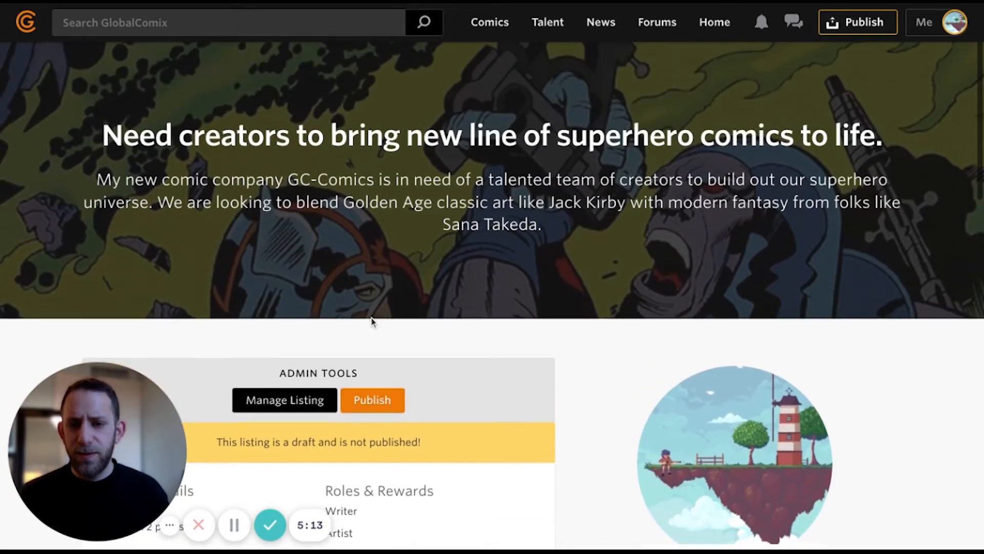
pyautogui.click(547, 22)
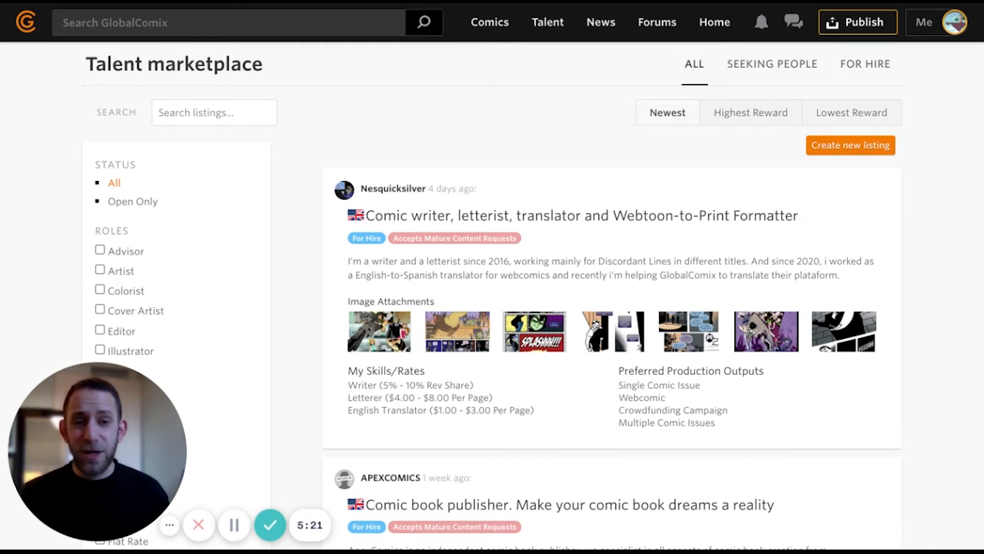
# - Create a new For Hire talent listing in English
pyautogui.click(833, 148)
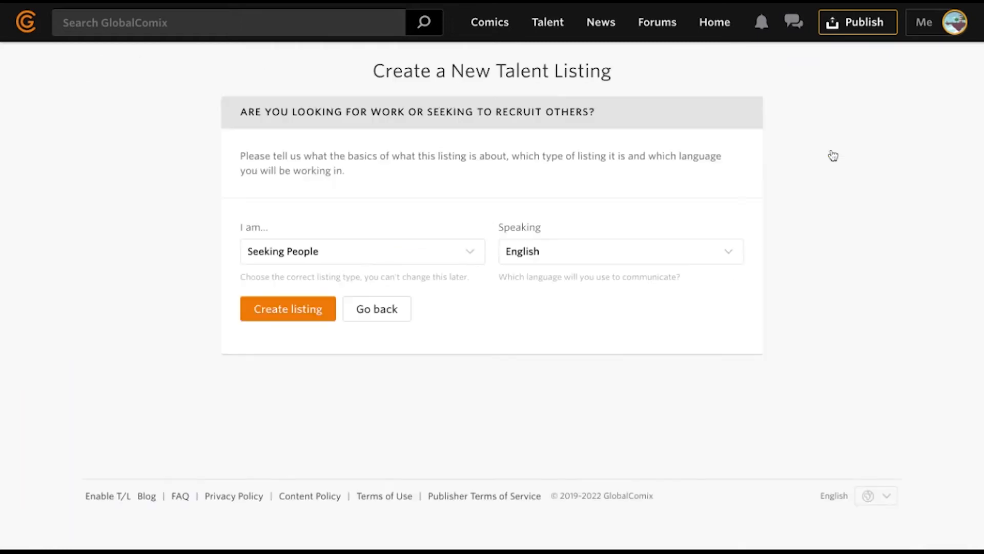
pyautogui.click(390, 264)
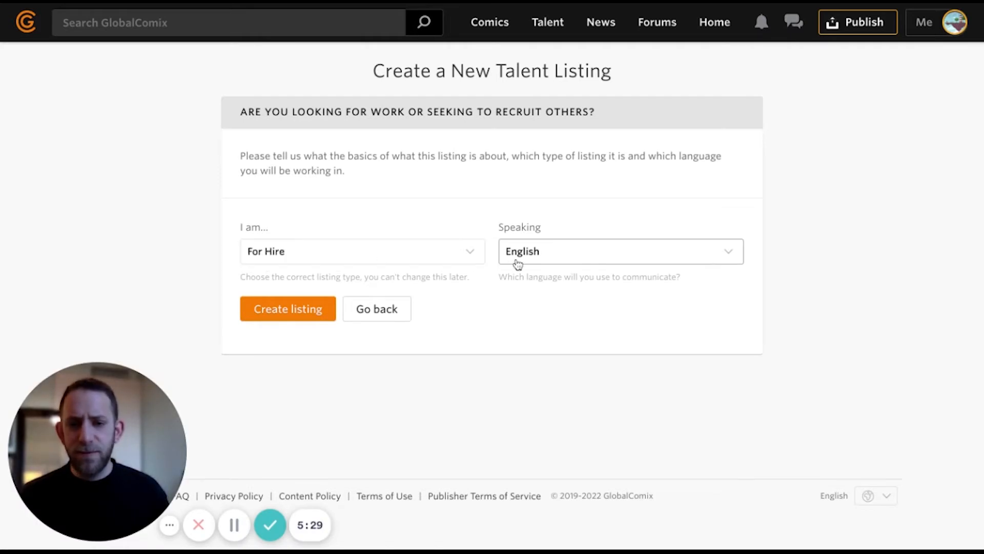
pyautogui.click(288, 309)
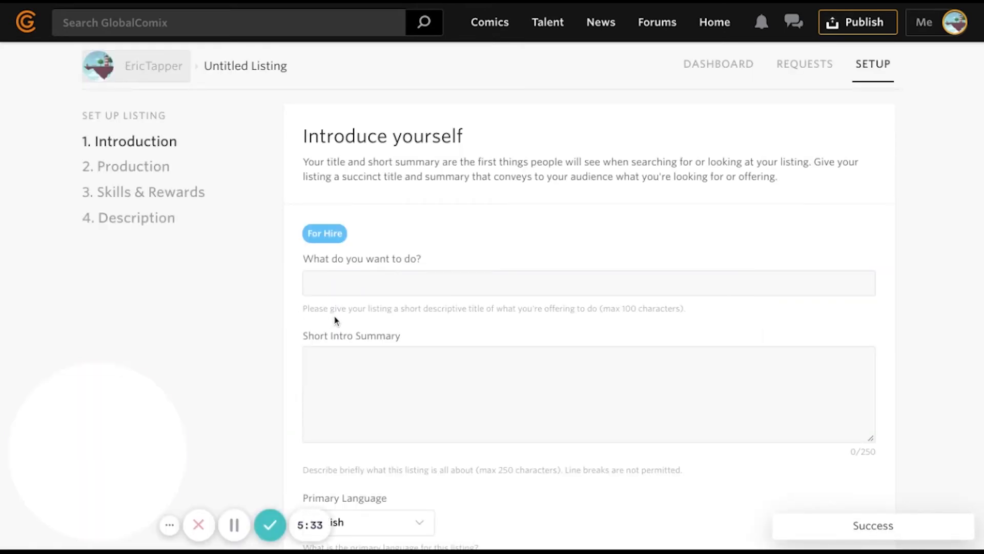
# - Title it 'Pro Comic Book Artist Available for Hire', paste the 209-character summary, and proceed
pyautogui.scroll(-2, 334, 321)
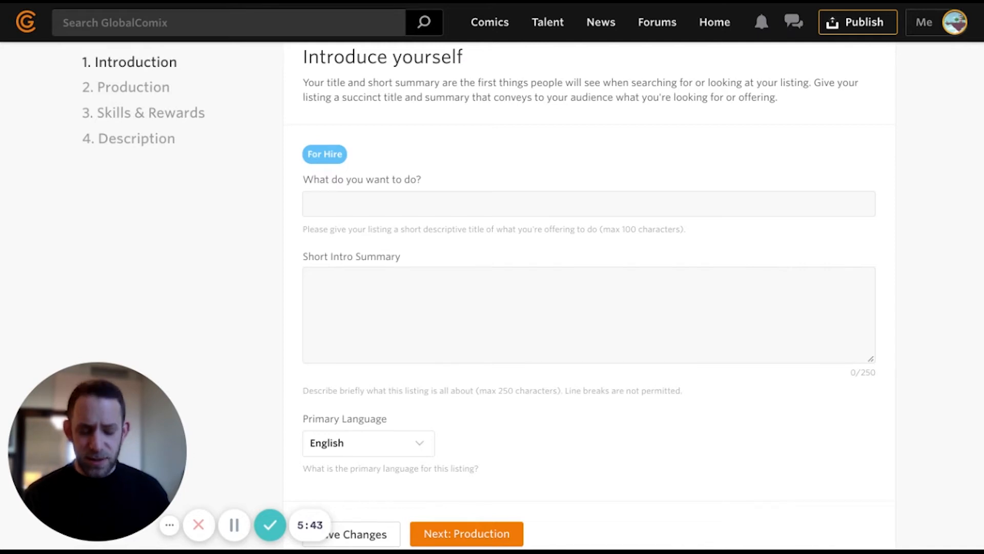
pyautogui.click(311, 204)
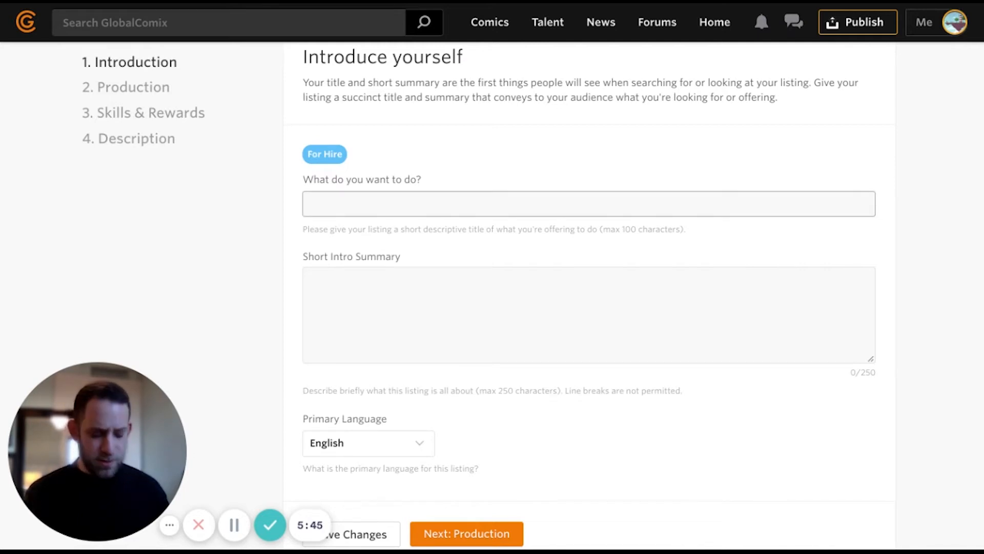
pyautogui.write('PRo comn')
pyautogui.press('BackSpace')
pyautogui.press('BackSpace')
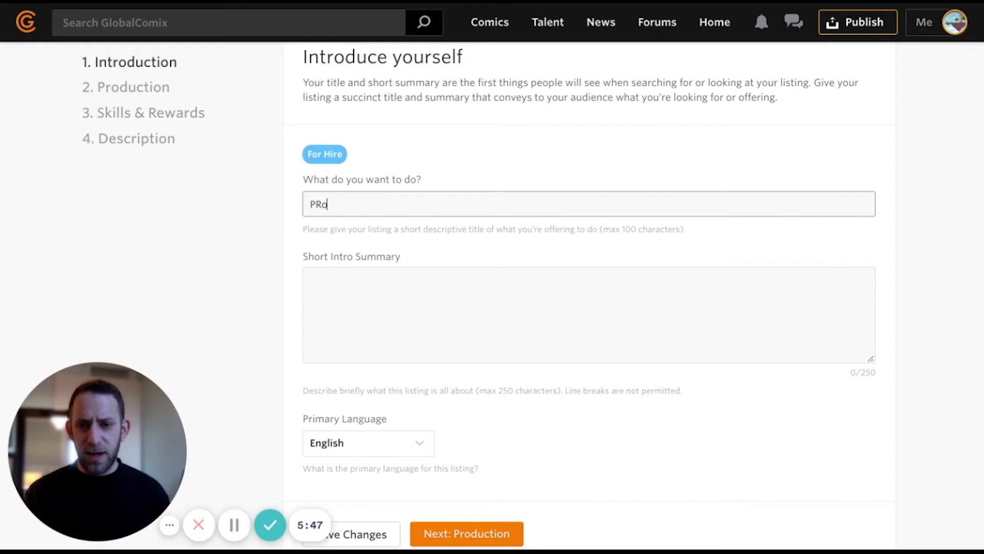
pyautogui.click(472, 226)
pyautogui.click(463, 305)
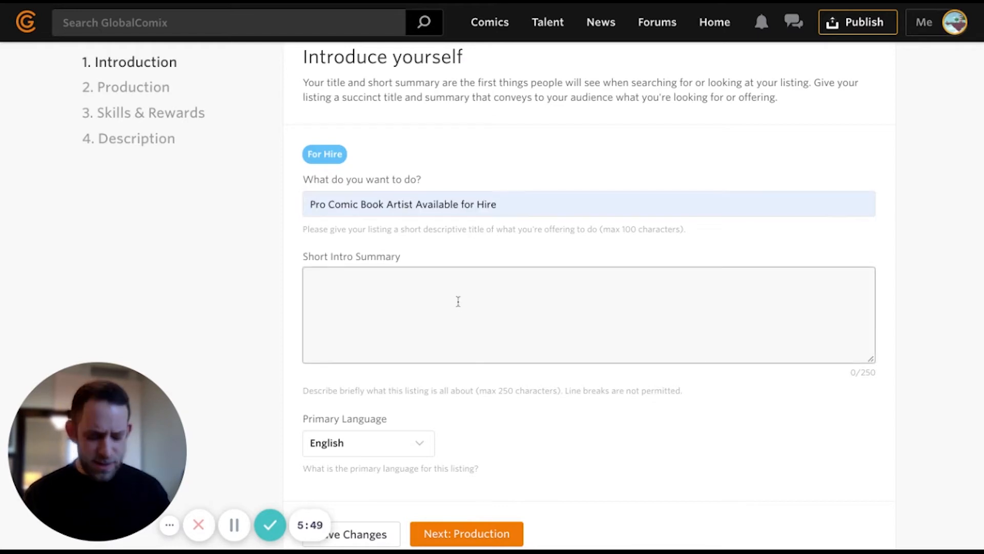
pyautogui.write("I'm a professional artist. I've been working professional for 2 years now. I provide top quality art work for any commissions & projects. I have worked on multiple projects in Manga, Comics, Webtoons & Covers.")
pyautogui.tripleClick(941, 371)
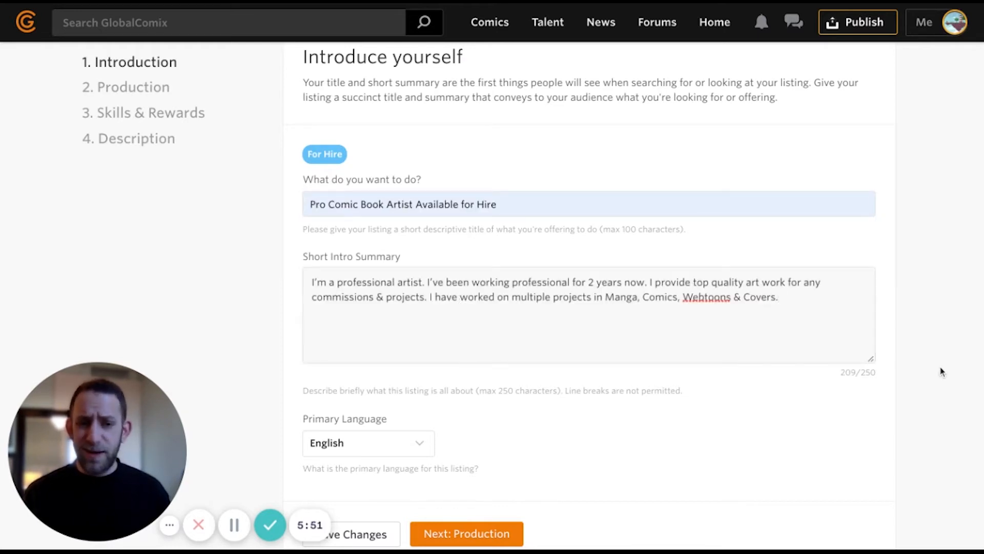
pyautogui.scroll(-3, 942, 371)
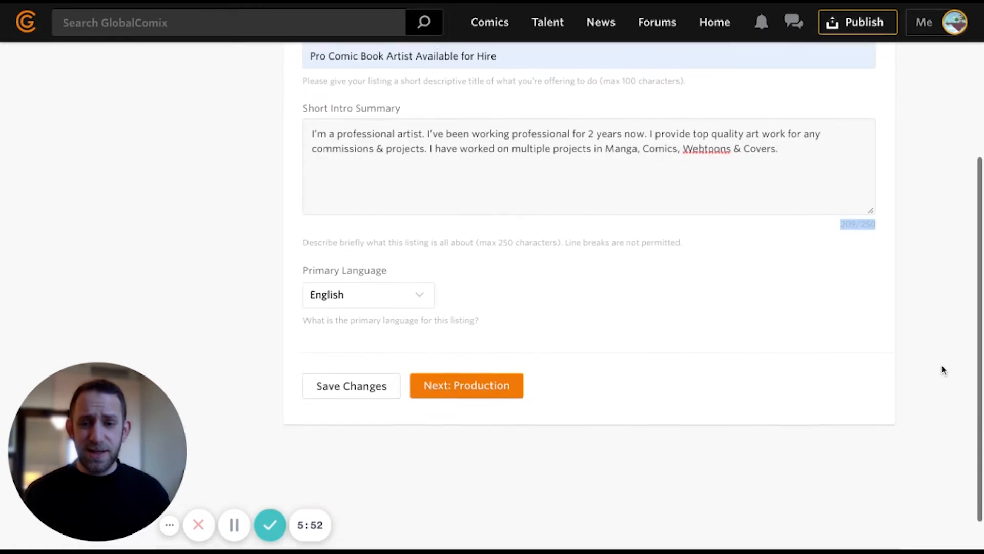
pyautogui.click(495, 389)
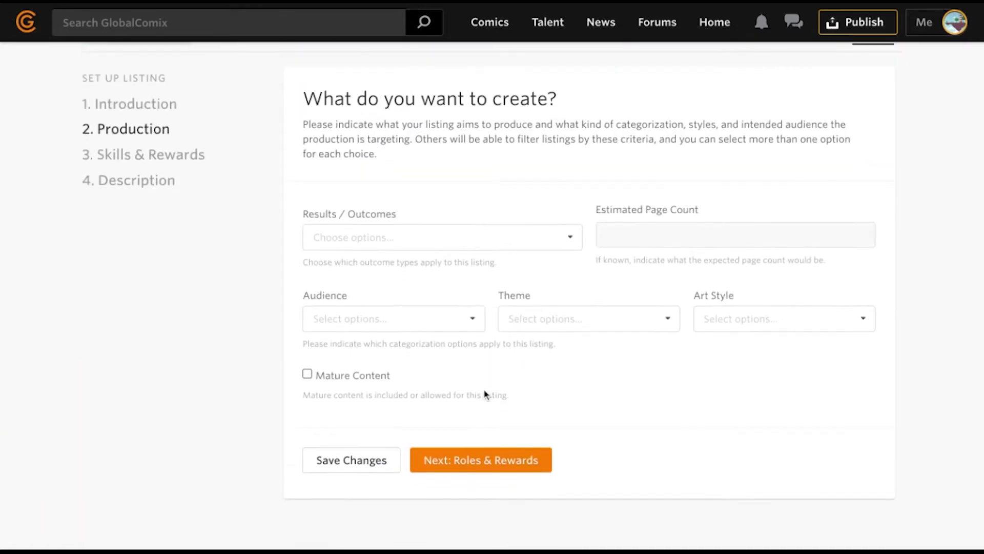
# - Choose outcomes Custom One-Off Art, Single Comic Issue, Multiple Comic Issues, Webcomic and Character Design
pyautogui.click(435, 236)
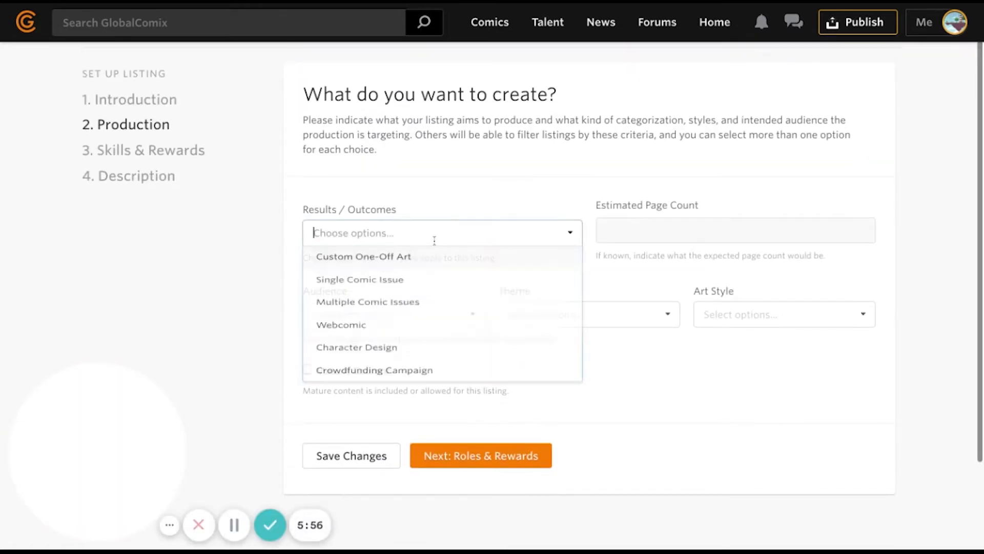
pyautogui.click(400, 268)
pyautogui.click(397, 291)
pyautogui.click(393, 302)
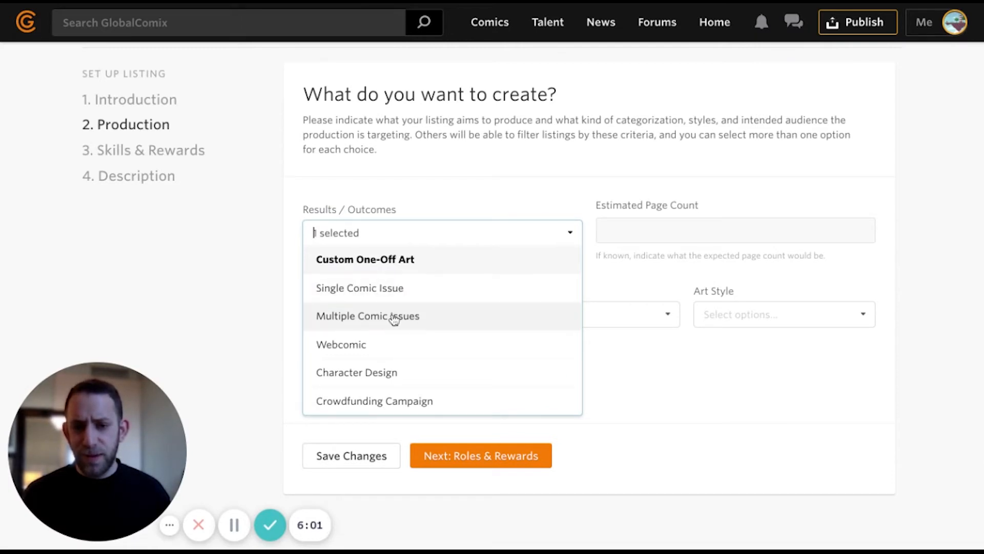
pyautogui.click(393, 316)
pyautogui.click(379, 342)
pyautogui.click(385, 297)
pyautogui.click(378, 373)
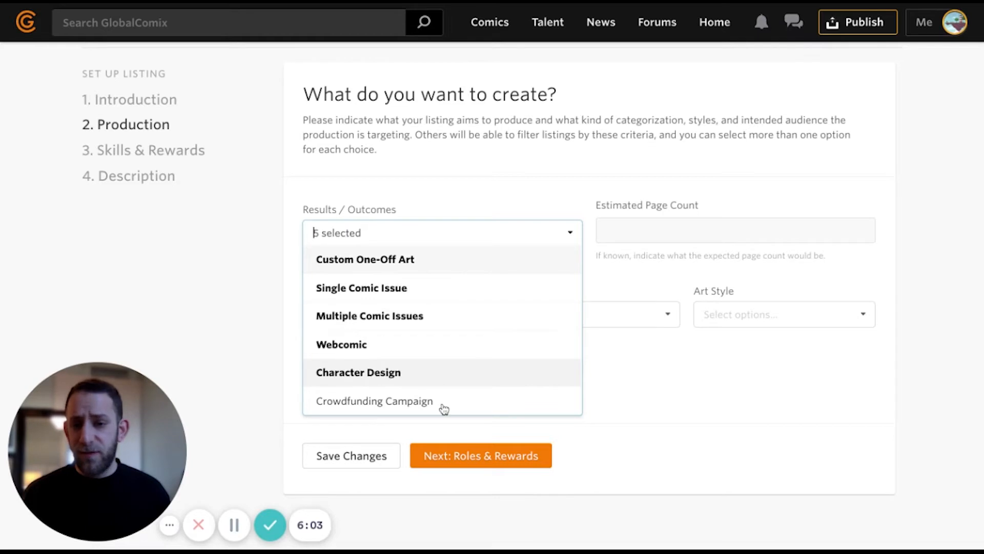
# - Estimate 100 pages and target Kids (3-12), Teenagers (13-18) and Adults (18+)
pyautogui.click(685, 229)
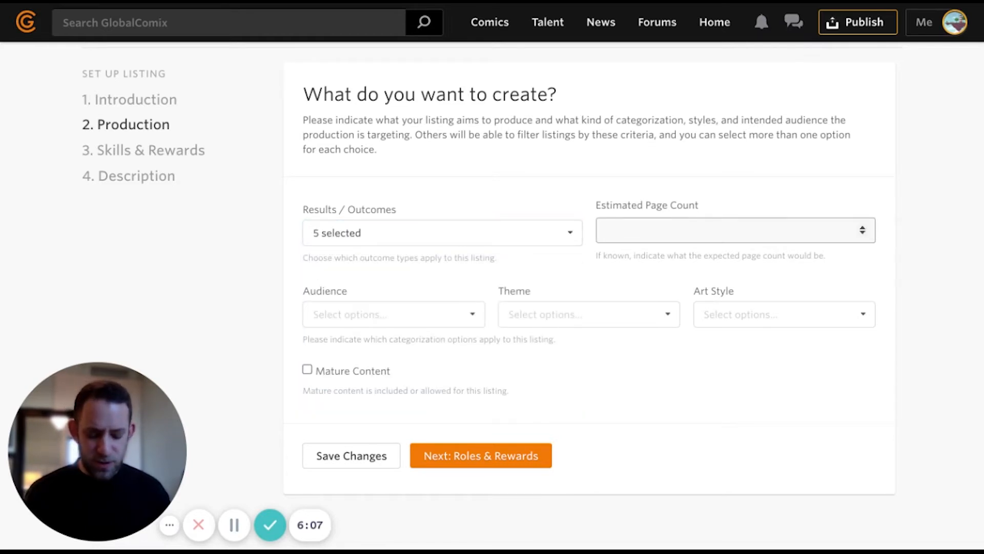
pyautogui.write('100')
pyautogui.click(369, 314)
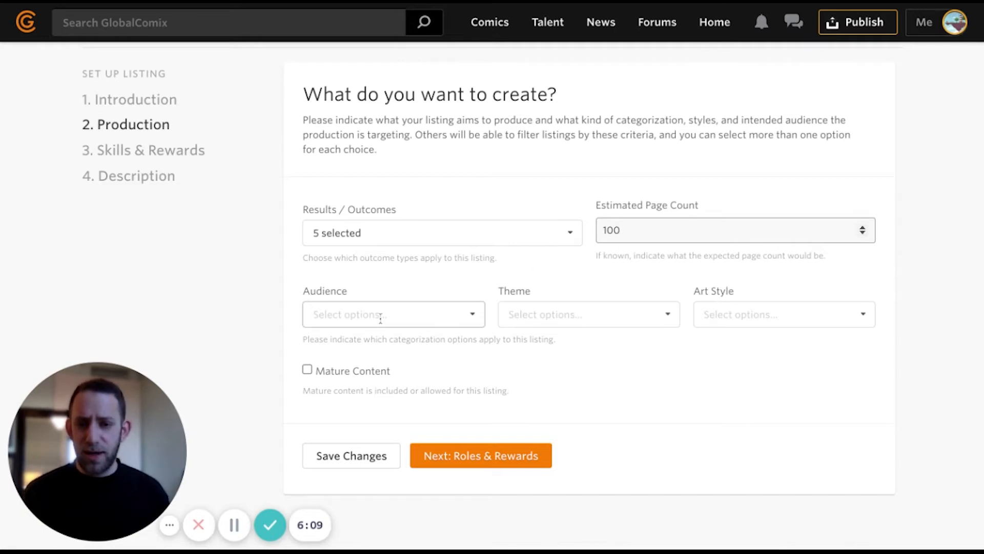
pyautogui.click(371, 340)
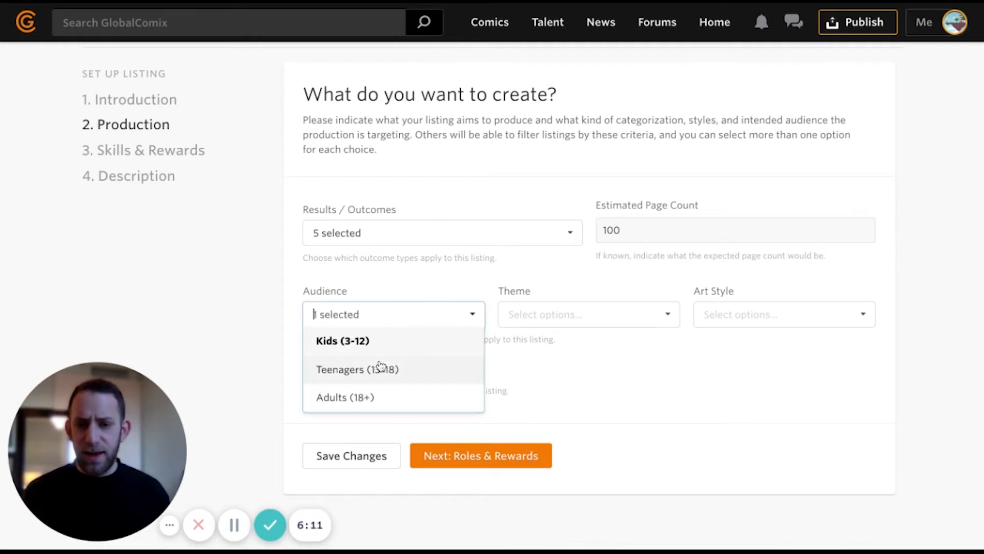
pyautogui.click(430, 369)
pyautogui.click(398, 399)
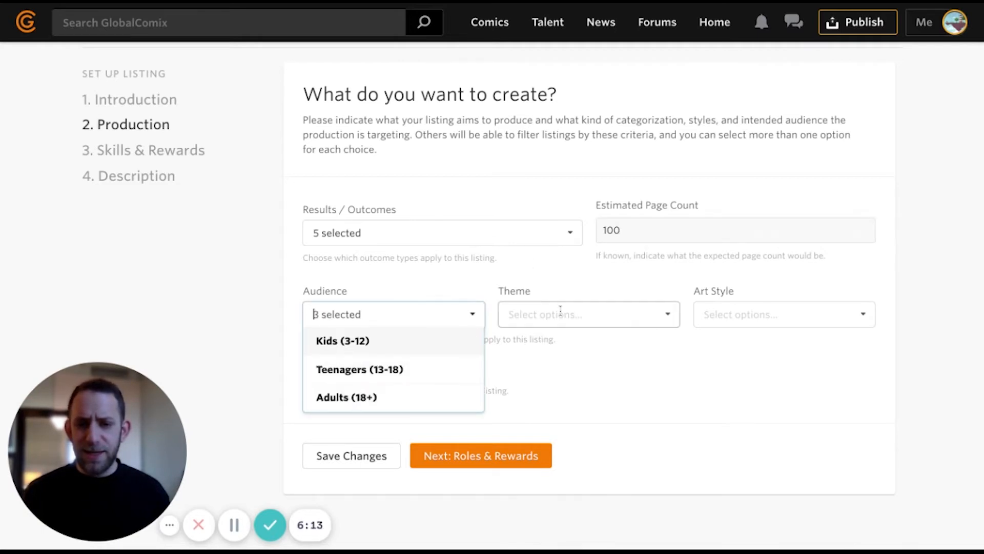
# - Add the Aliens, Anthropomorphic, Computers / Video games, Cooking and Family / Pets themes
pyautogui.click(563, 314)
pyautogui.click(564, 353)
pyautogui.click(564, 369)
pyautogui.click(564, 398)
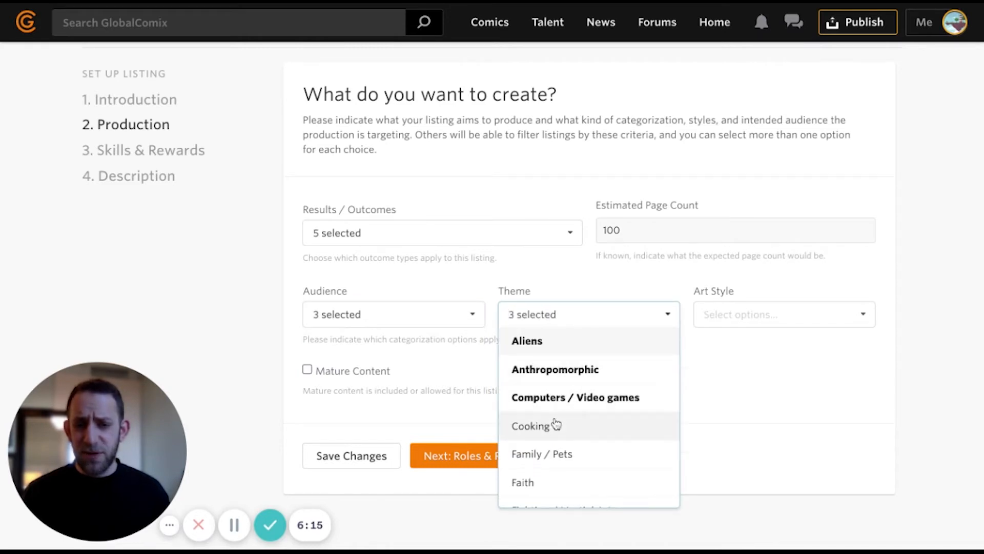
pyautogui.click(555, 425)
pyautogui.click(564, 454)
# - Add Realistic, Simplistic, Toon and Western Comics art styles, tick Mature Content, and save production details
pyautogui.click(738, 314)
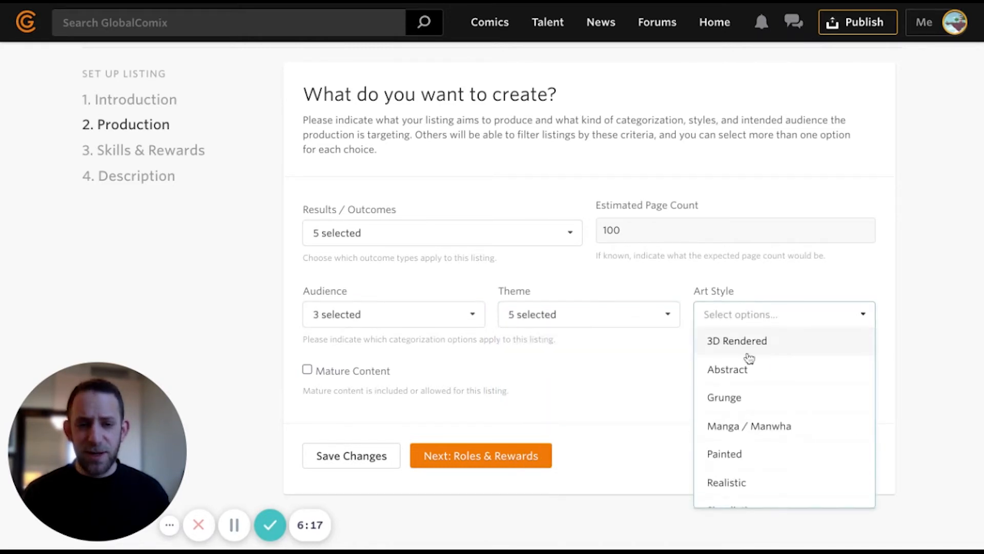
pyautogui.scroll(-2, 743, 406)
pyautogui.click(615, 321)
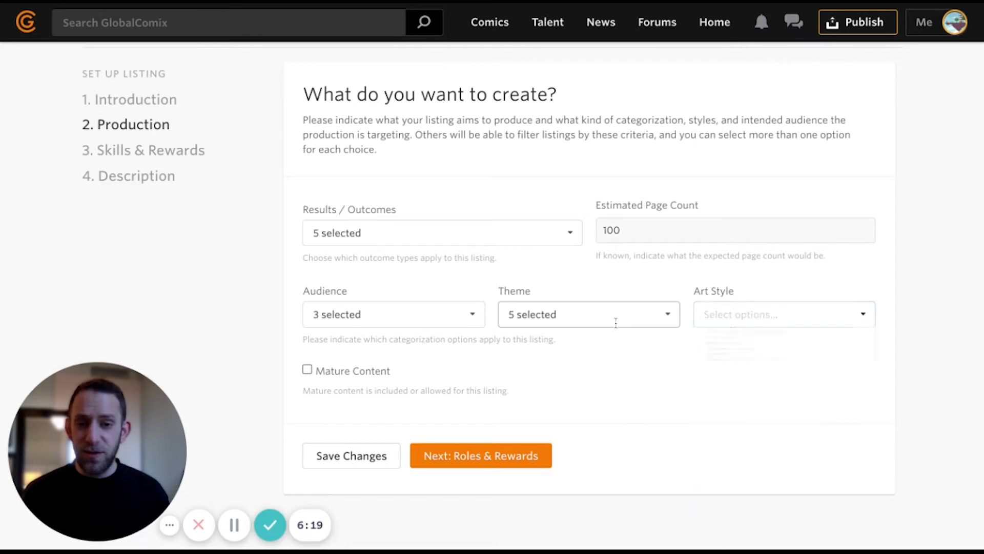
pyautogui.click(743, 316)
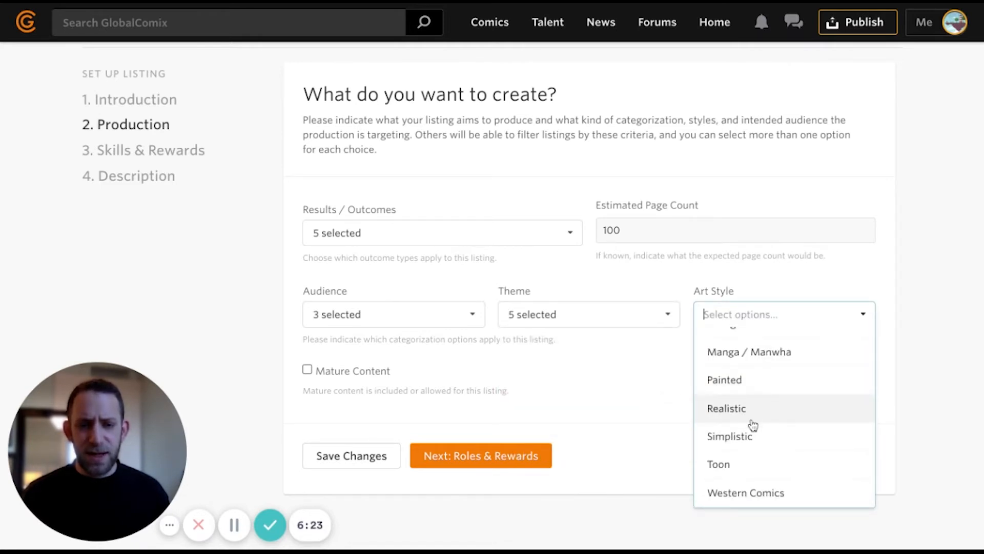
pyautogui.click(750, 410)
pyautogui.click(749, 436)
pyautogui.click(750, 465)
pyautogui.click(750, 493)
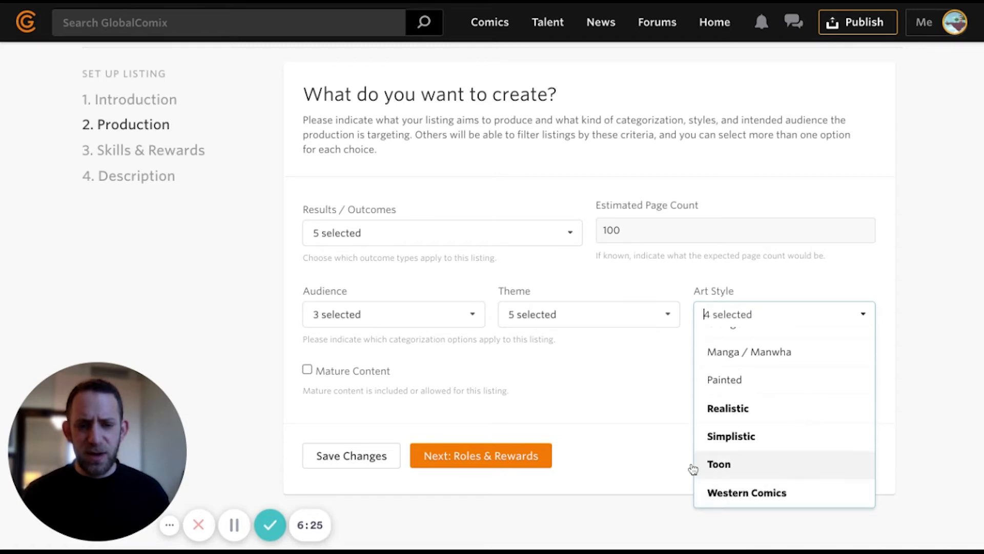
pyautogui.click(590, 410)
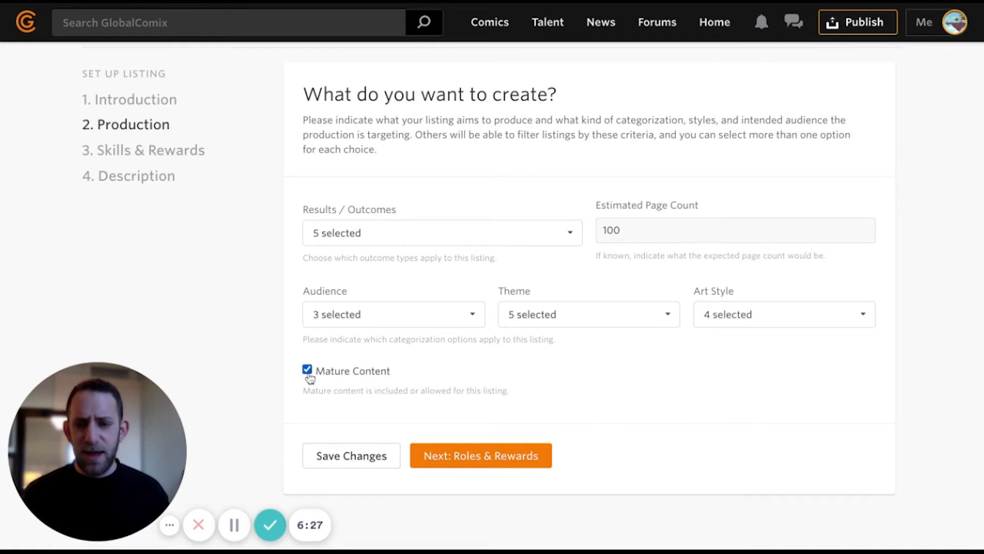
pyautogui.scroll(-2, 373, 369)
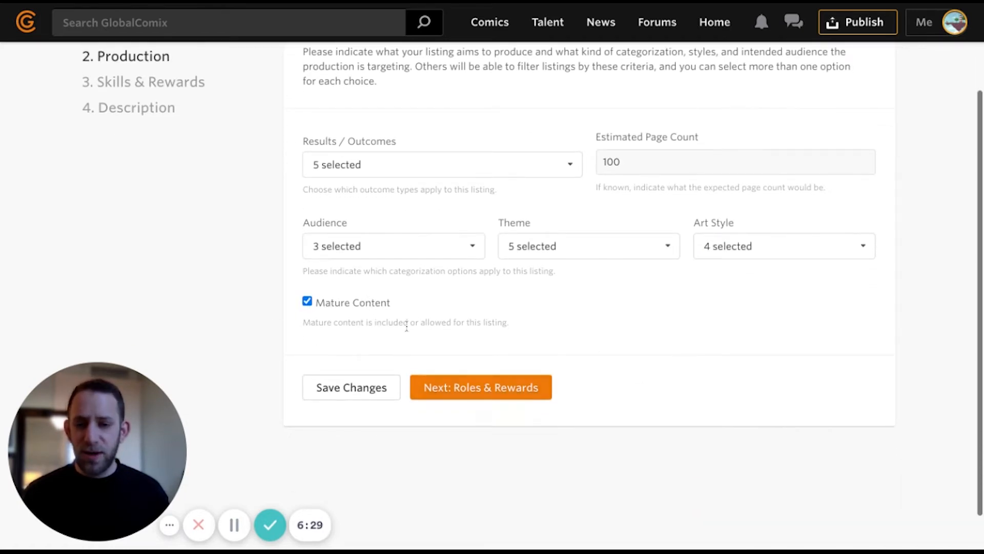
pyautogui.click(479, 386)
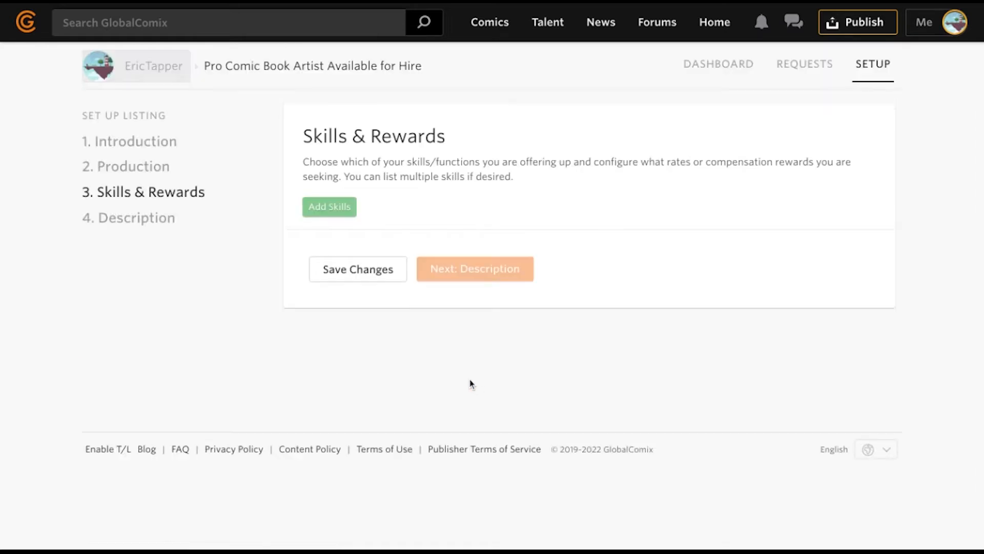
# - Add an Advisor role with a Per Page reward and a minimum of 100, then continue
pyautogui.click(340, 214)
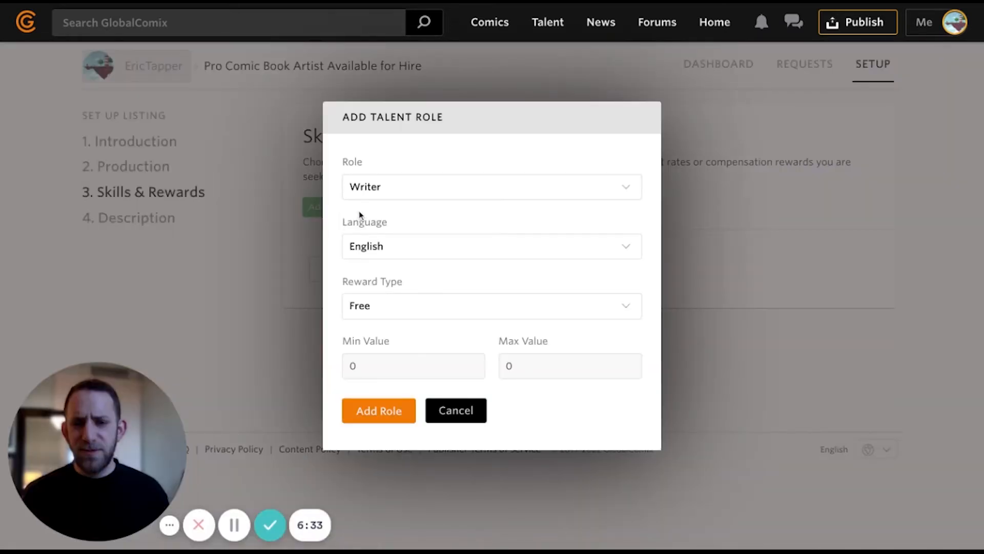
pyautogui.click(395, 193)
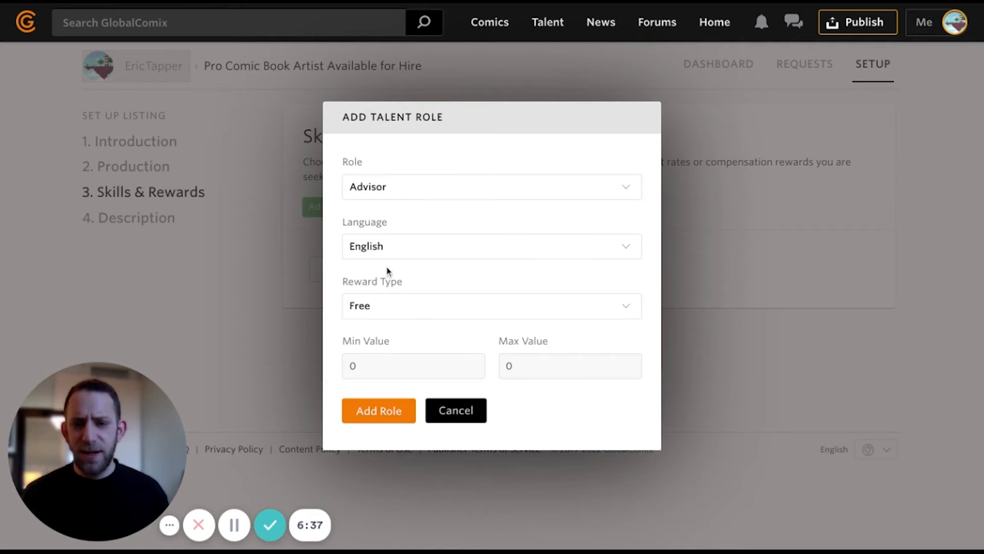
pyautogui.click(382, 310)
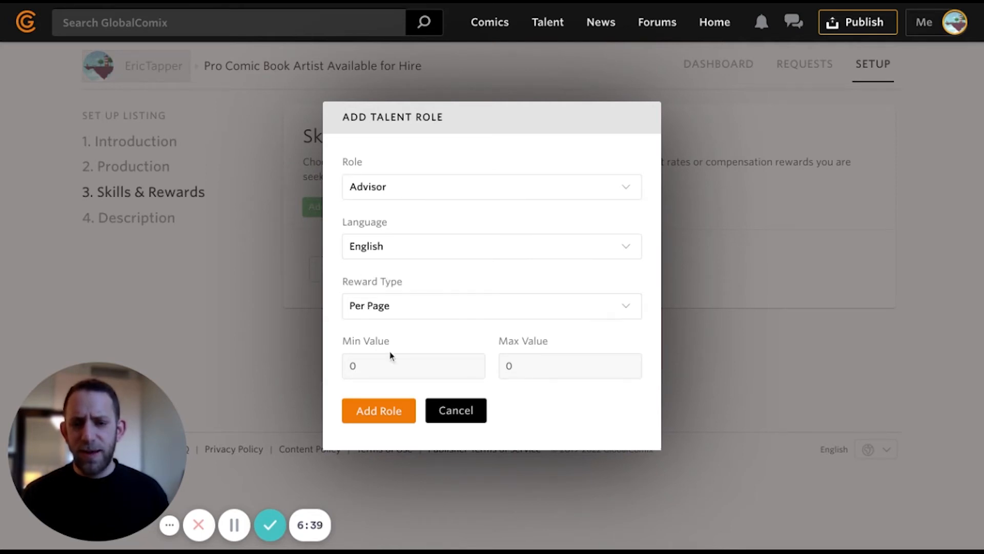
pyautogui.click(384, 362)
pyautogui.doubleClick(340, 365)
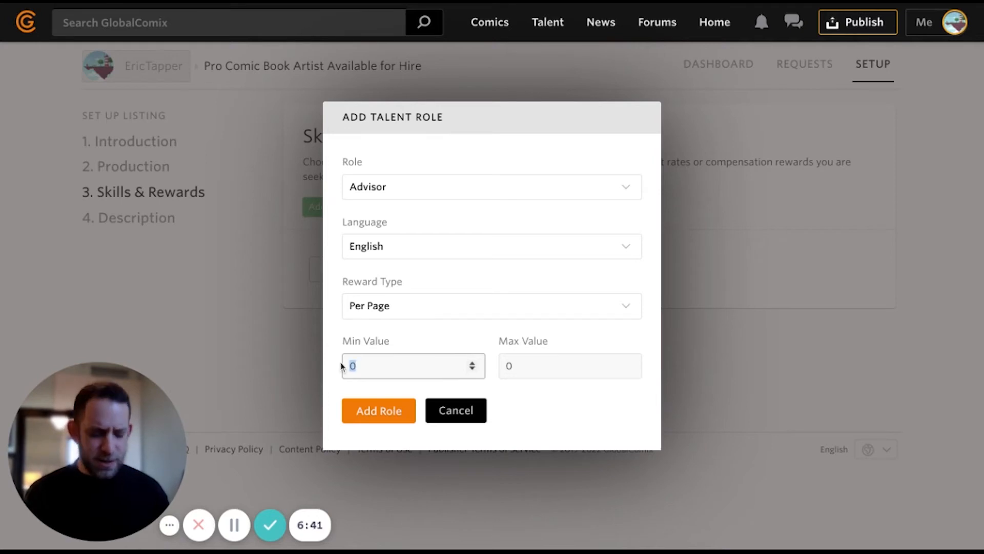
pyautogui.write('100')
pyautogui.click(543, 421)
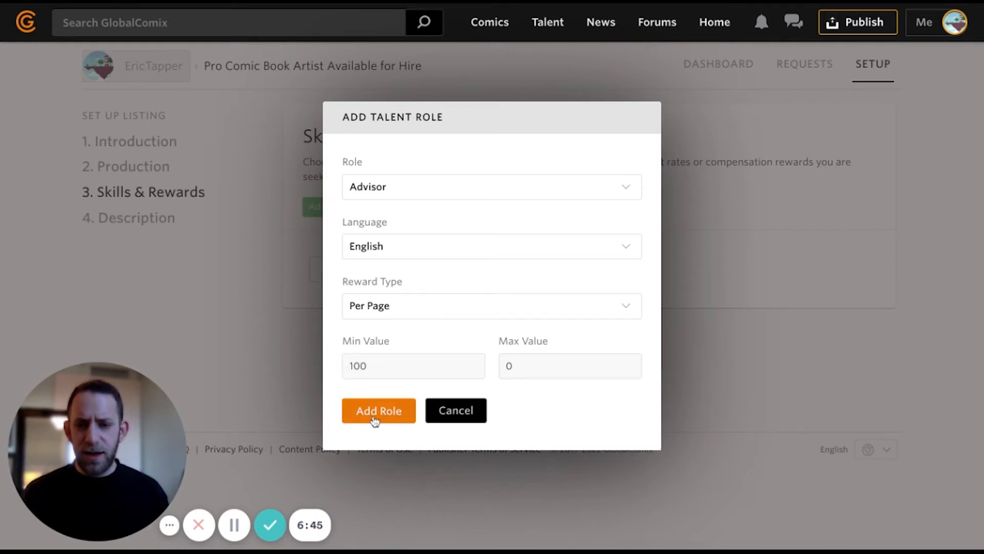
pyautogui.click(377, 412)
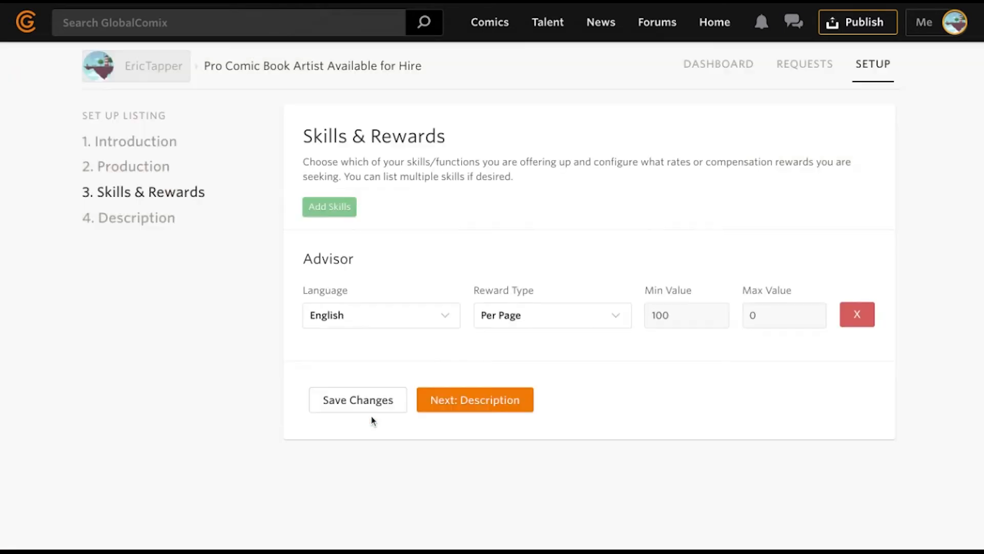
pyautogui.click(449, 411)
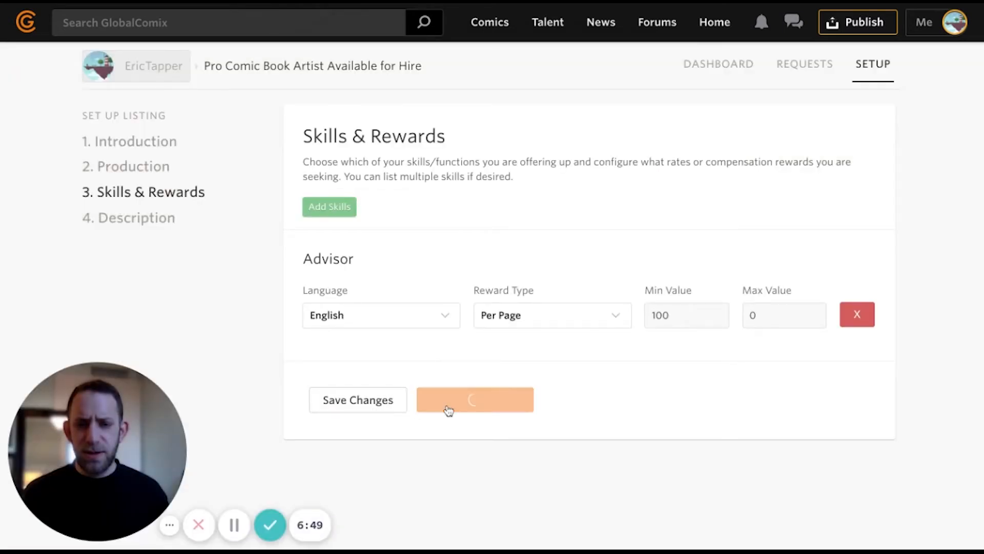
# - Paste the self-introduction description and move the Instagram sentence onto its own line
pyautogui.scroll(-3, 415, 405)
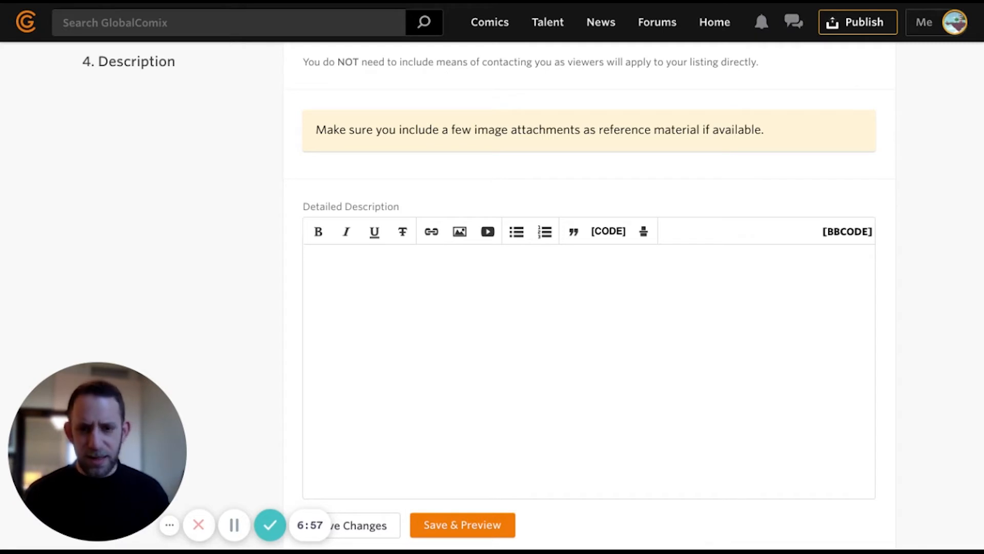
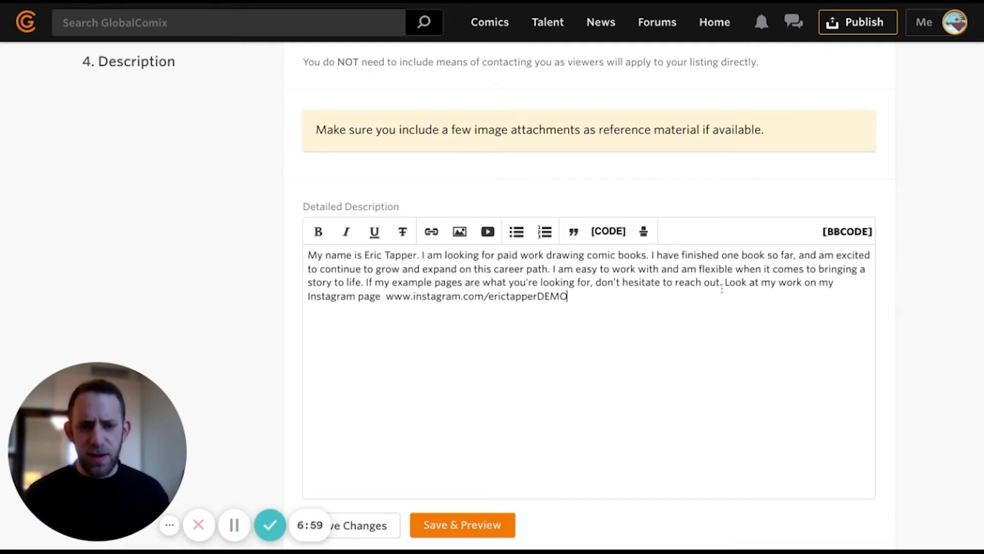
pyautogui.click(725, 282)
pyautogui.press('Return')
pyautogui.press('Return')
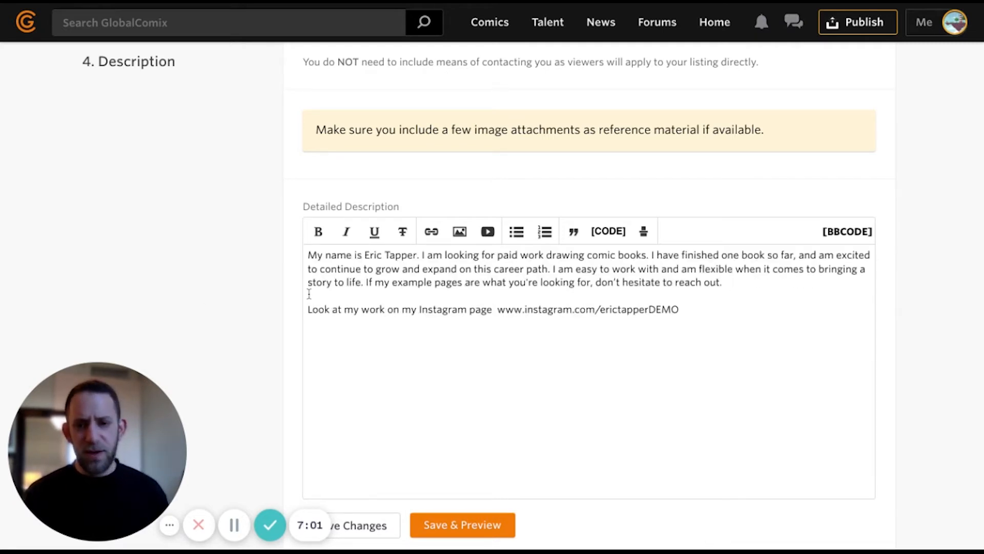
# - Upload Takana.jpg as an attachment and save the listing for preview
pyautogui.scroll(-5, 207, 299)
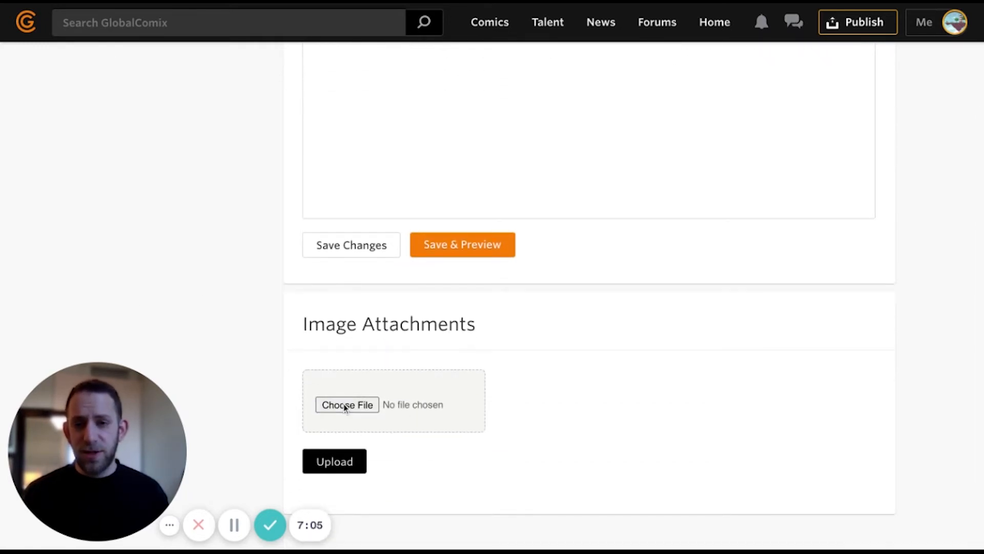
pyautogui.doubleClick(292, 109)
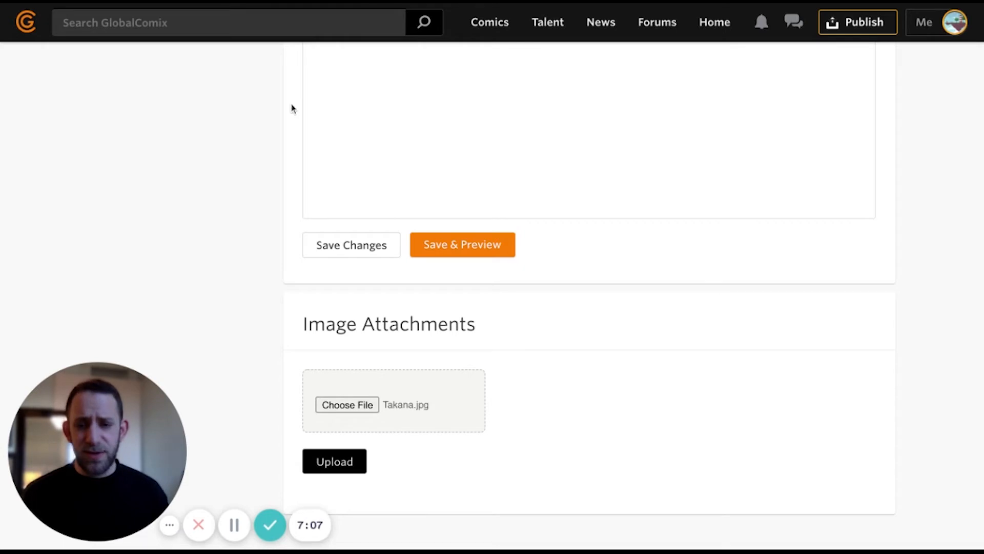
pyautogui.scroll(-3, 292, 308)
pyautogui.click(330, 332)
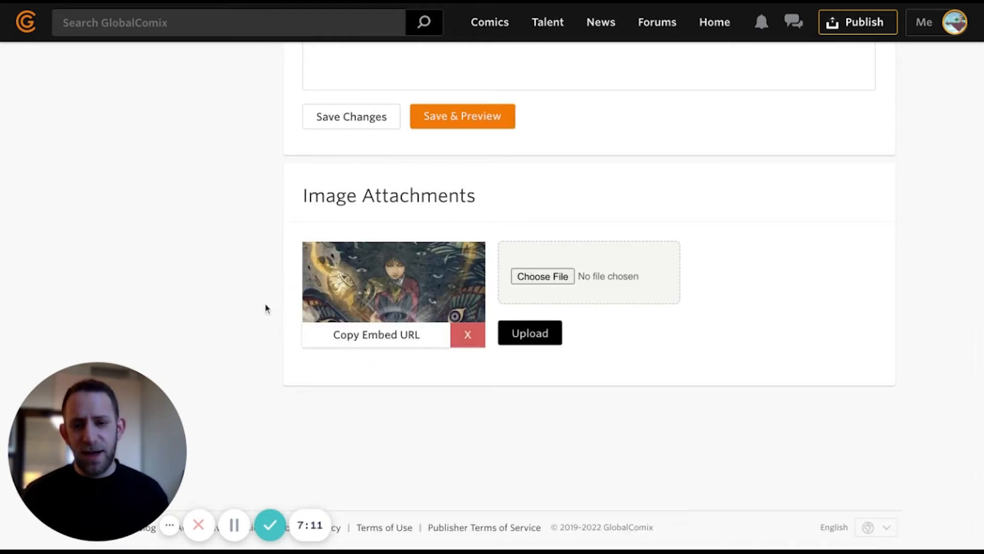
pyautogui.scroll(1, 287, 320)
pyautogui.scroll(1, 287, 320)
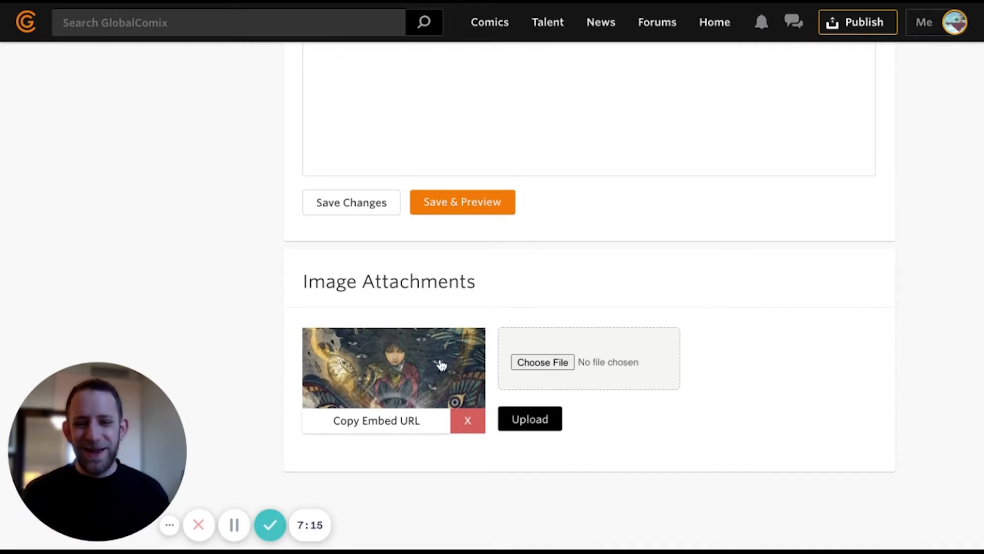
pyautogui.scroll(1, 477, 385)
pyautogui.click(523, 430)
pyautogui.scroll(4, 208, 289)
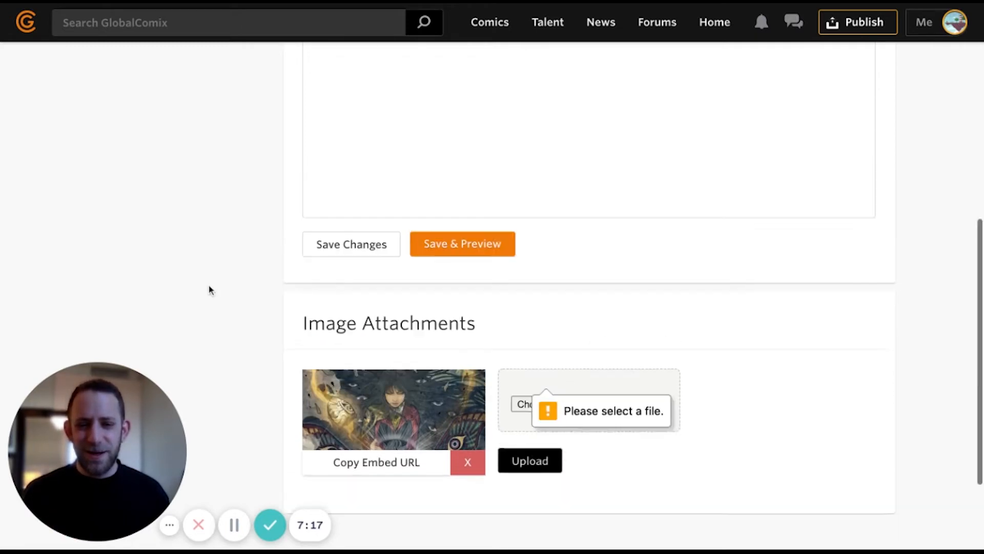
pyautogui.click(456, 446)
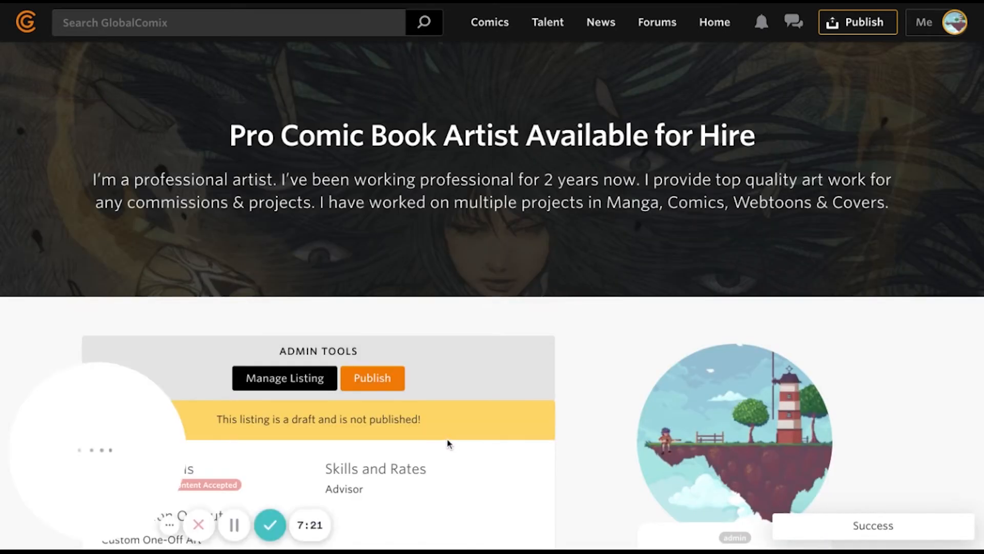
# - Scroll through the draft For Hire listing's preview to review it
pyautogui.scroll(-6, 441, 436)
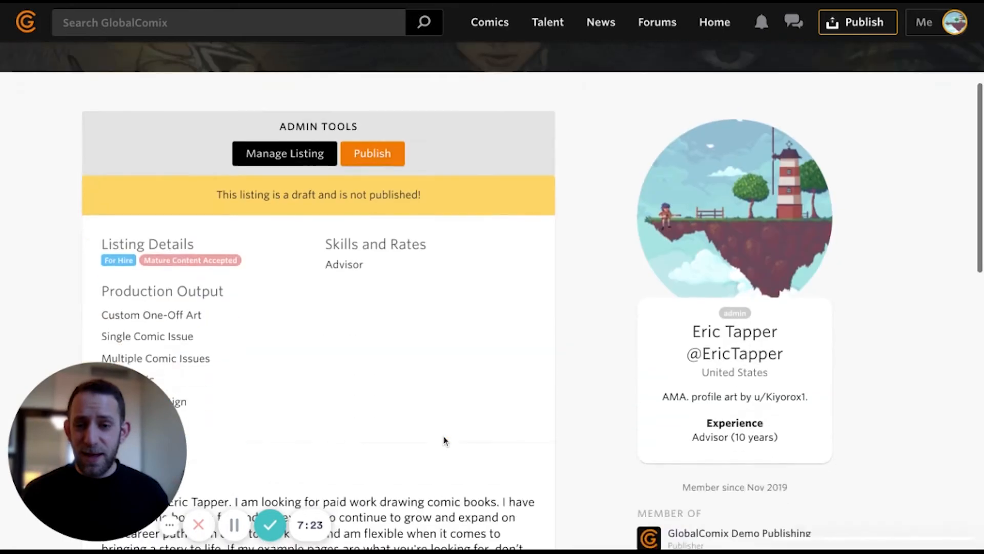
pyautogui.scroll(-10, 442, 436)
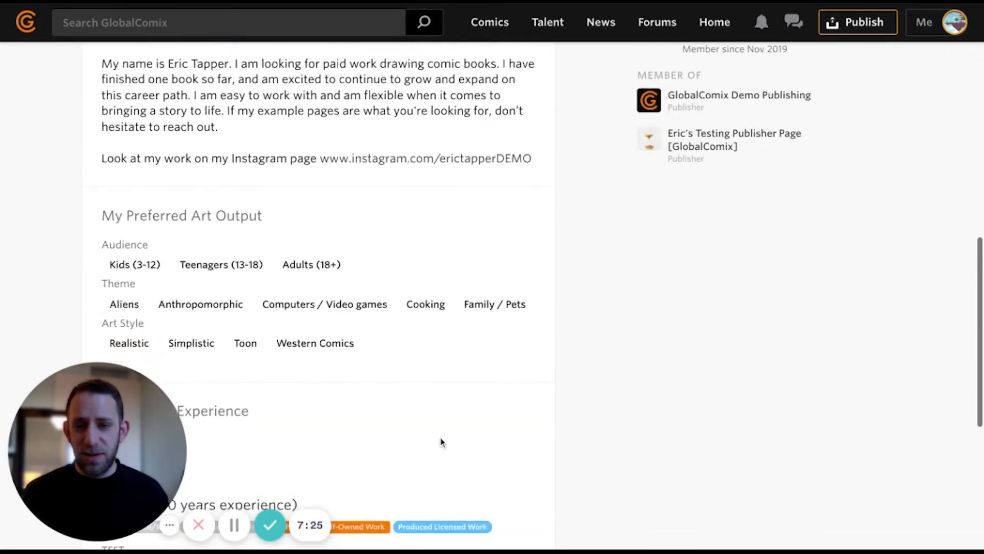
pyautogui.scroll(-2, 442, 438)
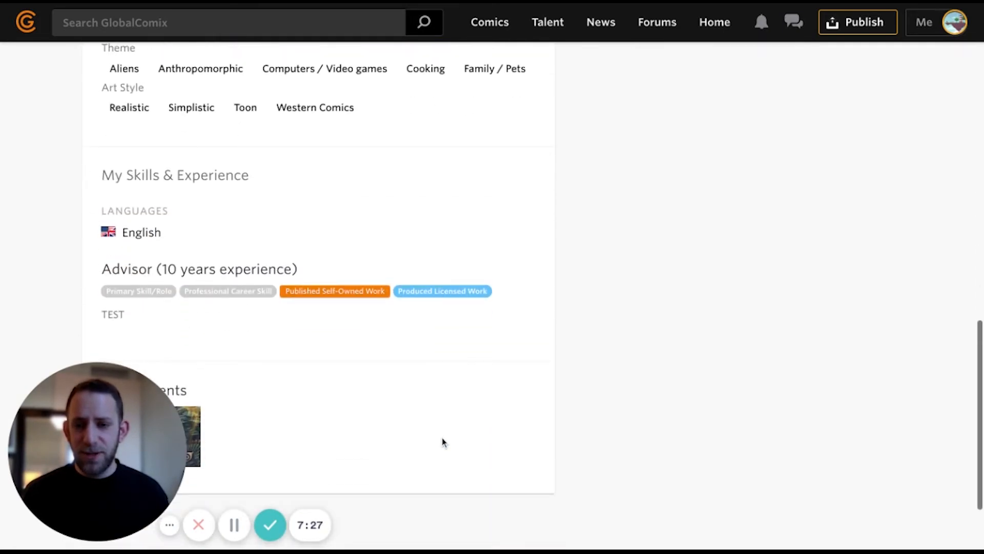
pyautogui.scroll(4, 442, 438)
pyautogui.scroll(15, 441, 436)
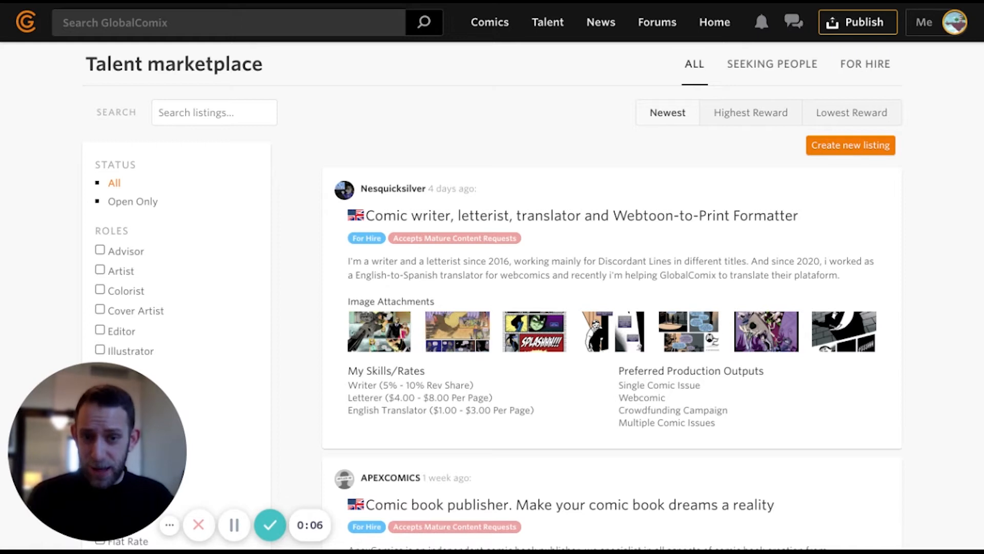
# - Filter to listings seeking people, open the superhero universe listing and read its introduction
pyautogui.click(776, 75)
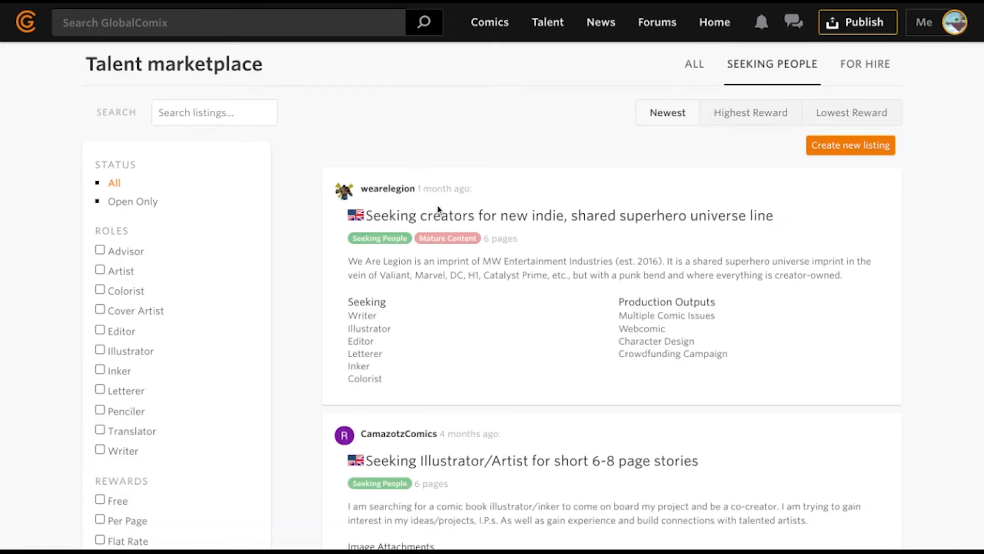
pyautogui.click(440, 216)
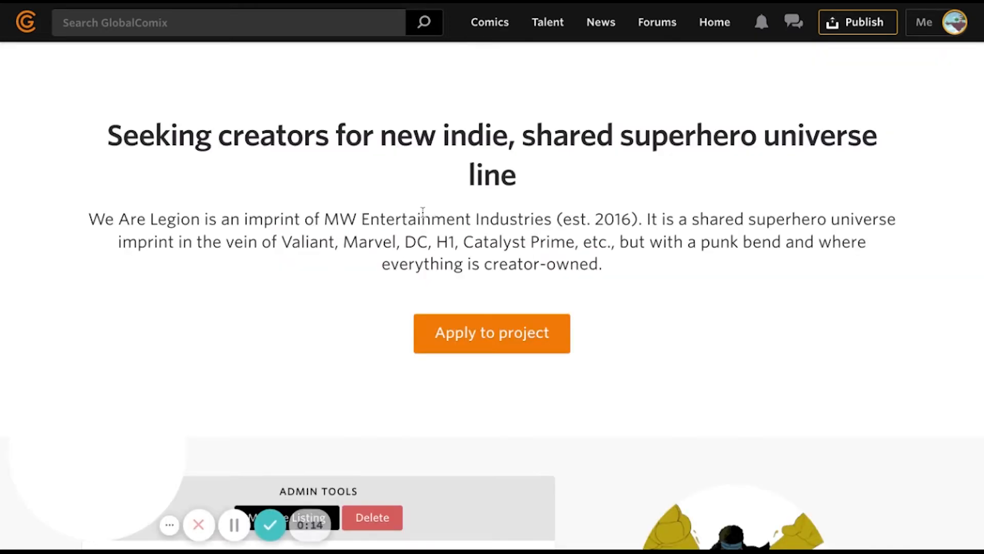
pyautogui.scroll(-1, 415, 213)
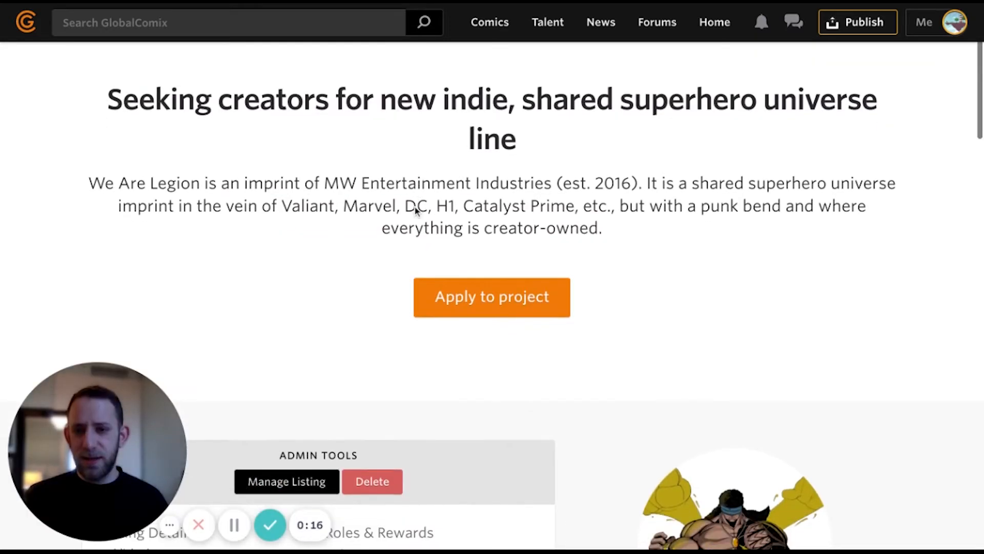
pyautogui.moveTo(155, 100); pyautogui.dragTo(517, 151)
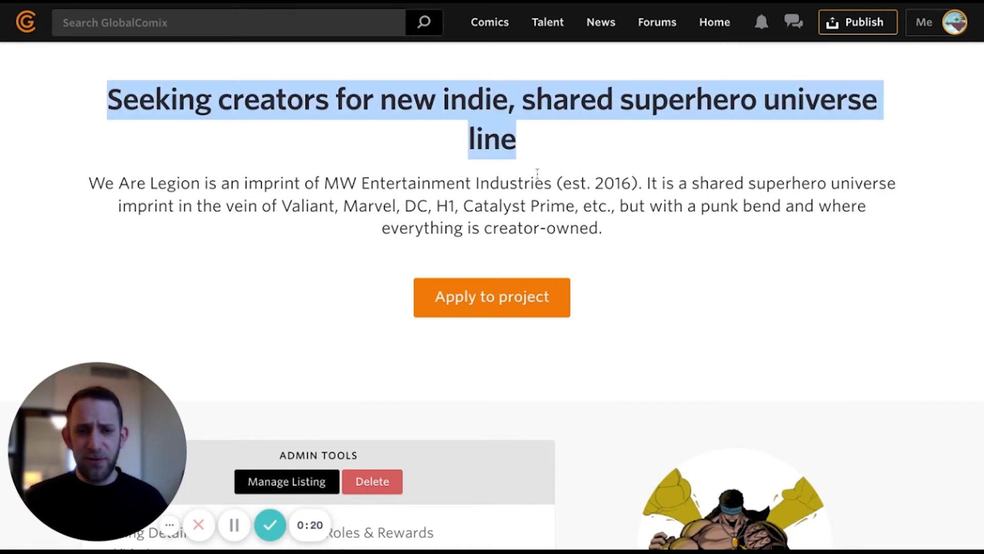
pyautogui.scroll(-1, 537, 173)
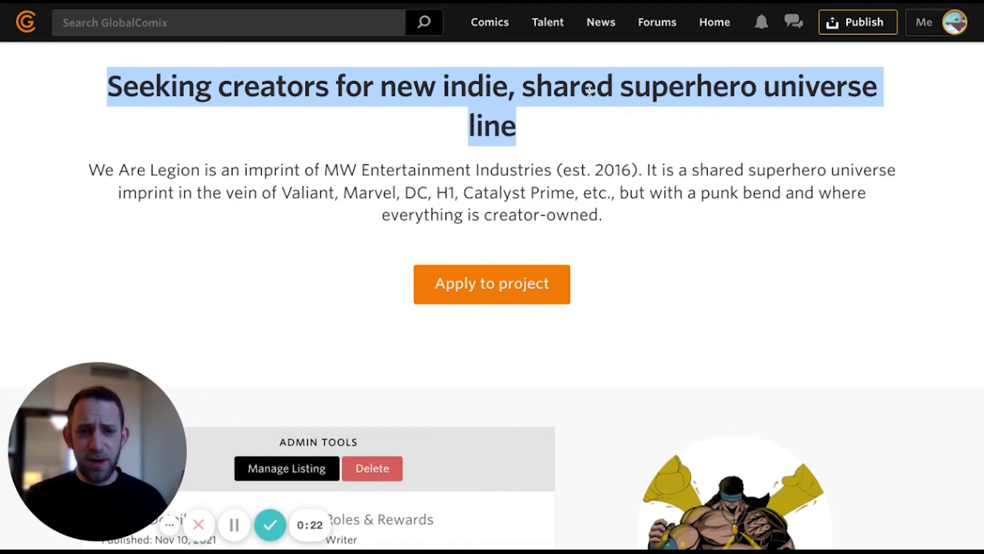
pyautogui.moveTo(90, 170); pyautogui.dragTo(603, 216)
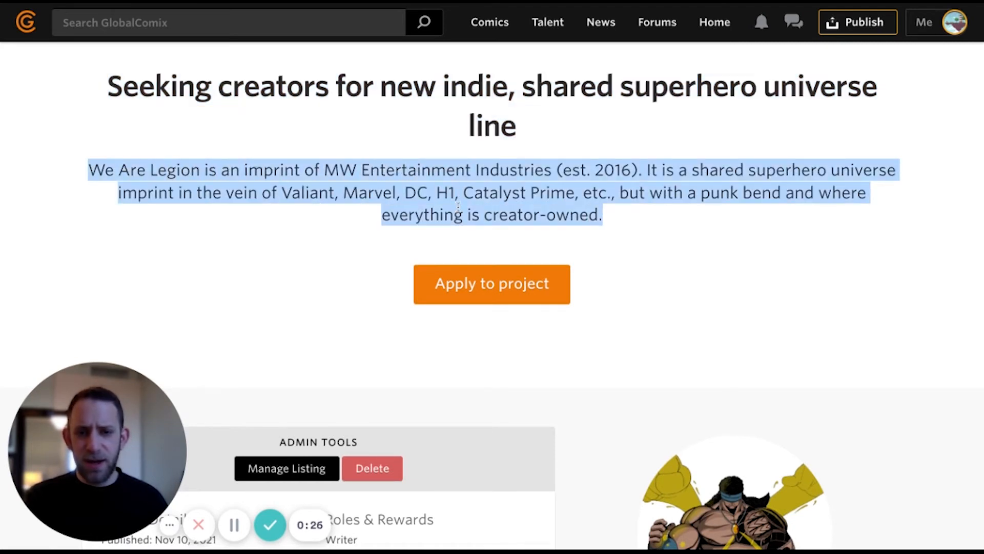
pyautogui.scroll(-6, 457, 205)
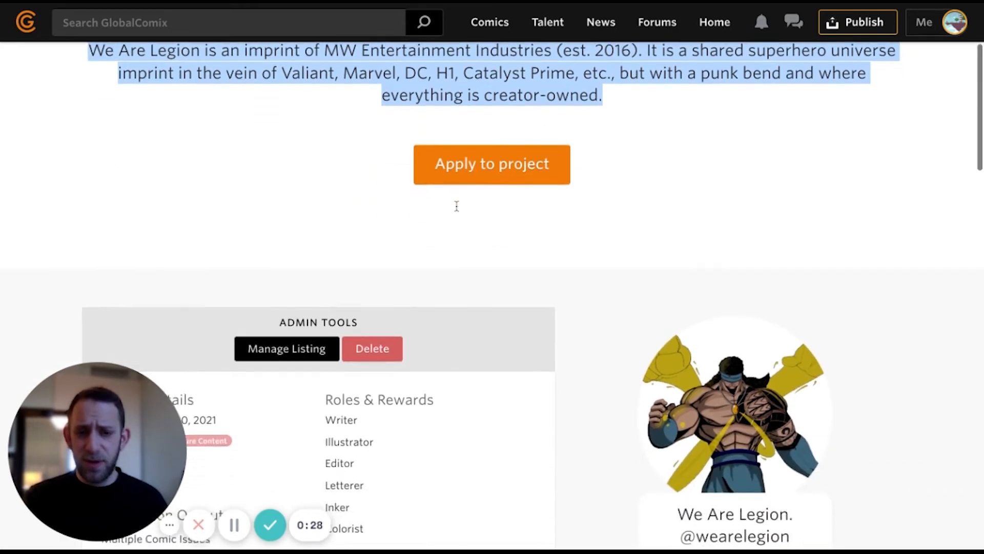
pyautogui.scroll(-1, 457, 212)
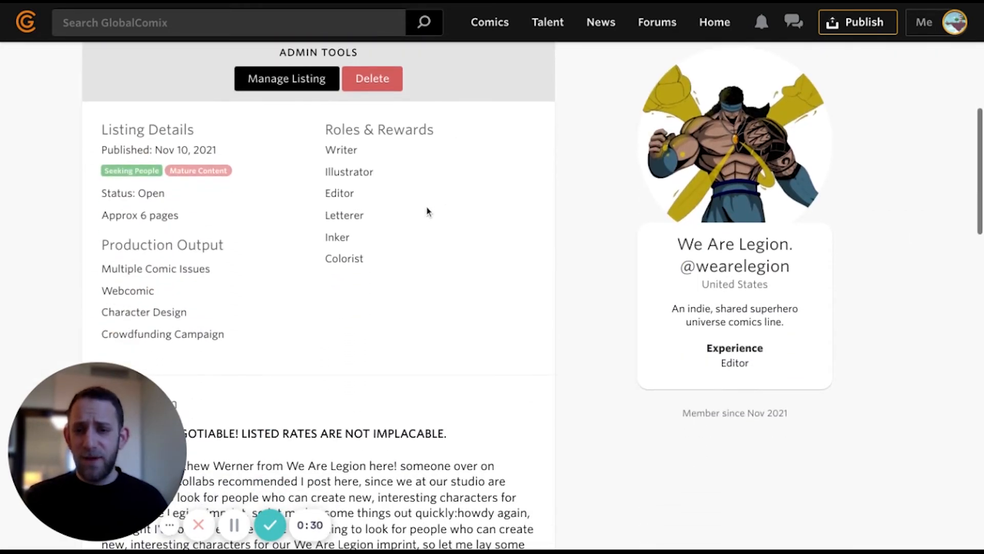
pyautogui.scroll(-1, 183, 221)
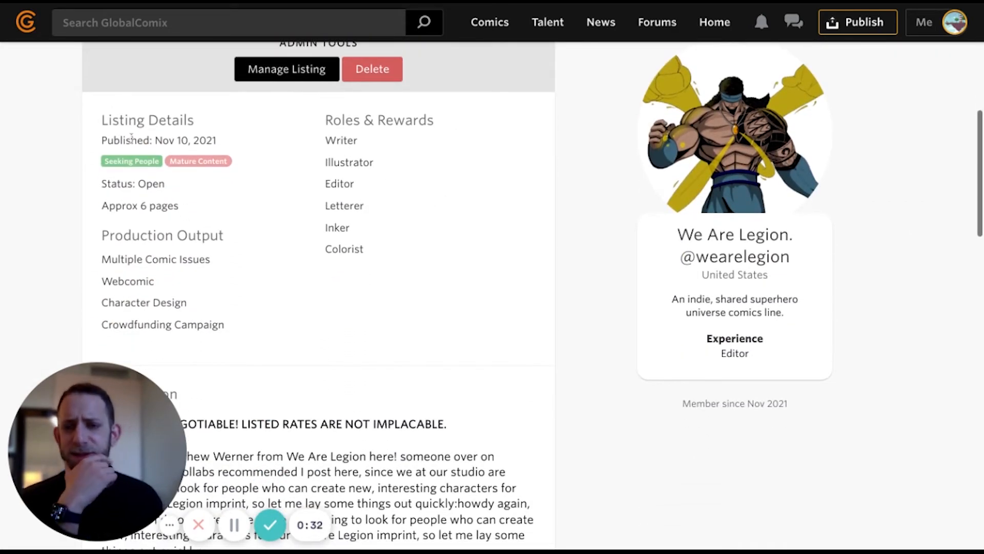
pyautogui.scroll(-1, 150, 203)
# - Read the page count, Roles & Rewards and negotiable rates, then apply to the project
pyautogui.tripleClick(102, 163)
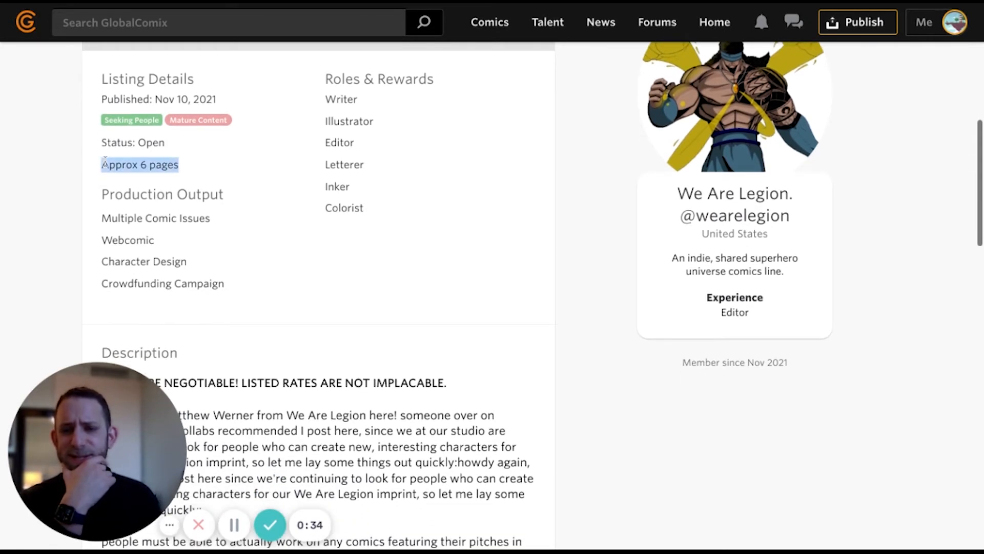
pyautogui.click(234, 174)
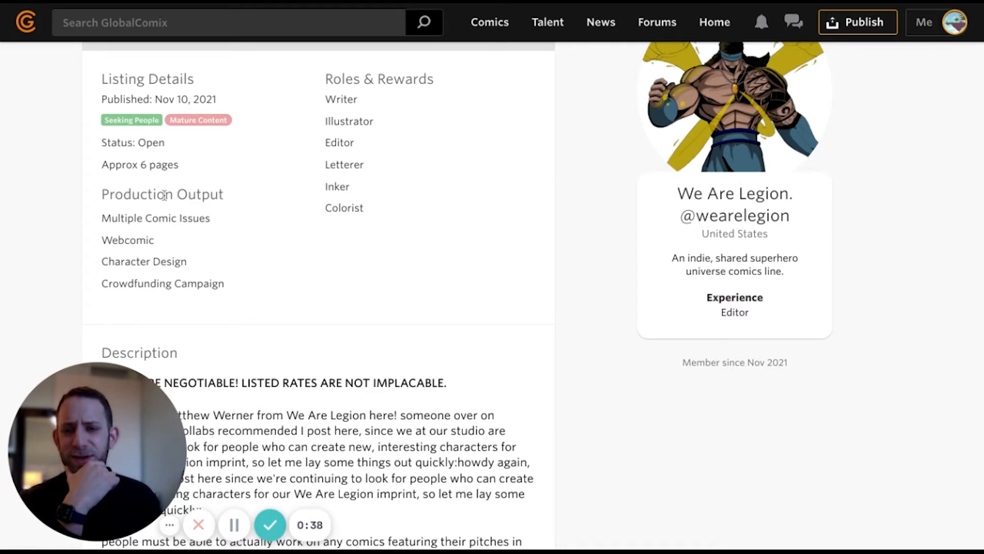
pyautogui.moveTo(347, 187); pyautogui.dragTo(326, 77)
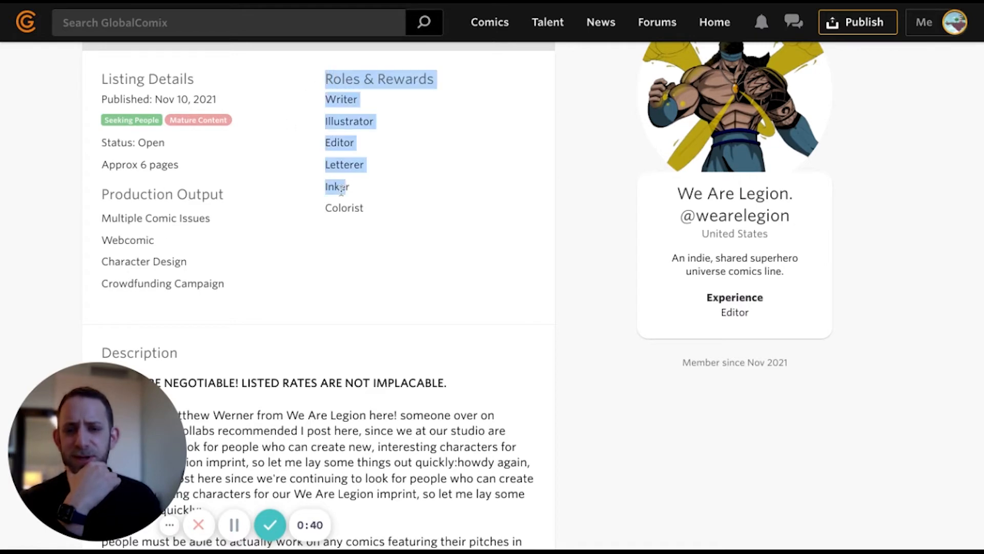
pyautogui.scroll(-5, 341, 187)
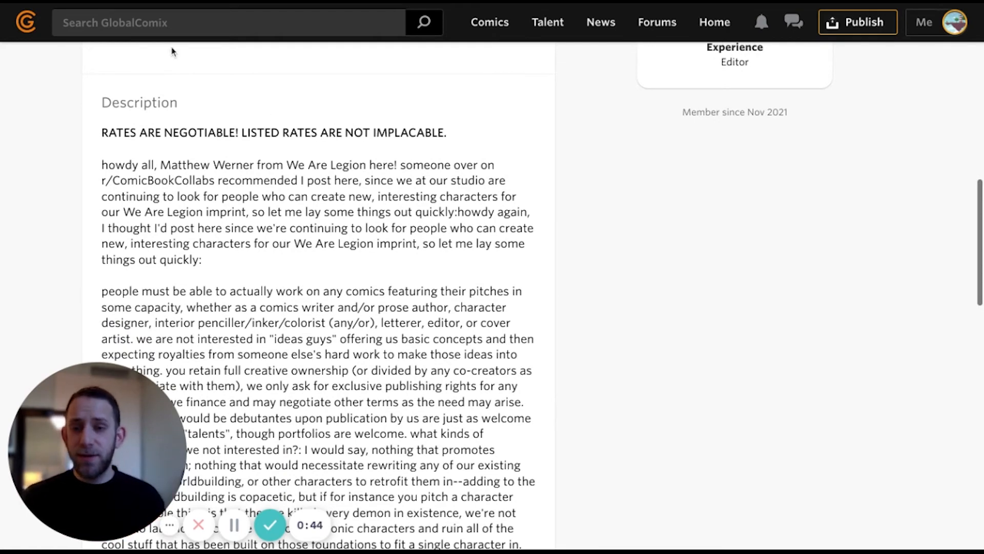
pyautogui.tripleClick(106, 134)
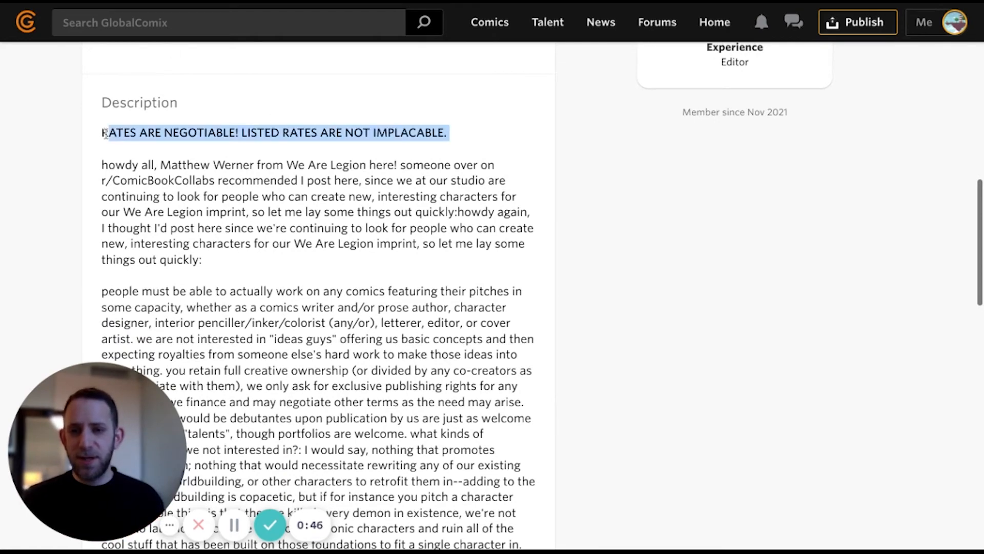
pyautogui.scroll(-2, 287, 149)
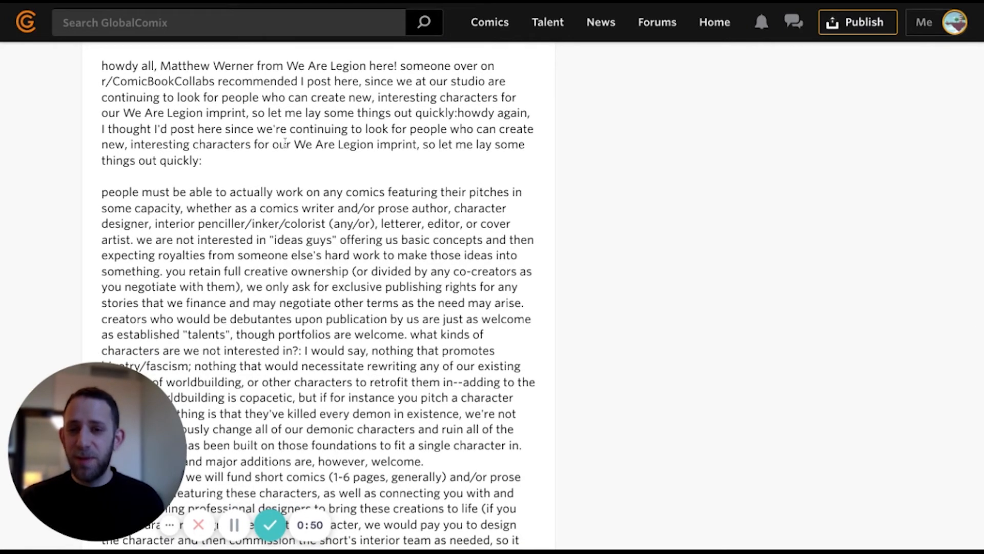
pyautogui.scroll(-6, 285, 142)
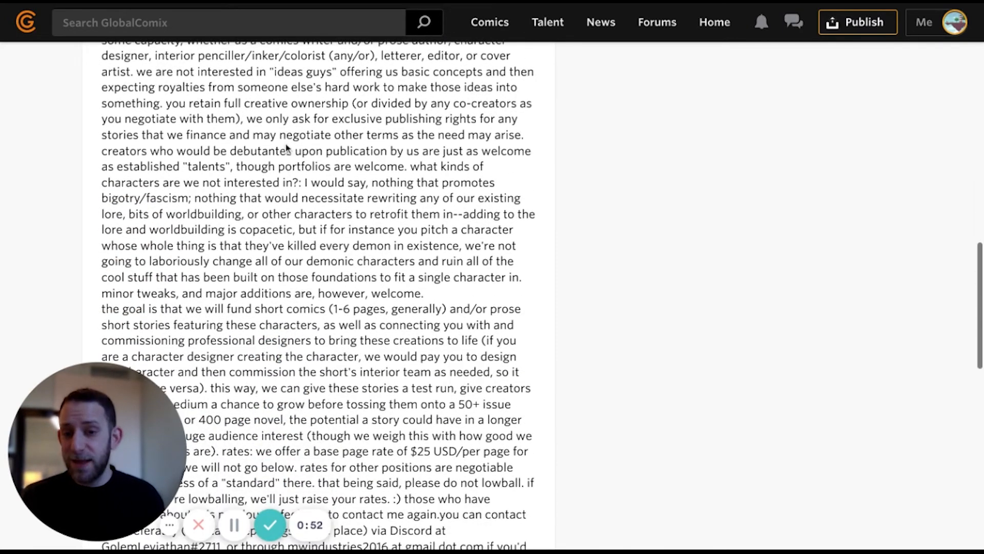
pyautogui.scroll(-6, 286, 143)
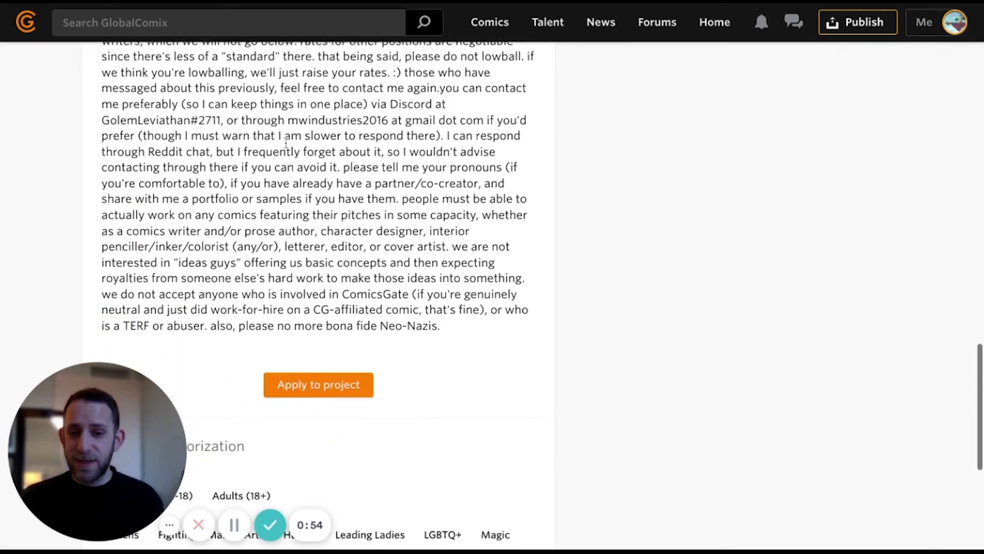
pyautogui.scroll(-1, 274, 142)
pyautogui.moveTo(231, 143); pyautogui.dragTo(493, 257)
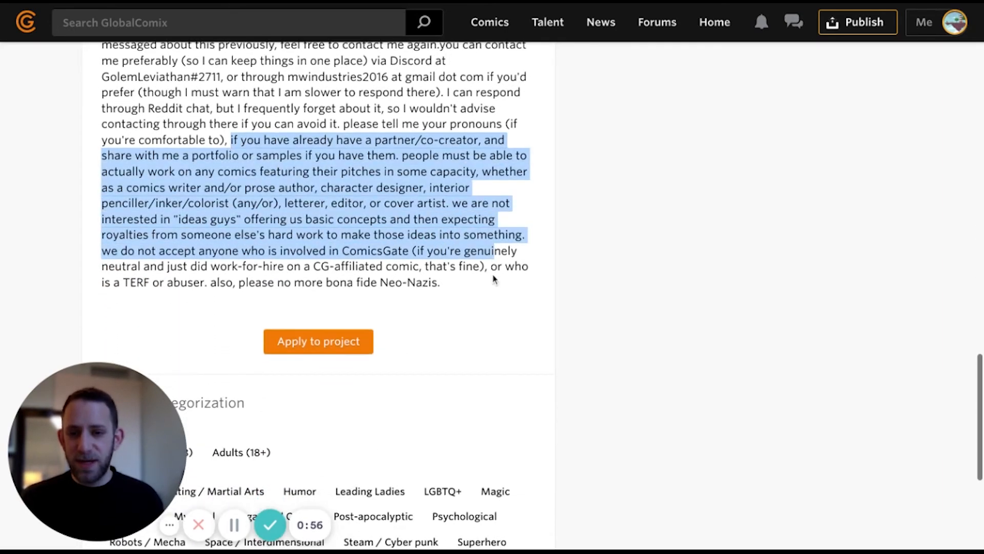
pyautogui.scroll(-1, 487, 277)
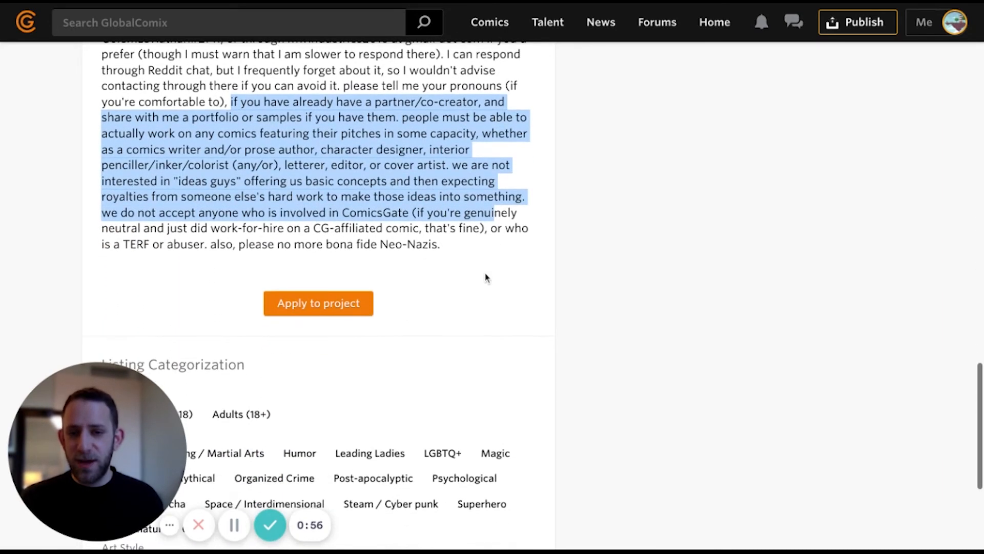
pyautogui.click(312, 312)
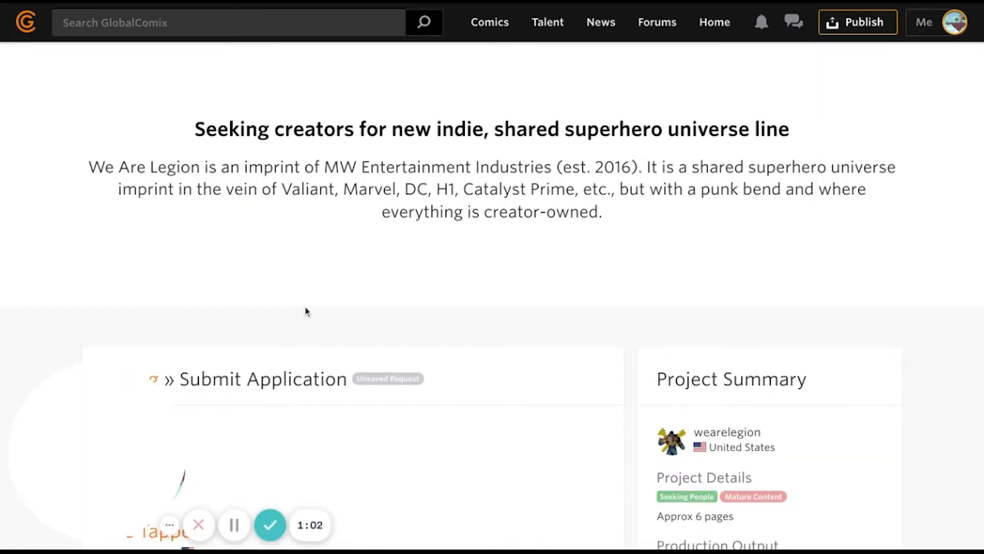
pyautogui.scroll(-5, 306, 312)
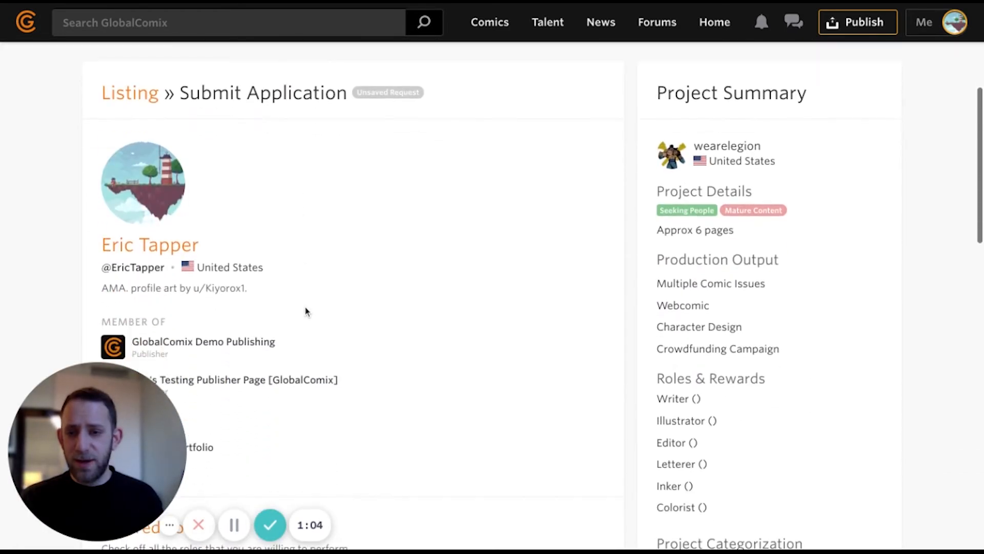
pyautogui.scroll(-1, 195, 272)
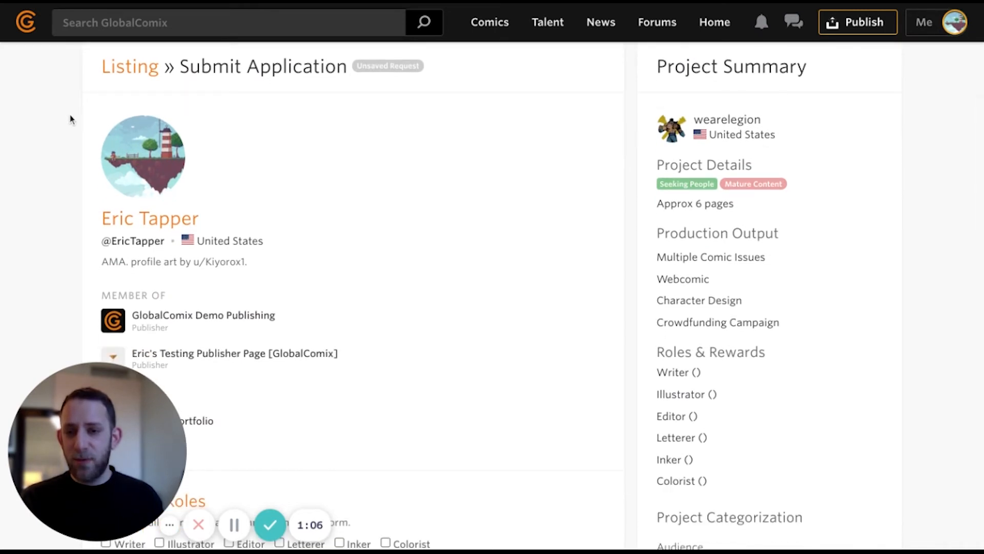
pyautogui.scroll(-2, 395, 355)
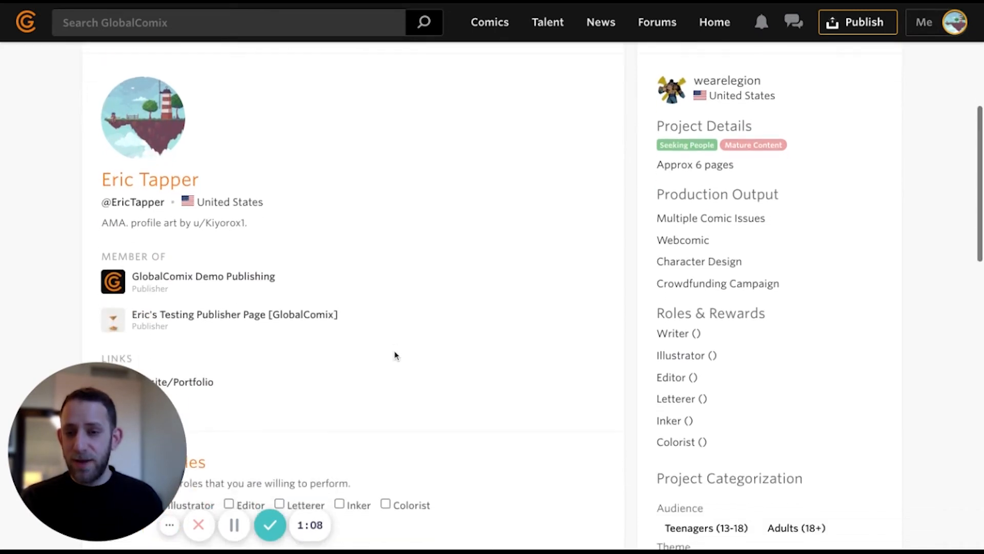
pyautogui.scroll(-3, 394, 355)
pyautogui.scroll(-3, 395, 355)
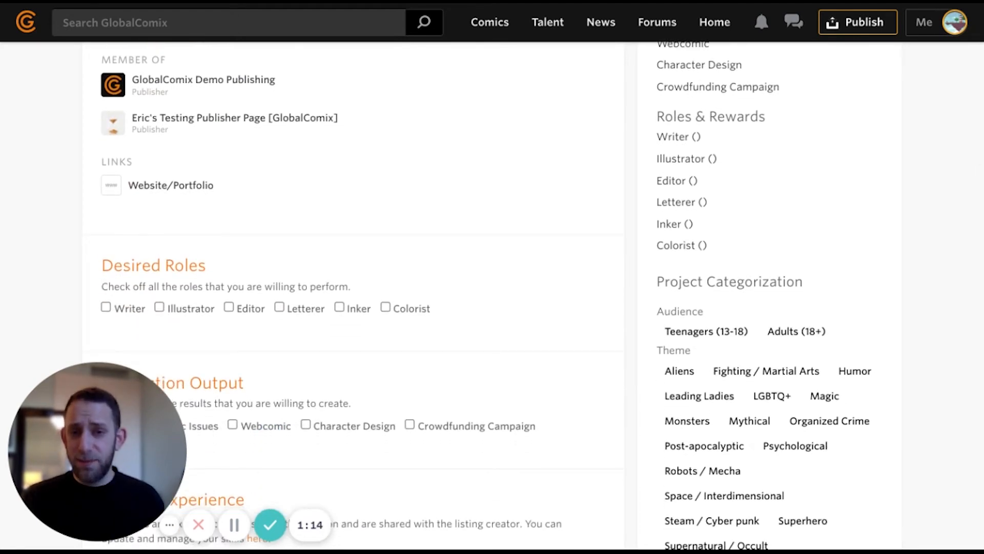
pyautogui.scroll(-3, 367, 350)
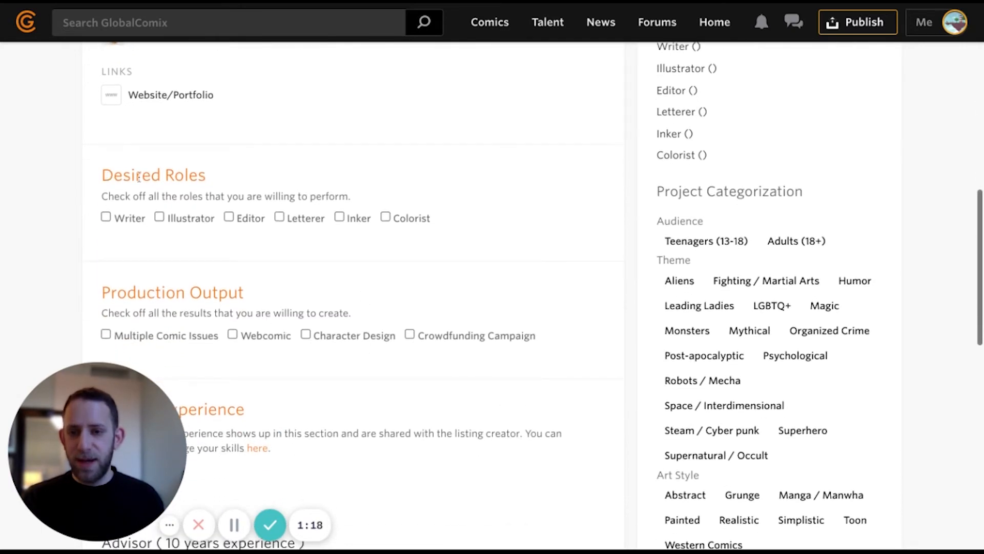
# - Select Colorist and Illustrator roles, plus Webcomic, Character Design and Multiple Comic Issues outputs
pyautogui.click(387, 219)
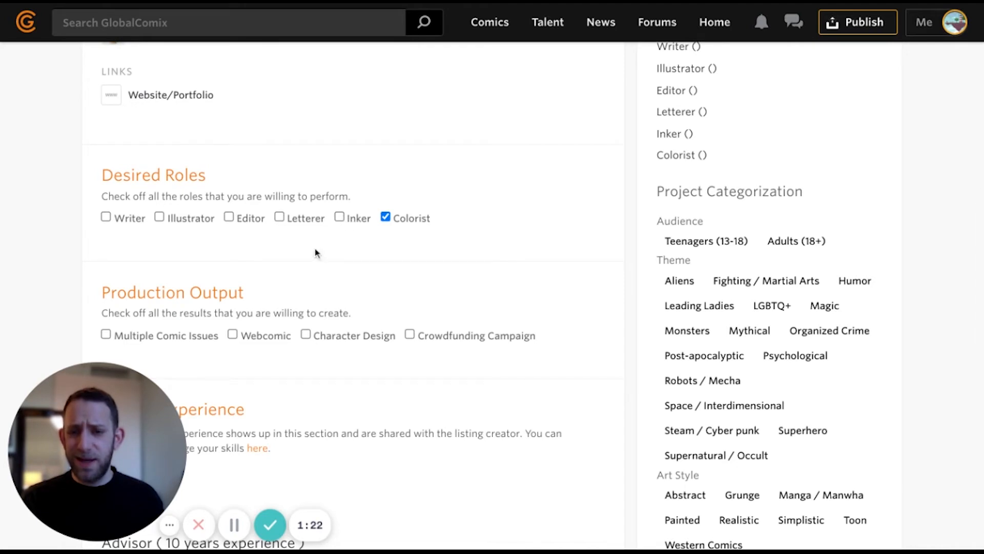
pyautogui.scroll(-2, 255, 259)
pyautogui.click(177, 169)
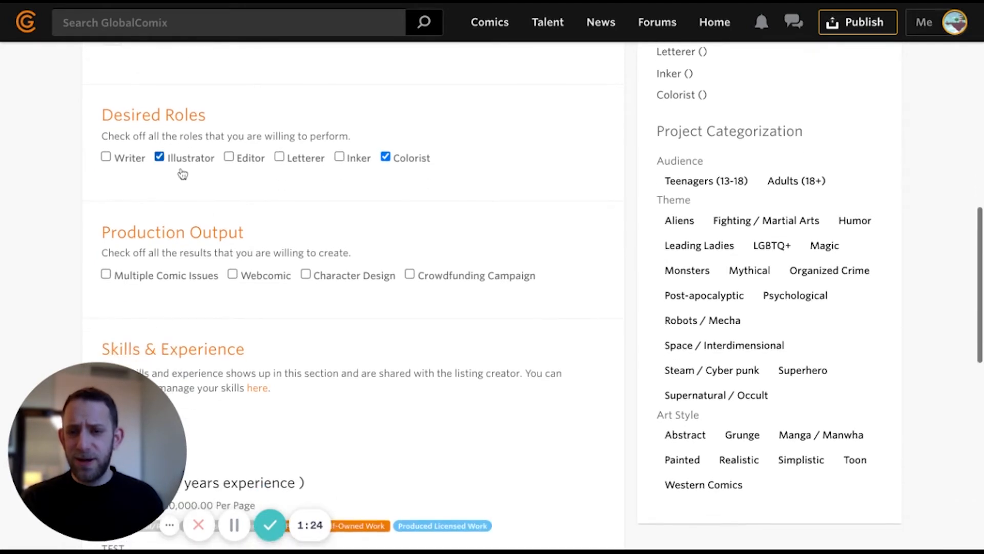
pyautogui.scroll(-3, 248, 253)
pyautogui.click(267, 184)
pyautogui.click(314, 184)
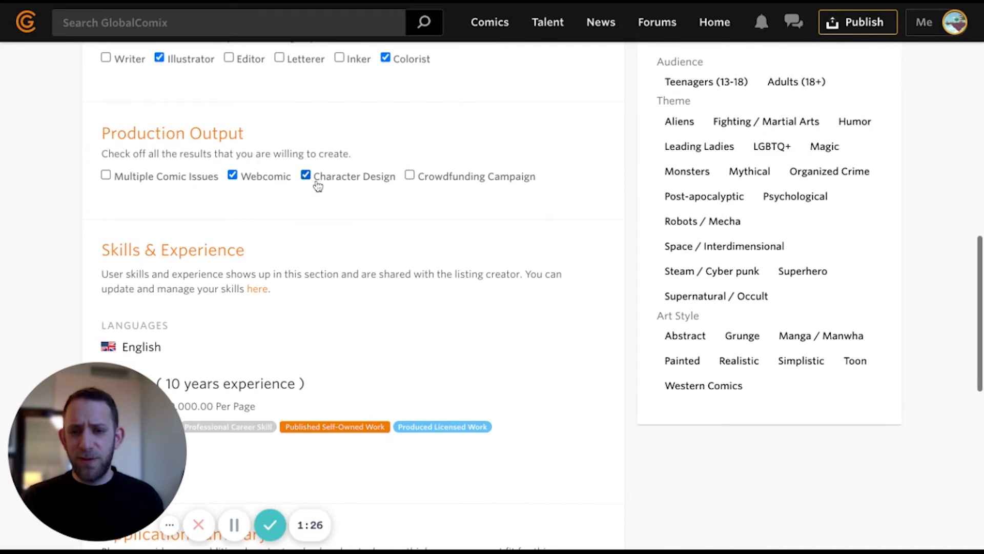
pyautogui.click(193, 187)
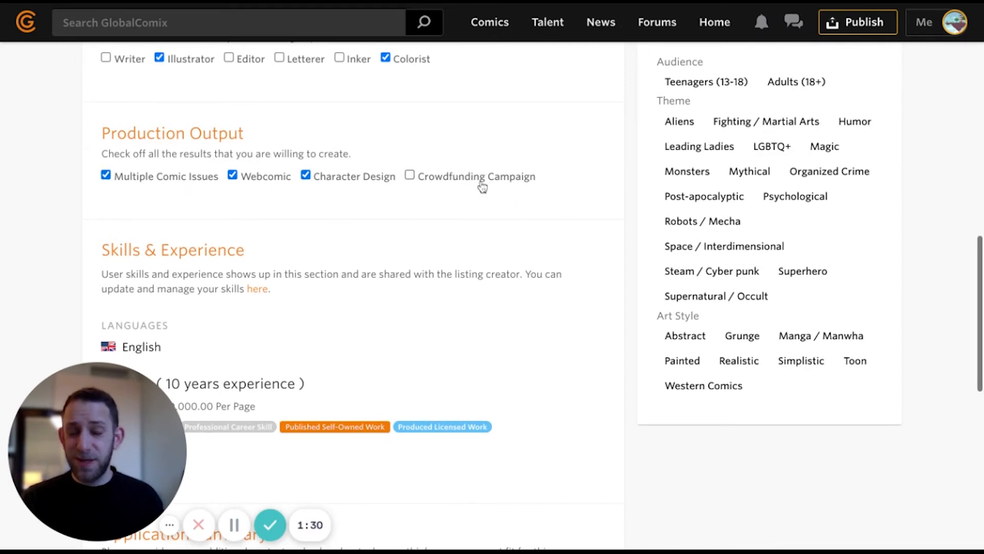
# - Review the Skills & Experience section, briefly highlighting the Page Rates line
pyautogui.scroll(-3, 418, 342)
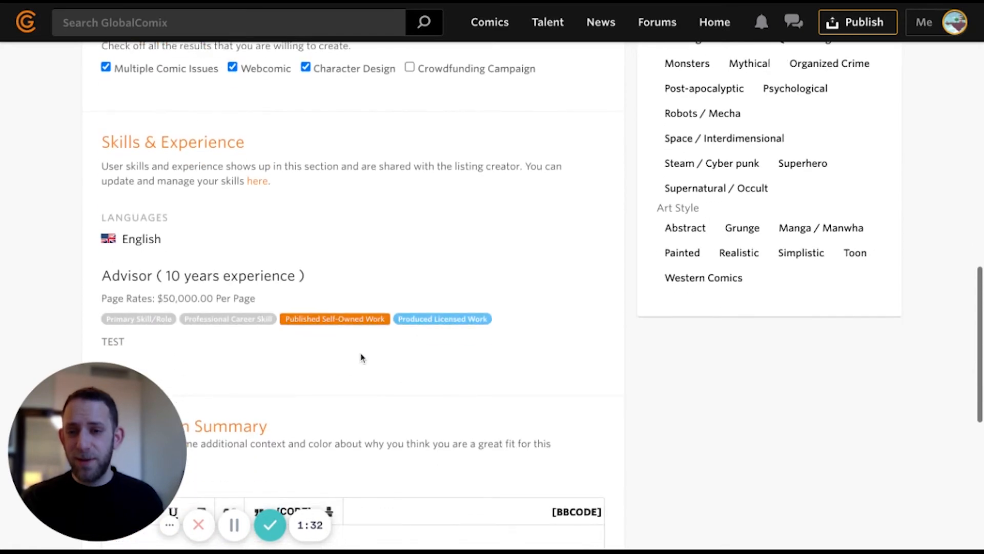
pyautogui.scroll(-1, 360, 356)
pyautogui.moveTo(101, 266); pyautogui.dragTo(306, 267)
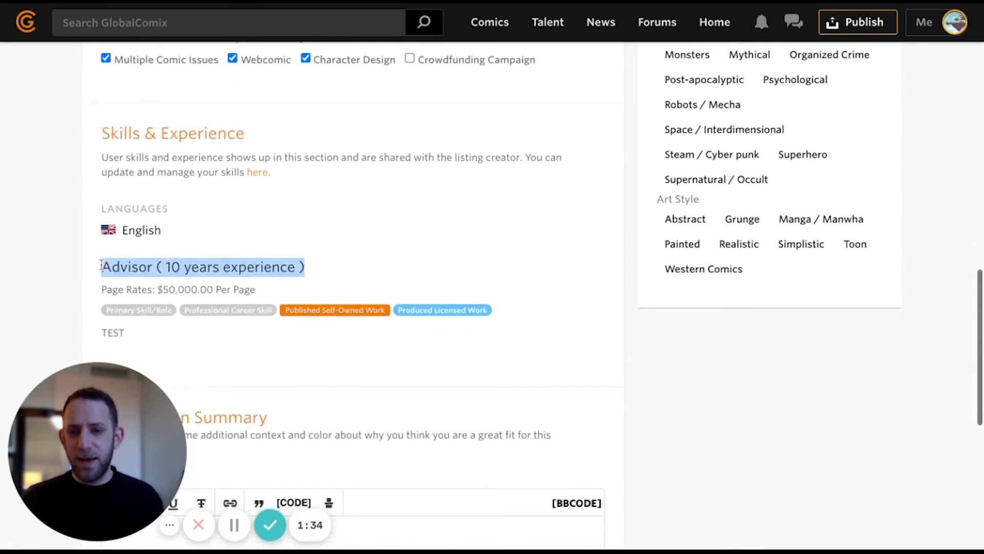
pyautogui.scroll(-1, 383, 268)
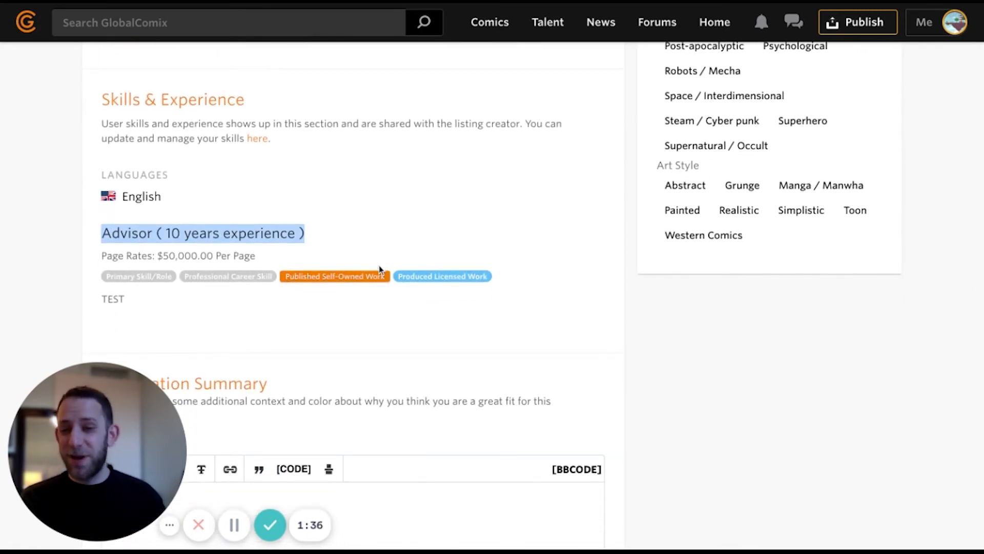
pyautogui.moveTo(200, 256); pyautogui.dragTo(101, 254)
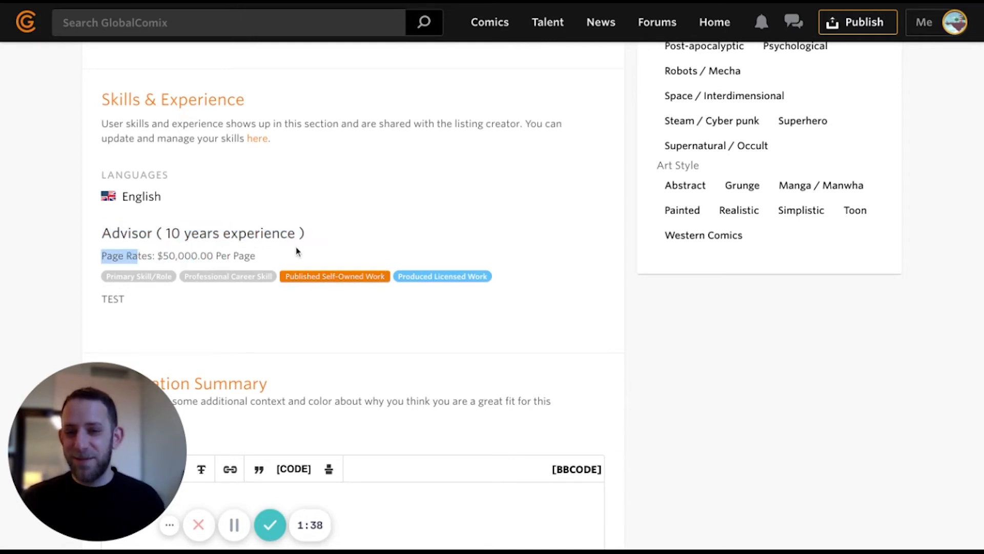
pyautogui.moveTo(287, 258); pyautogui.dragTo(308, 249)
pyautogui.click(121, 256)
pyautogui.click(308, 250)
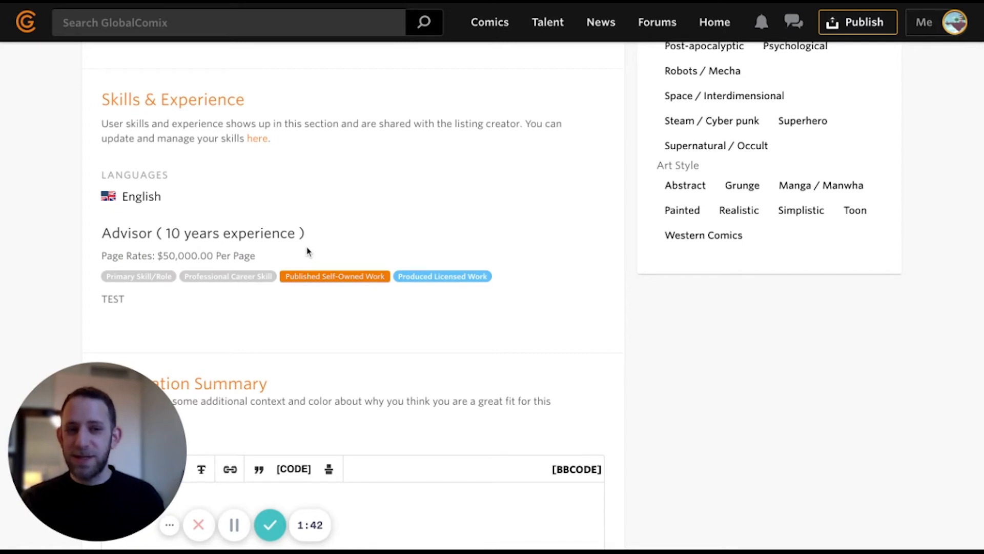
pyautogui.scroll(-1, 307, 251)
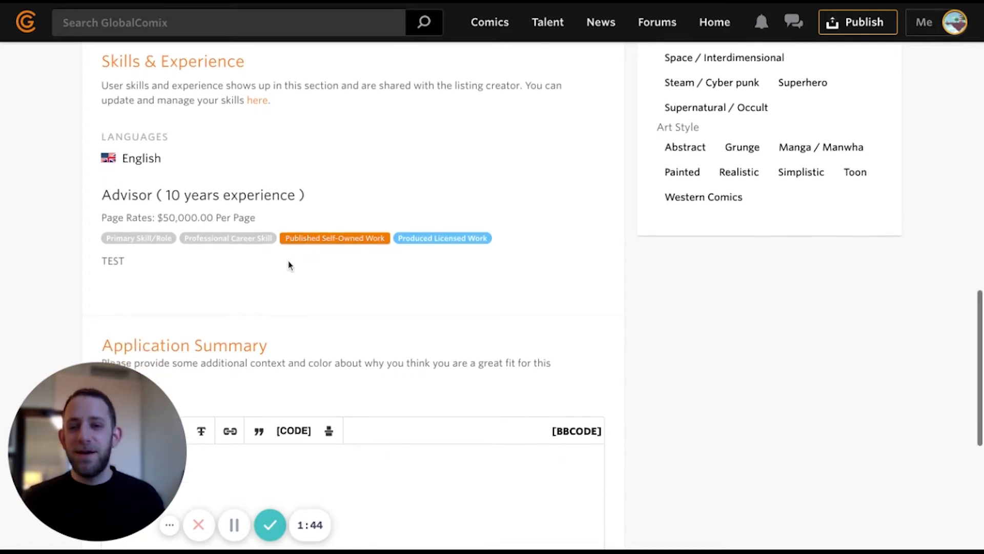
pyautogui.scroll(-5, 288, 261)
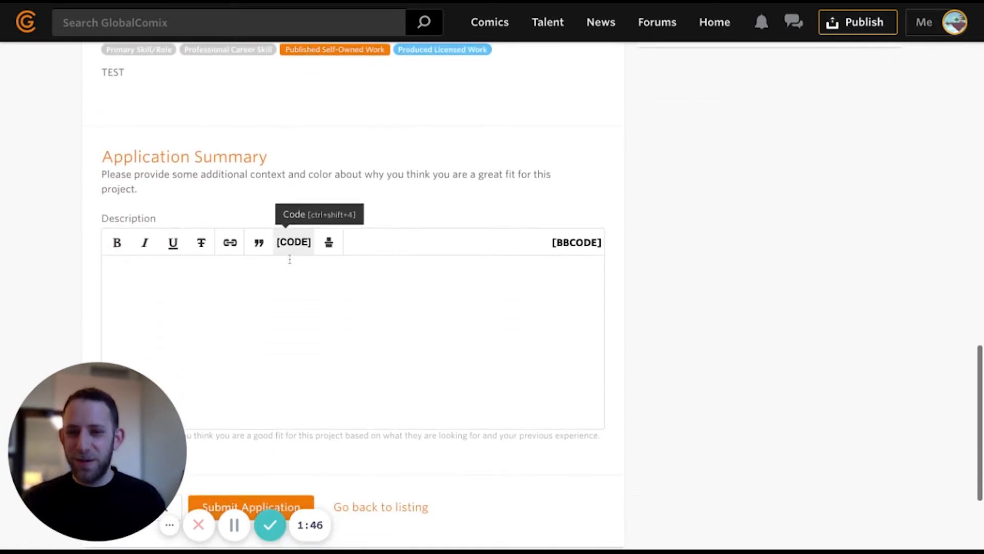
# - Write a summary praising the project, quoting rates XYZ and offering to trade equity/ownership
pyautogui.click(288, 259)
pyautogui.scroll(-2, 288, 258)
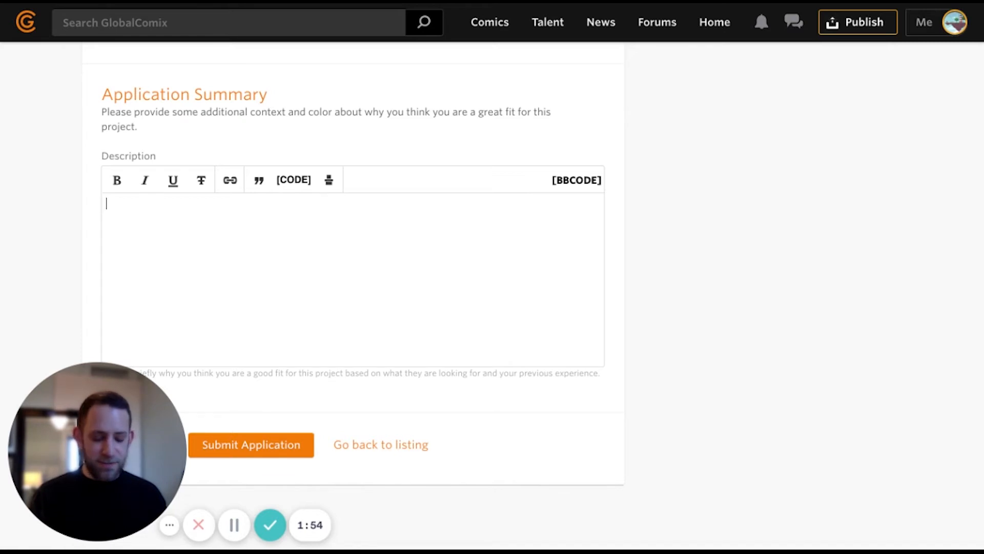
pyautogui.write('I read through y')
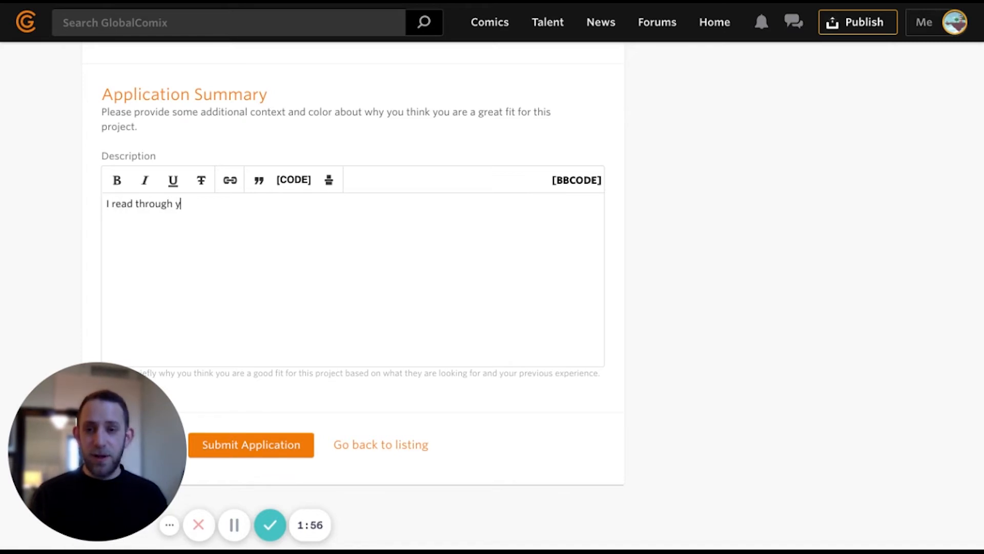
pyautogui.write('our project and it sou')
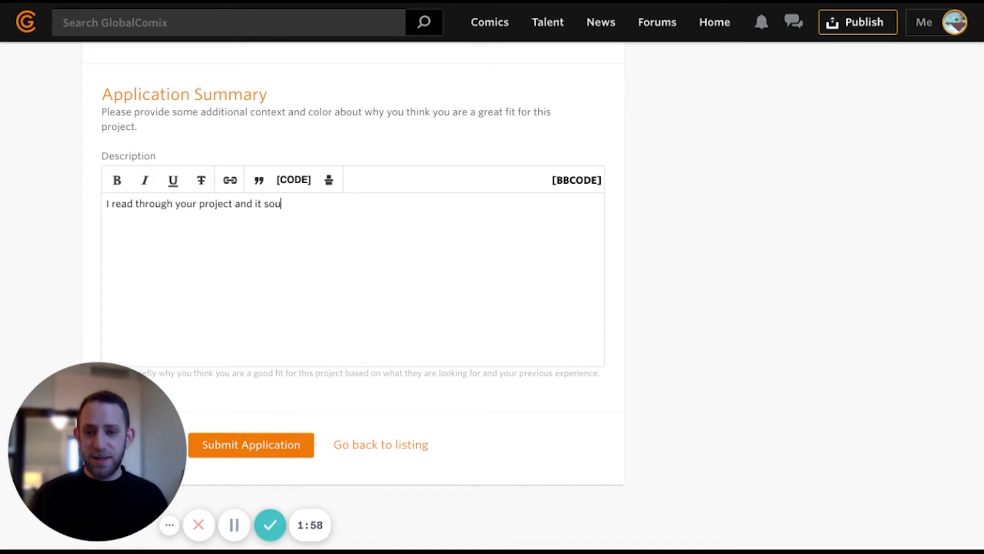
pyautogui.write('nds amaz')
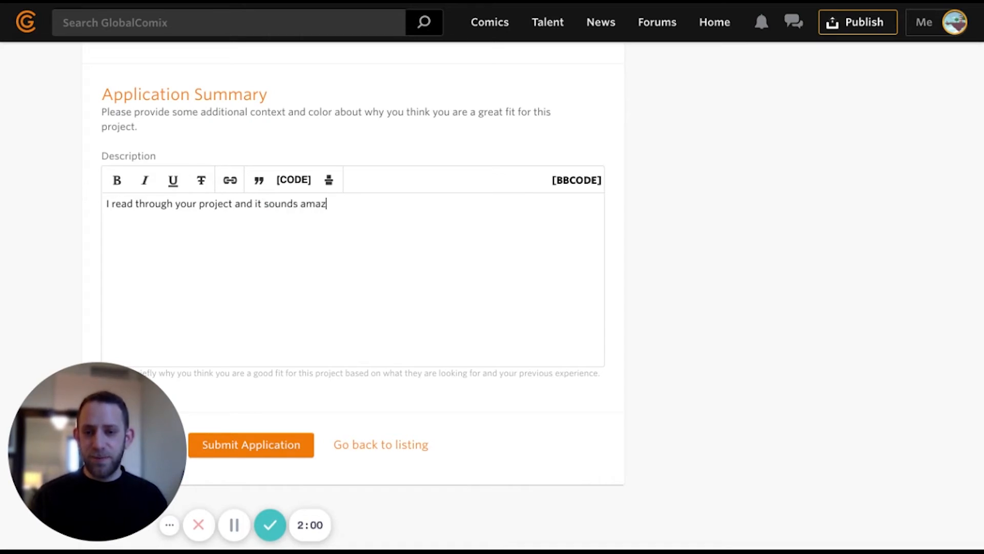
pyautogui.write('ing. I am looking to do...')
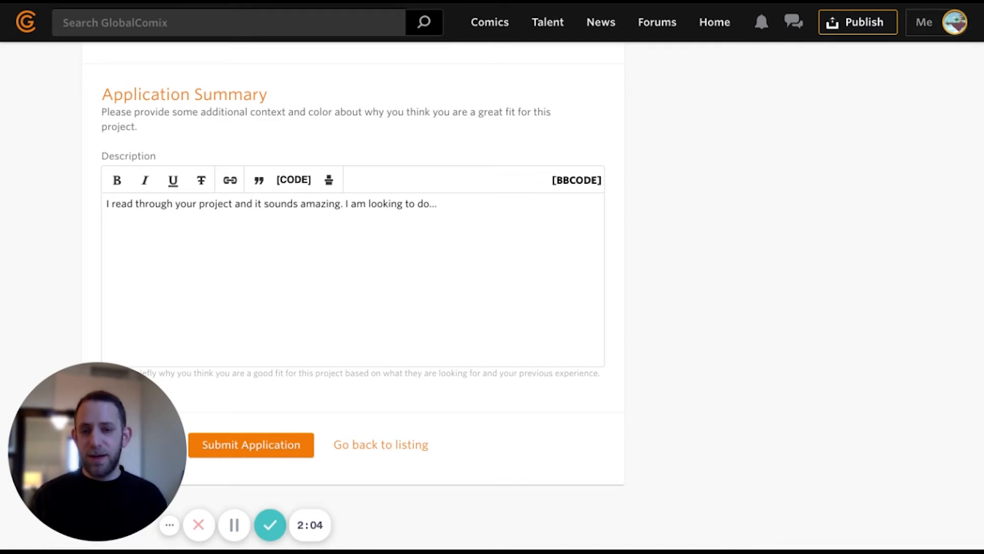
pyautogui.write(' My ratws')
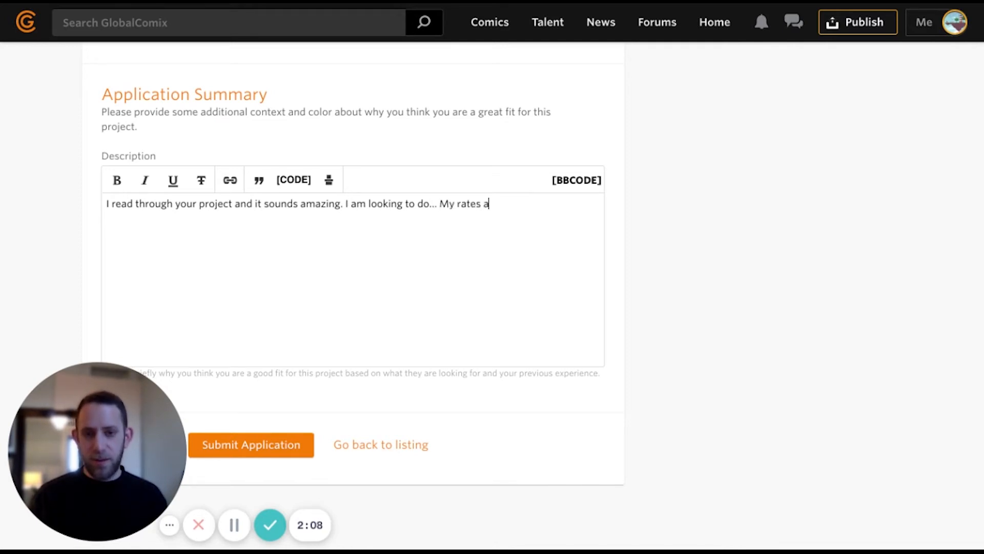
pyautogui.write(' XYZ')
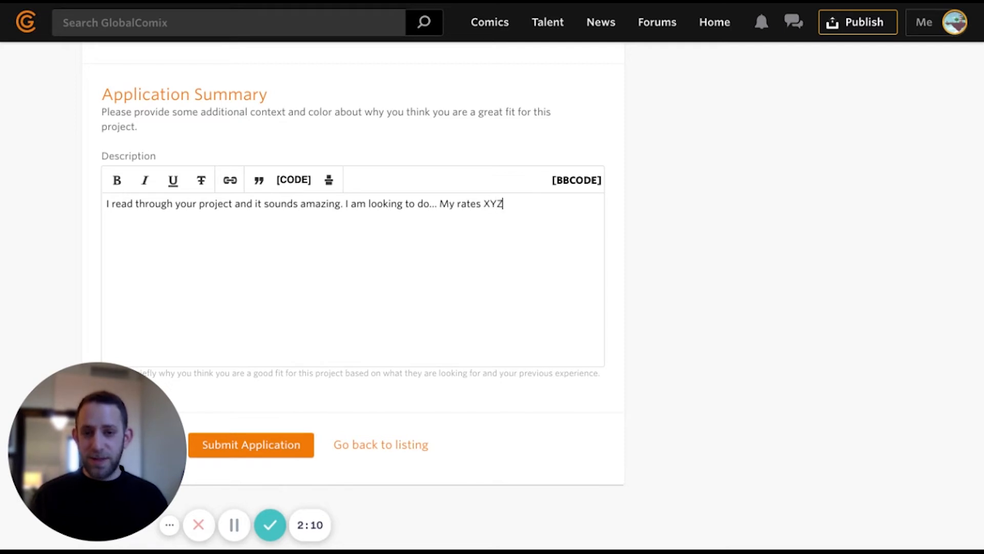
pyautogui.write(' fdor this ty')
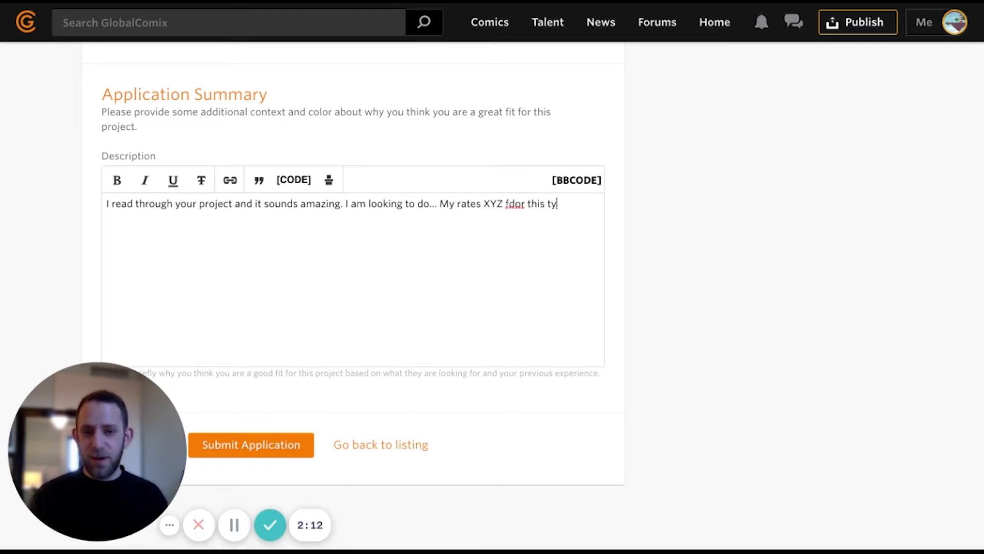
pyautogui.write('ee of work, but I')
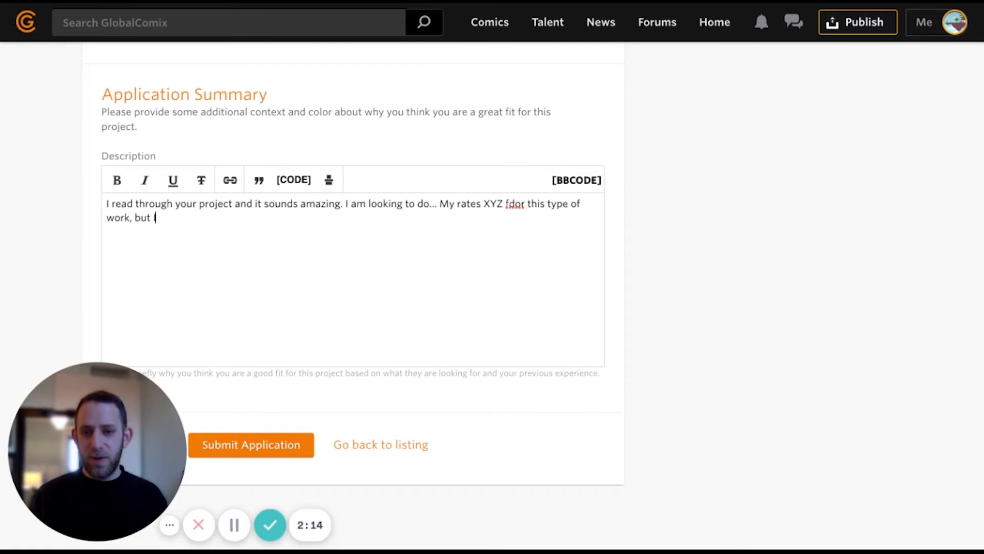
pyautogui.write("'d be willing to t")
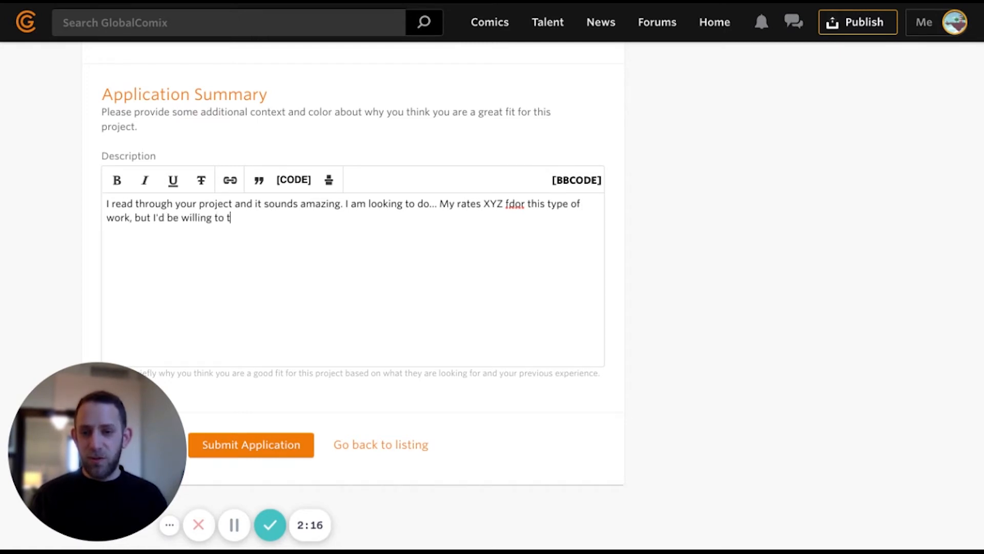
pyautogui.write('rade some equi')
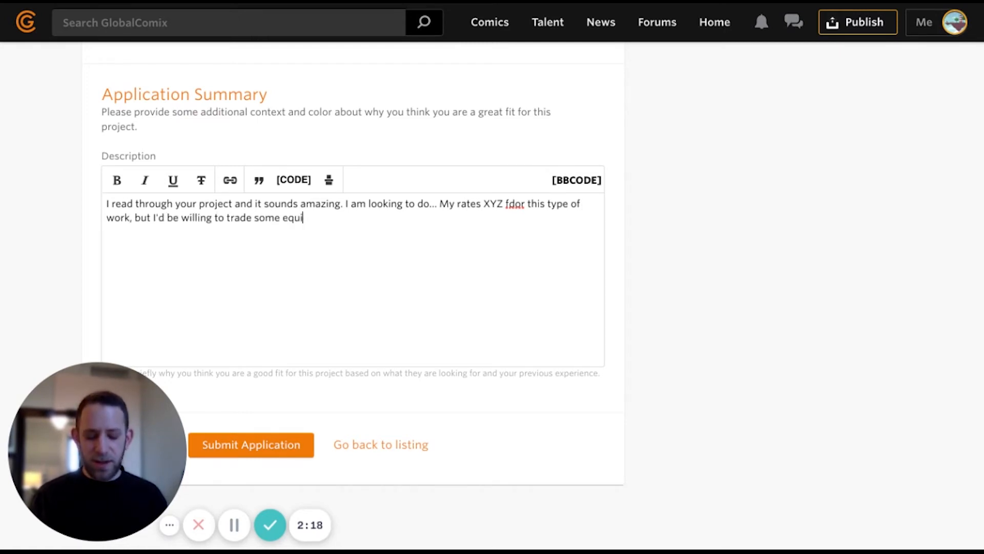
pyautogui.write('ty/ownership..')
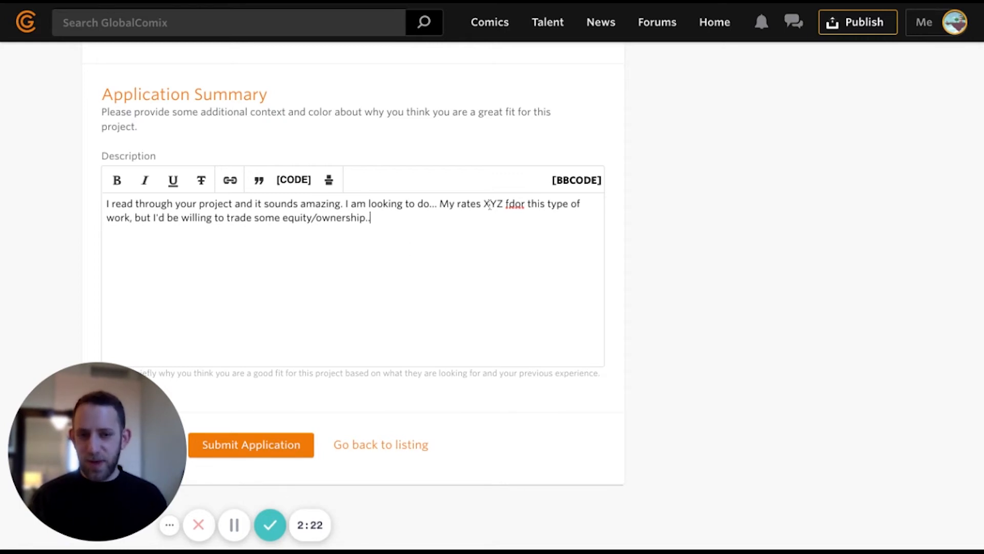
# - Correct 'fdor' to 'for' in the summary and scroll back up the form
pyautogui.moveTo(509, 204); pyautogui.dragTo(515, 215)
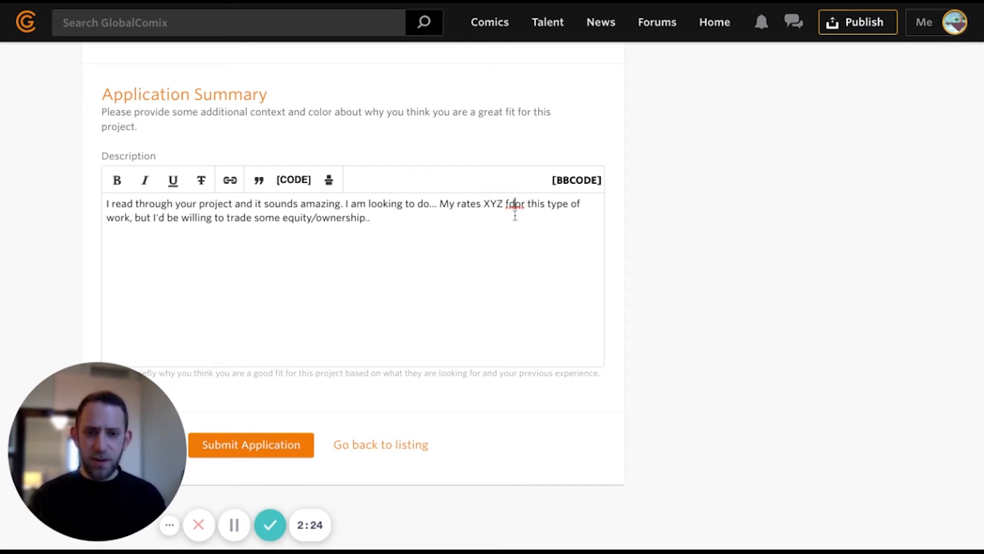
pyautogui.press('BackSpace')
pyautogui.scroll(-2, 872, 282)
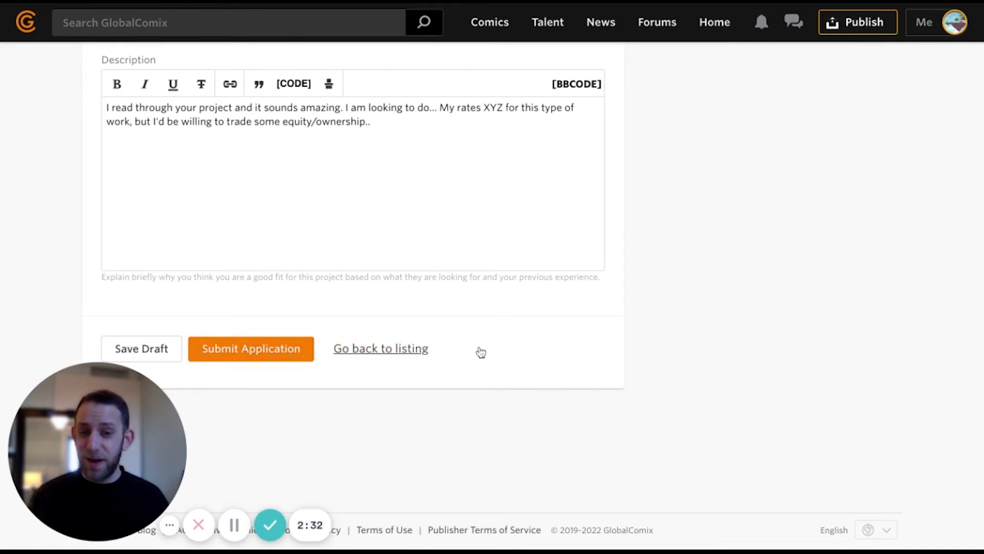
pyautogui.scroll(10, 558, 361)
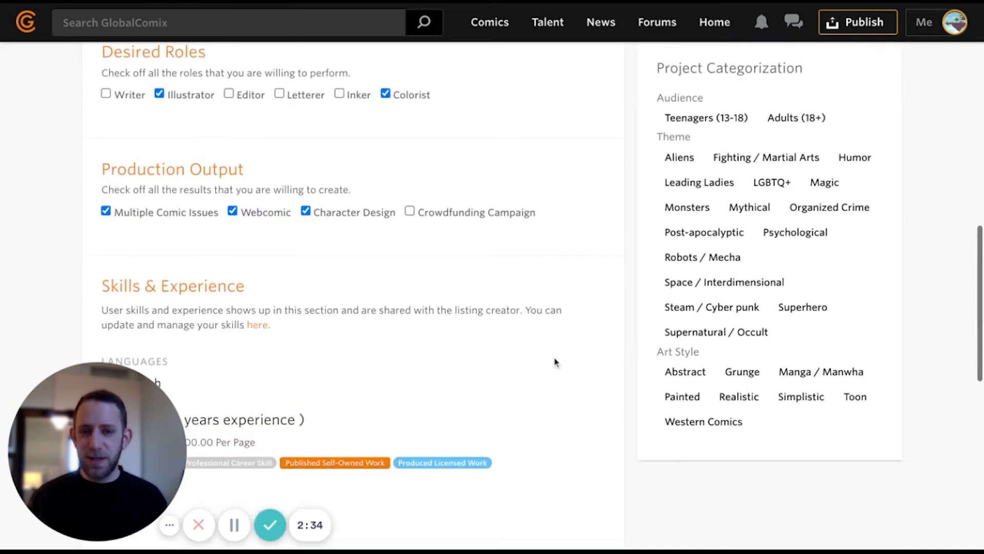
pyautogui.scroll(4, 556, 358)
pyautogui.scroll(-3, 571, 369)
pyautogui.scroll(3, 513, 359)
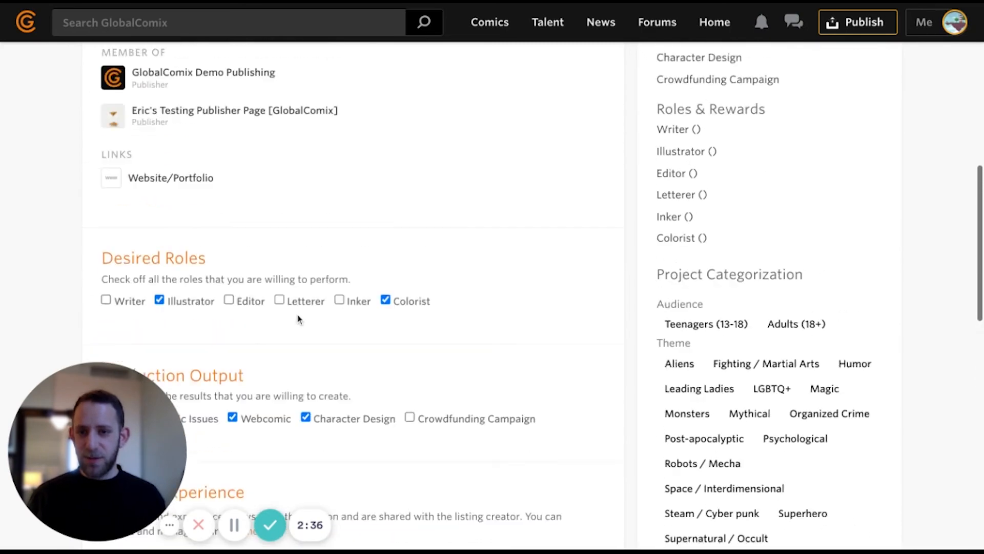
pyautogui.scroll(2, 298, 319)
pyautogui.scroll(4, 221, 240)
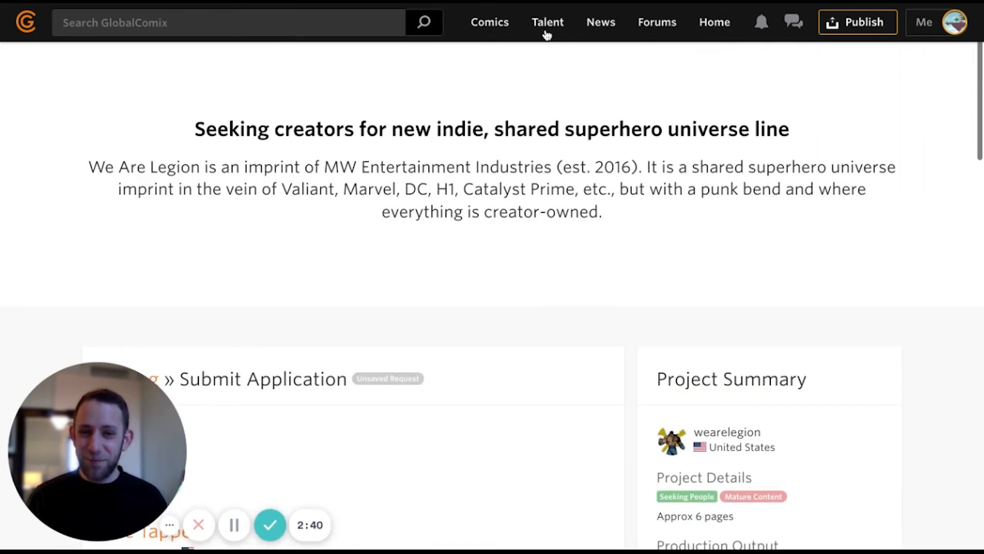
# - Filter Talent to For Hire and open the comic writer, letterist and translator listing
pyautogui.click(545, 31)
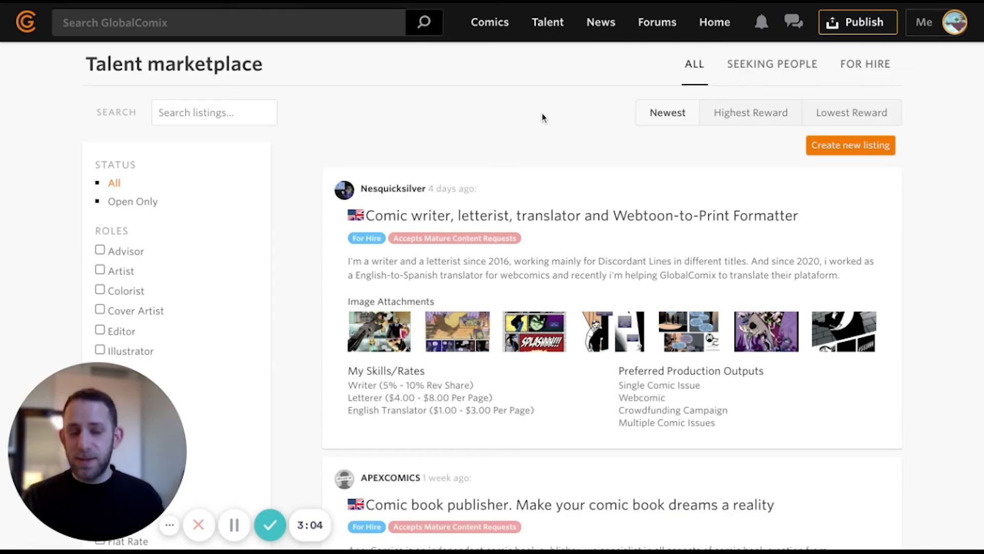
pyautogui.click(871, 71)
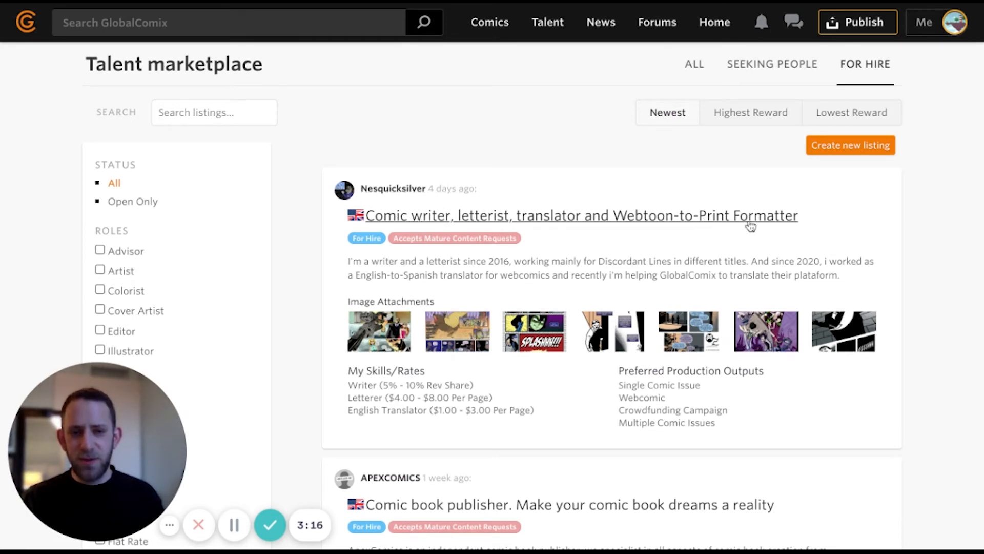
pyautogui.click(619, 219)
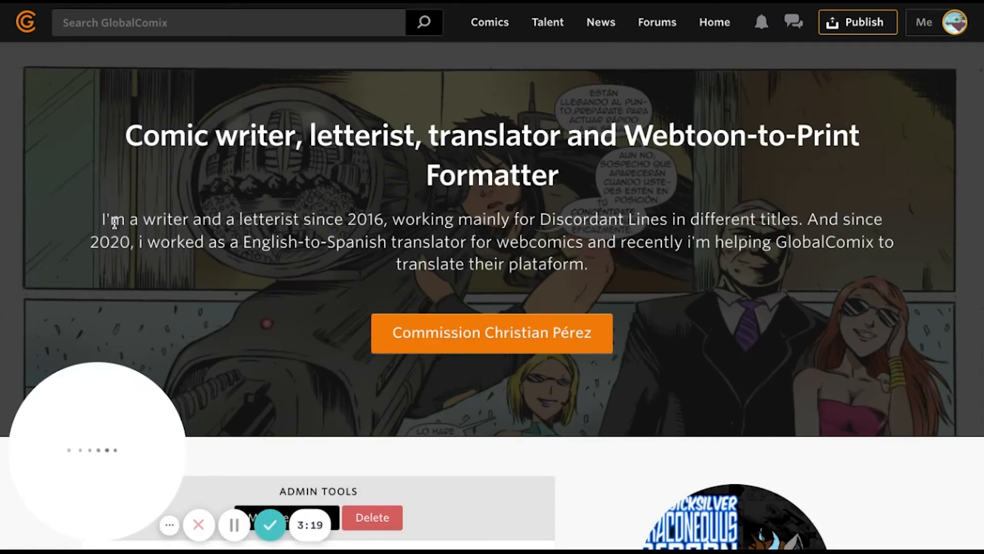
# - Read the creator's bio, skills, rates and description, then start a Commission request
pyautogui.moveTo(111, 221); pyautogui.dragTo(730, 269)
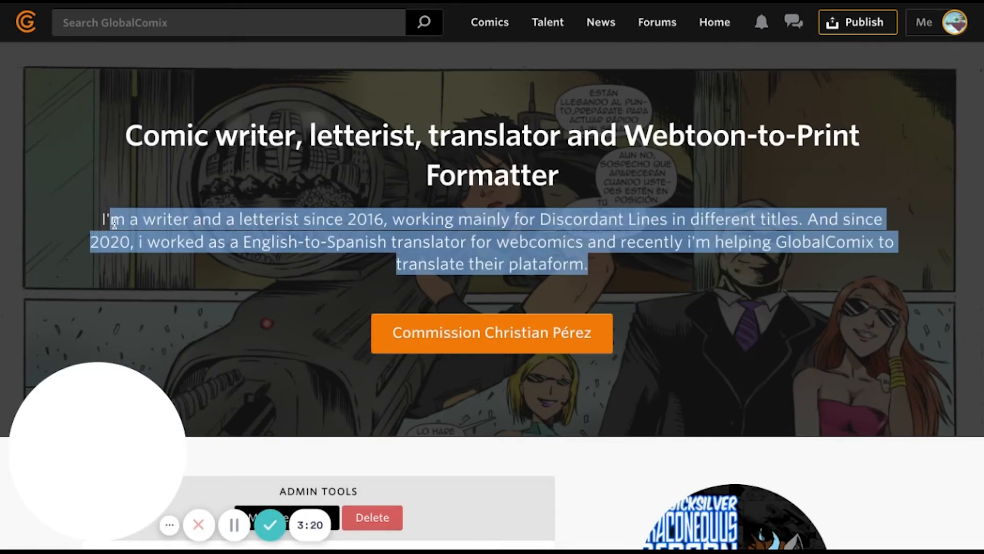
pyautogui.scroll(-5, 656, 273)
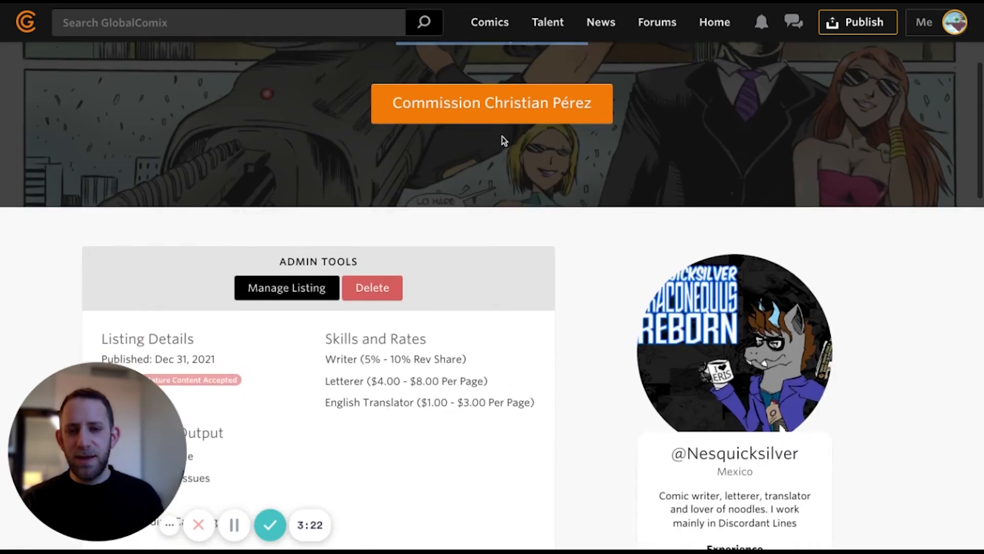
pyautogui.scroll(-3, 563, 306)
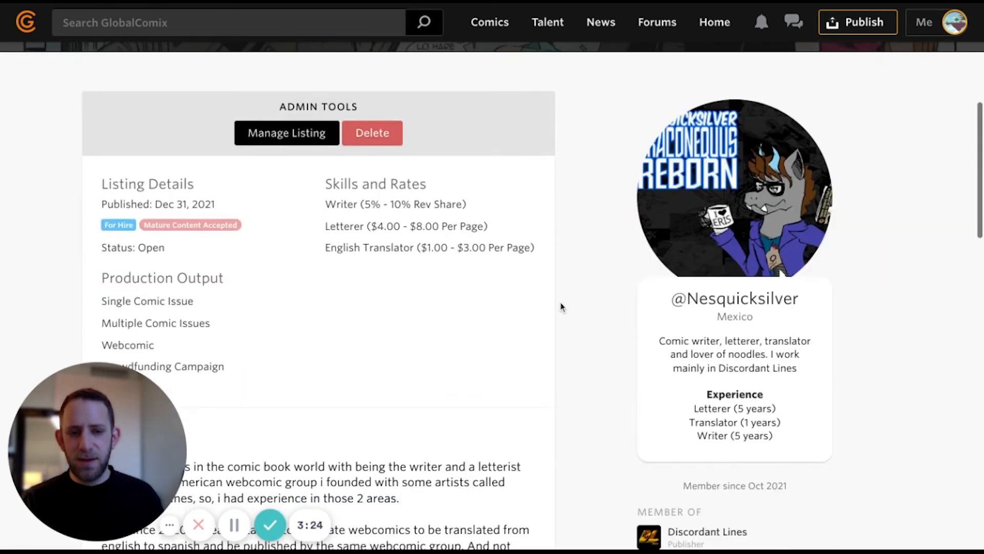
pyautogui.scroll(-1, 458, 308)
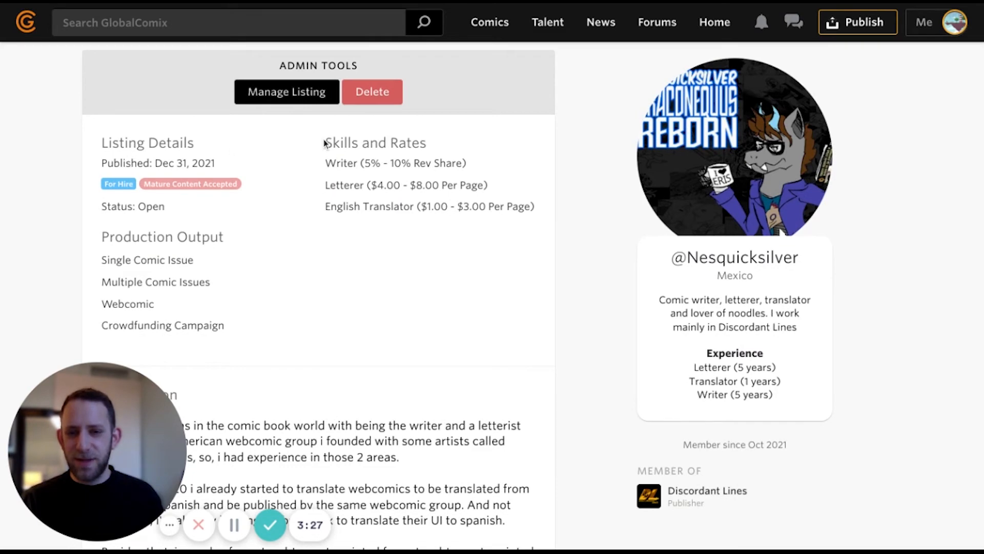
pyautogui.moveTo(324, 143); pyautogui.dragTo(534, 207)
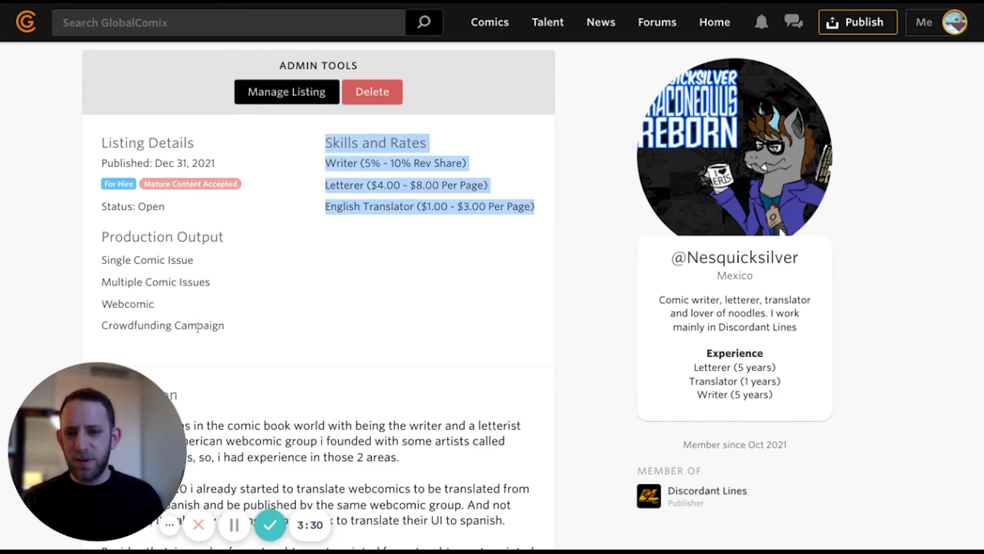
pyautogui.moveTo(204, 324); pyautogui.dragTo(114, 236)
pyautogui.scroll(-1, 213, 321)
pyautogui.scroll(-5, 213, 321)
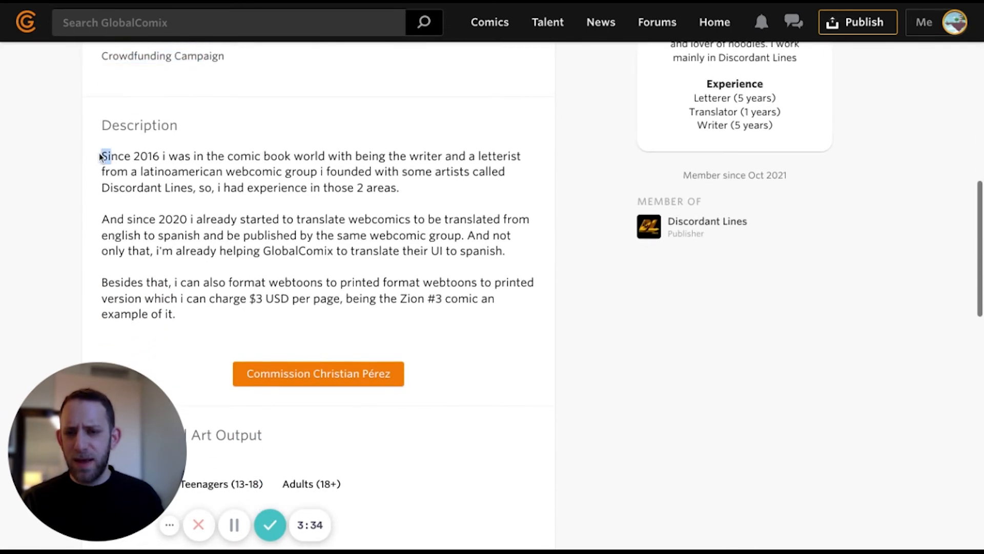
pyautogui.moveTo(99, 153); pyautogui.dragTo(176, 314)
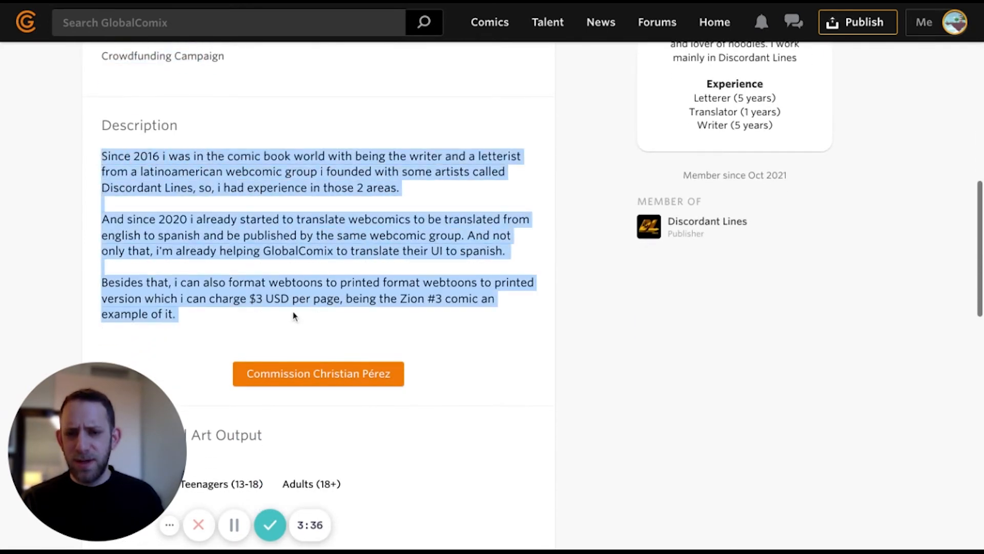
pyautogui.scroll(-2, 294, 315)
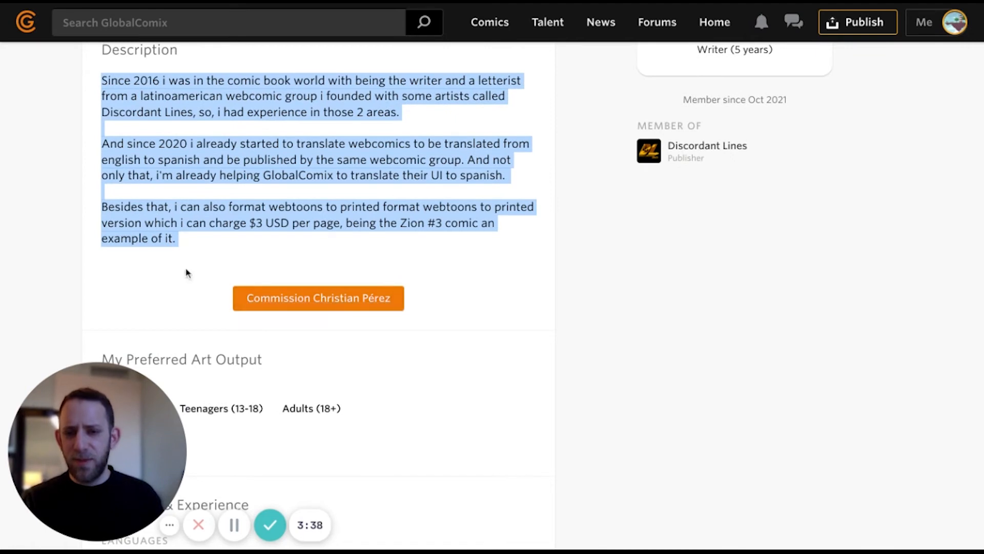
pyautogui.click(326, 308)
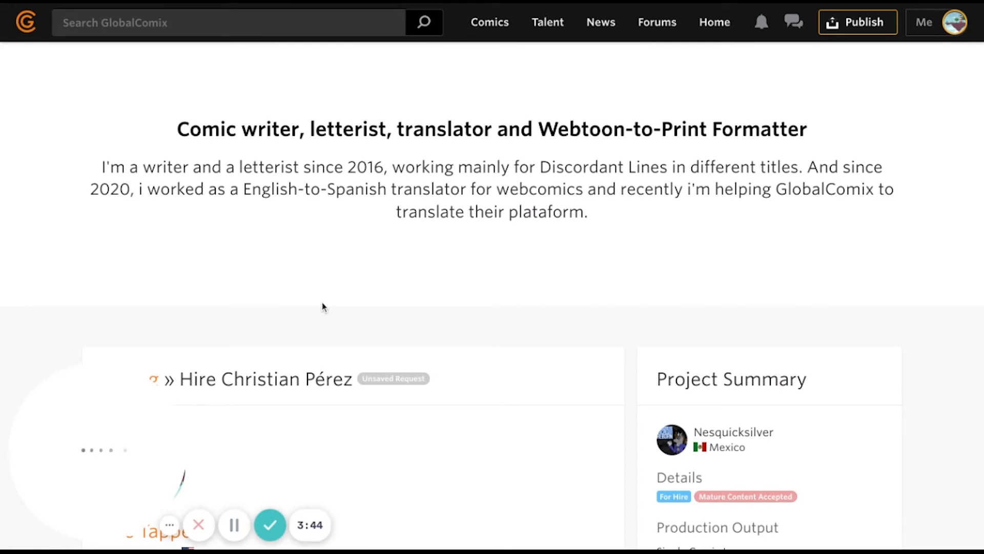
# - Select Letterer and Translator as the desired roles
pyautogui.scroll(-6, 323, 306)
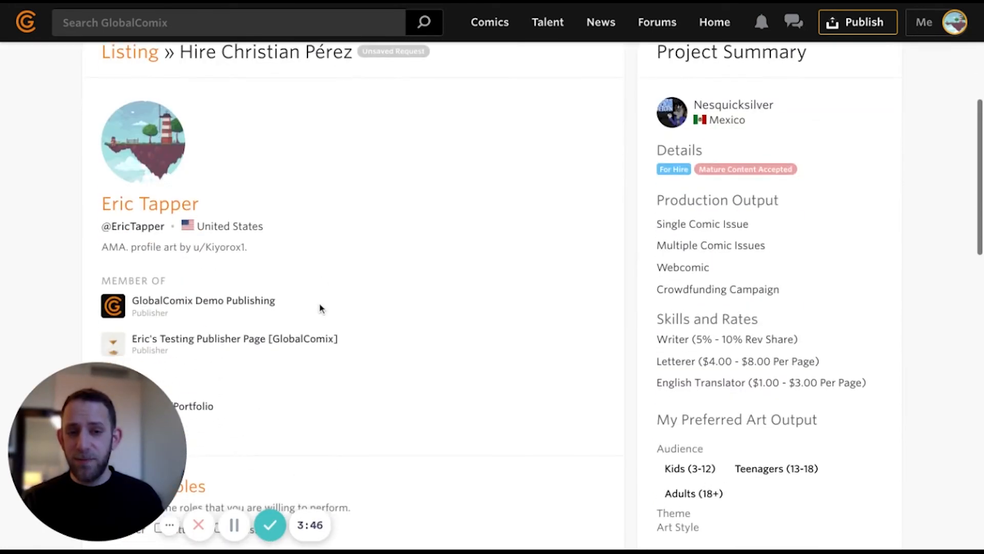
pyautogui.scroll(-3, 320, 307)
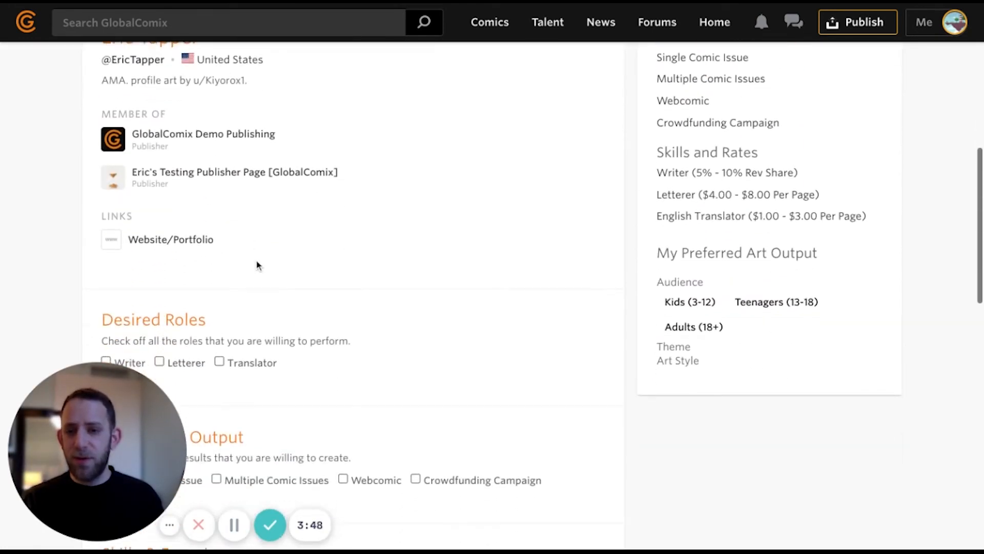
pyautogui.scroll(-3, 257, 265)
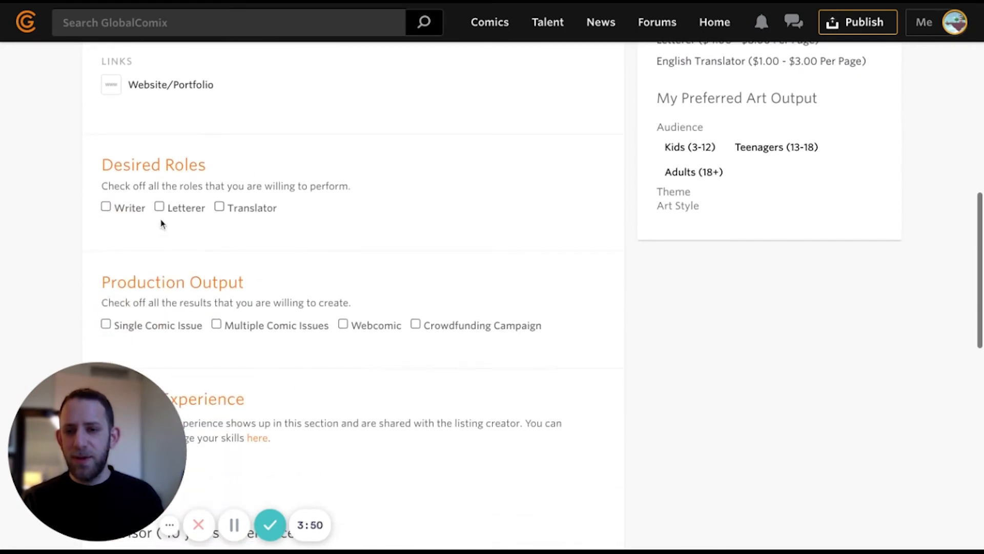
pyautogui.moveTo(109, 166); pyautogui.dragTo(206, 167)
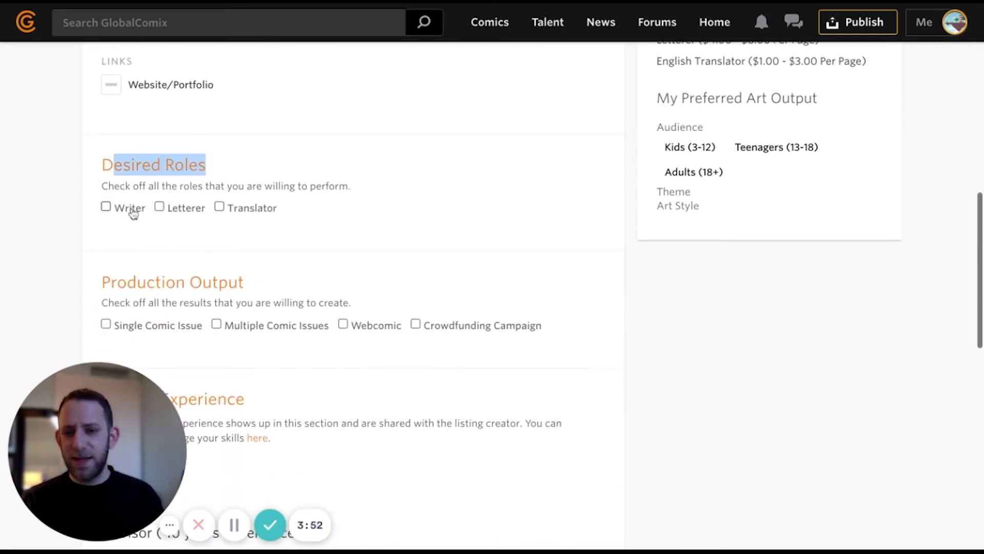
pyautogui.click(185, 211)
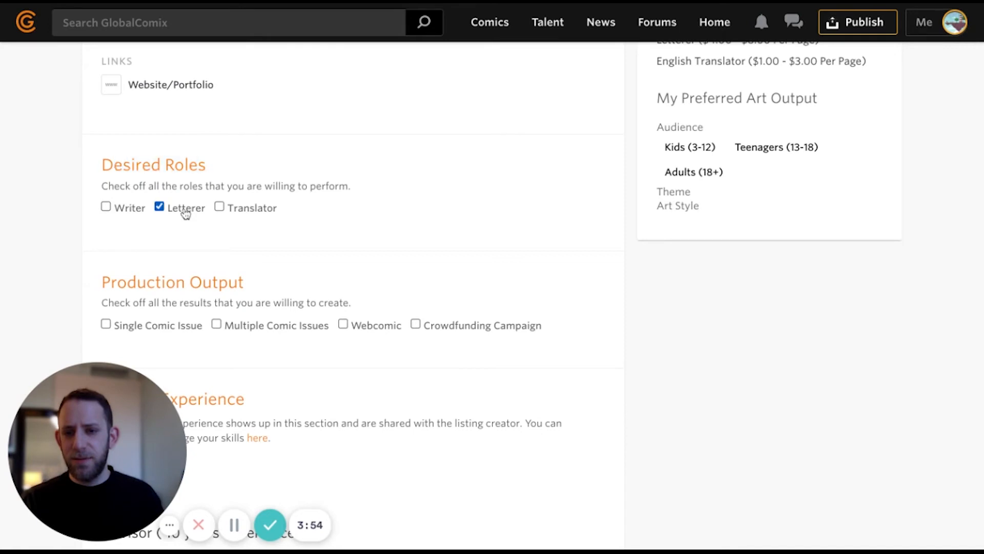
pyautogui.click(235, 213)
# - Tick Single Comic Issue, Multiple Comic Issues, Webcomic and Crowdfunding Campaign as outputs
pyautogui.scroll(-2, 290, 254)
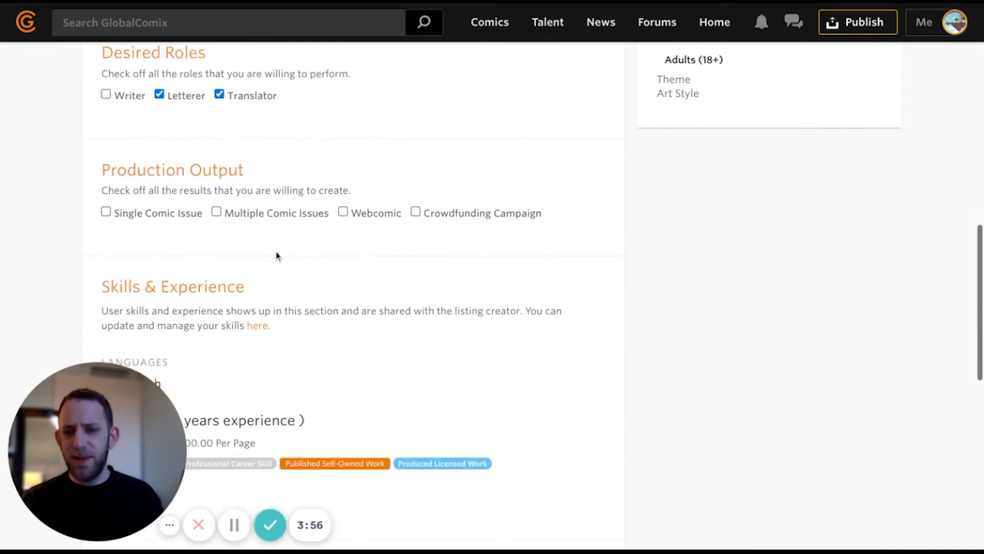
pyautogui.click(148, 218)
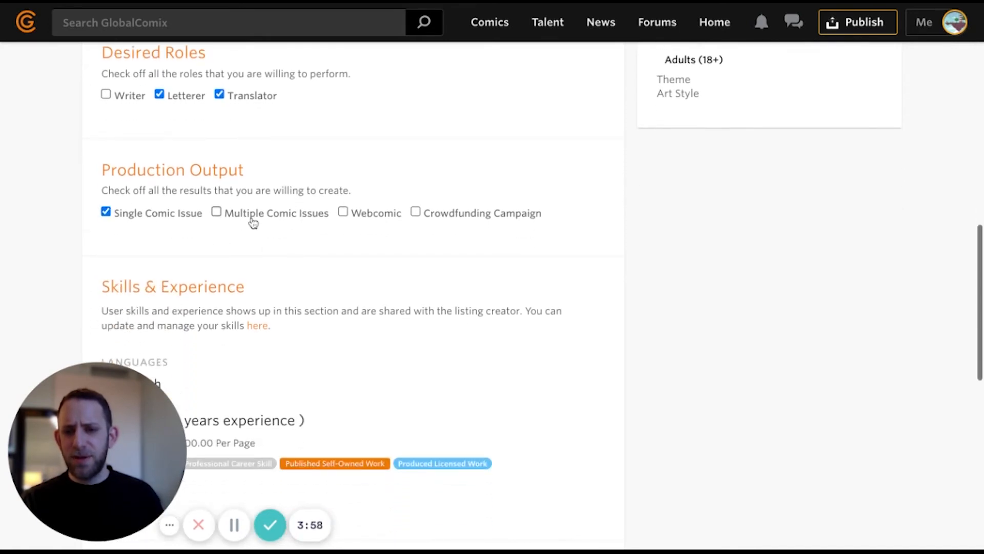
pyautogui.click(324, 218)
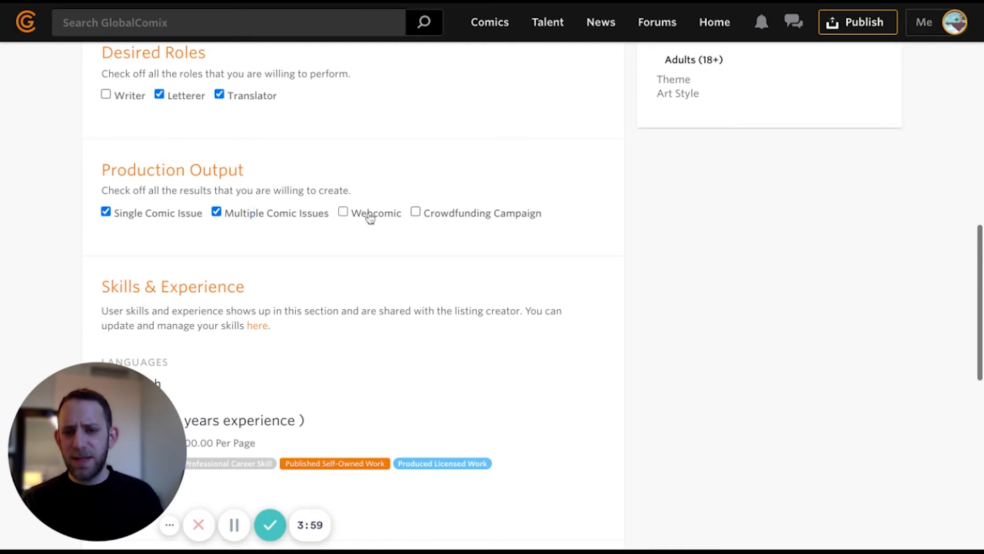
pyautogui.click(369, 218)
pyautogui.click(428, 218)
# - Place the cursor in the Application Summary Description box
pyautogui.scroll(-2, 367, 242)
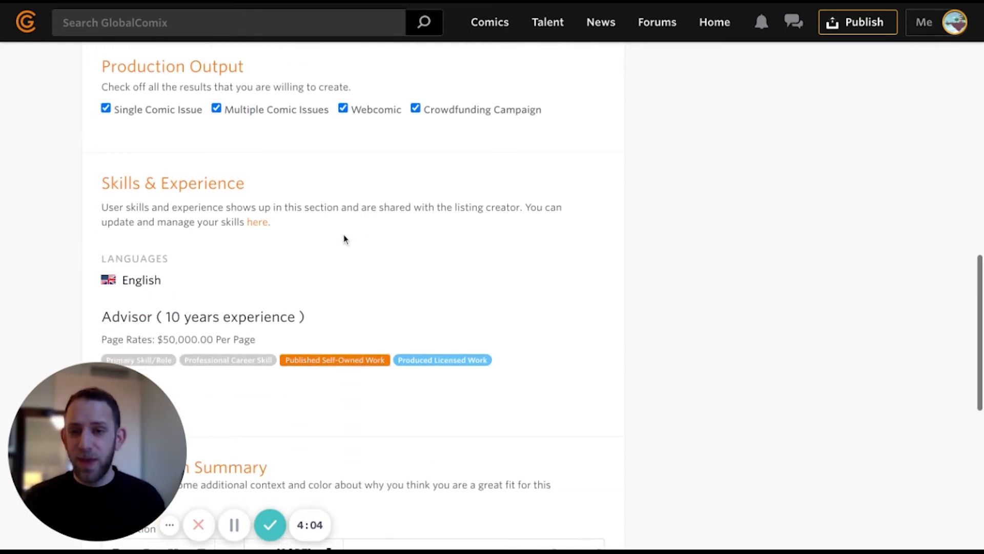
pyautogui.scroll(-1, 344, 238)
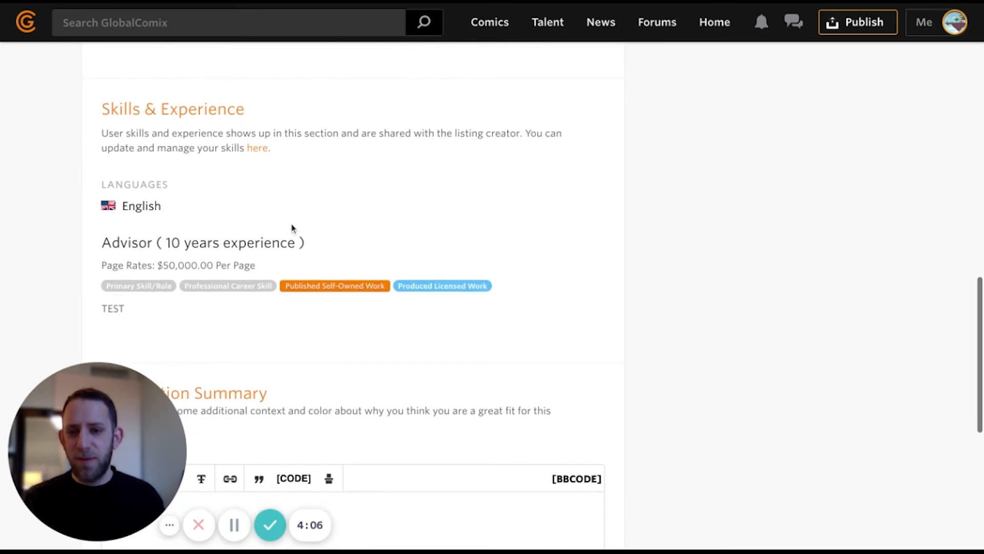
pyautogui.scroll(-3, 268, 290)
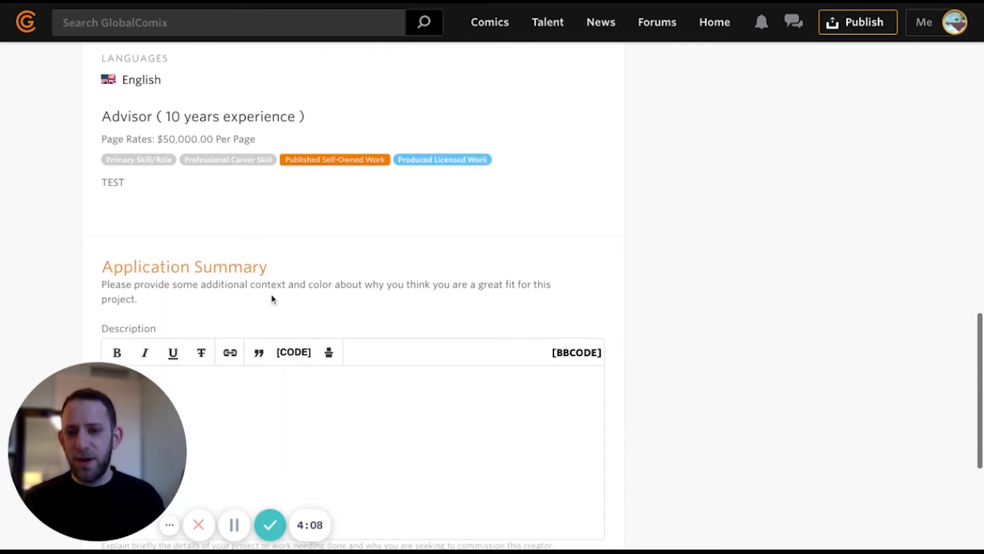
pyautogui.scroll(-1, 269, 293)
pyautogui.click(267, 290)
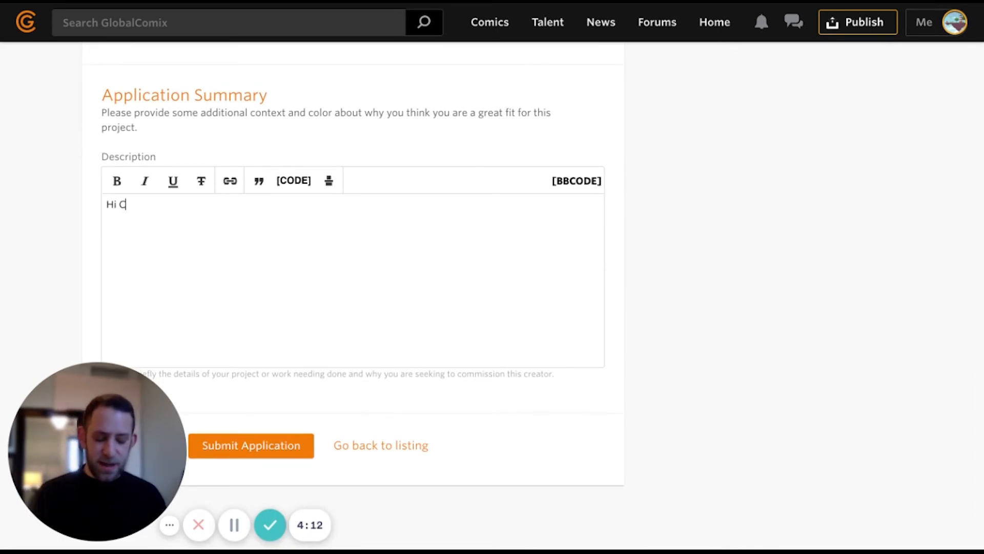
# - Write a message proposing a sample 10-page comic translated into Spanish, asking about rates, fixing 'reates'
pyautogui.write('Hi Chr')
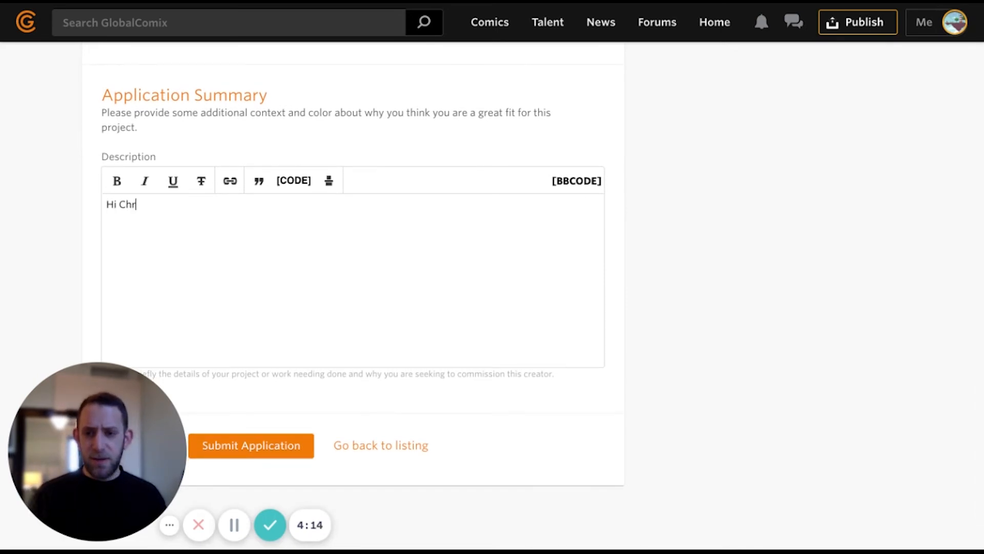
pyautogui.write('isti')
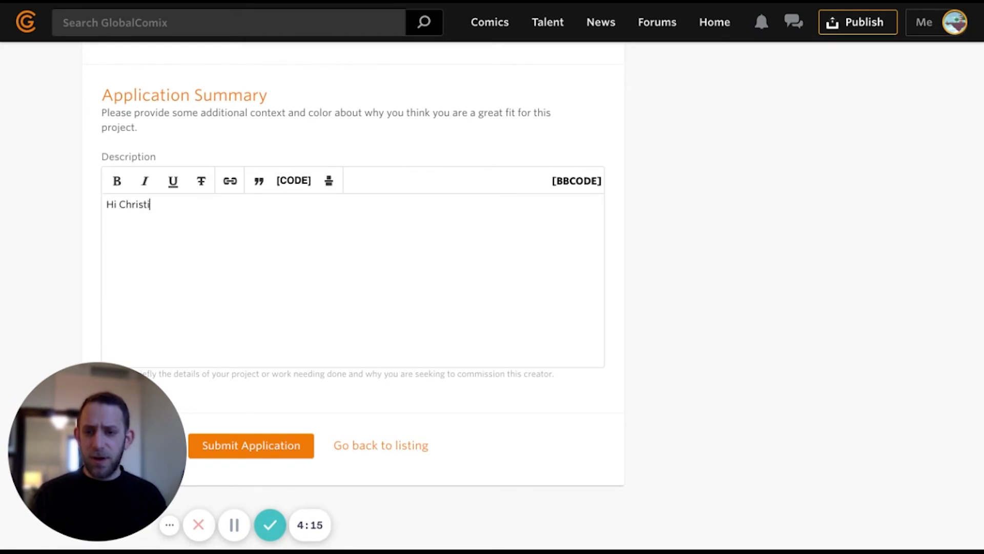
pyautogui.write('an, I really like your work and would love to ')
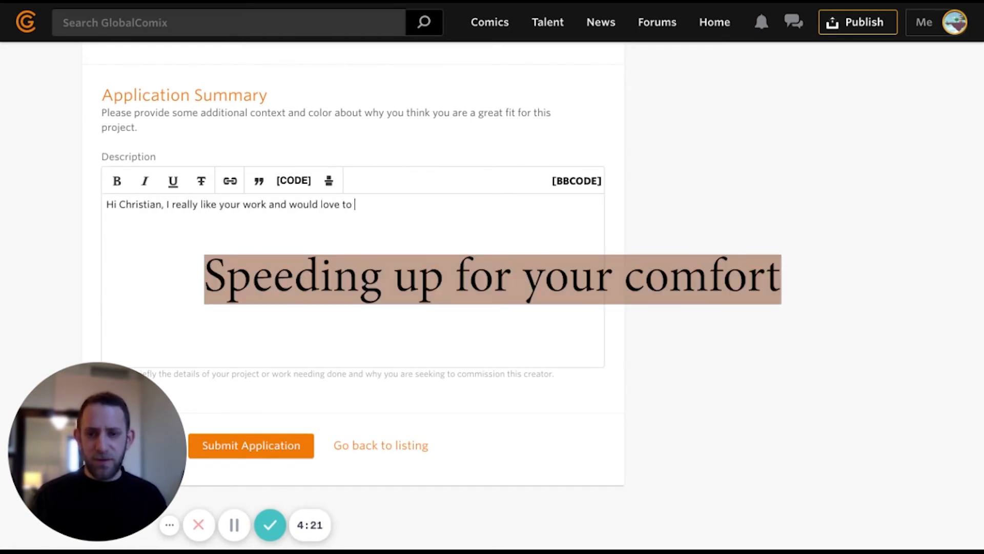
pyautogui.write('try a sample 10 page comic with y')
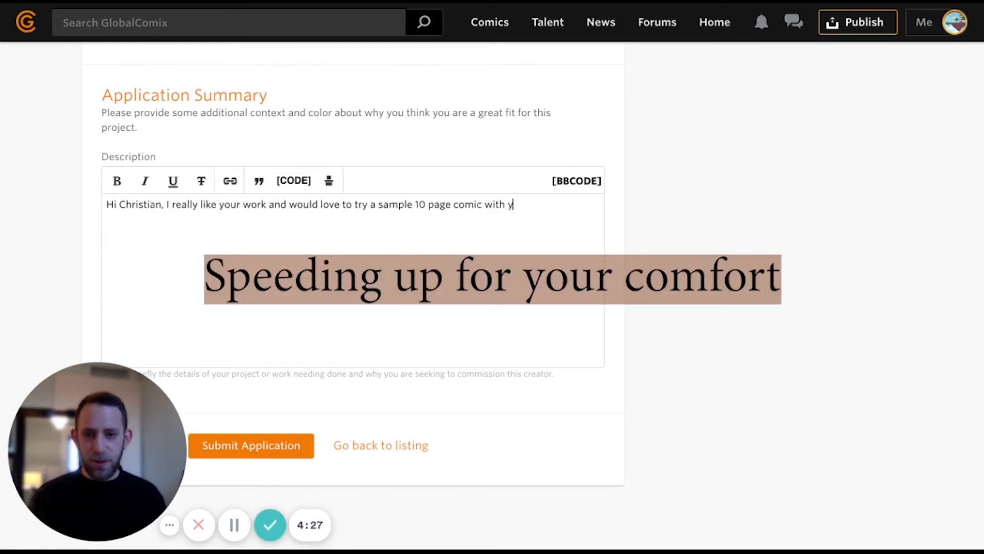
pyautogui.write('ou both lettering and translating')
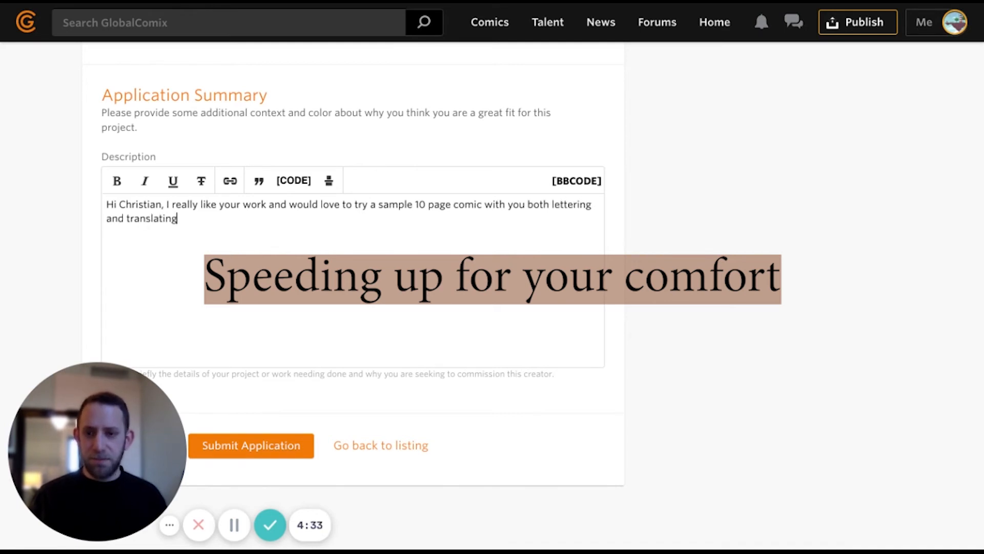
pyautogui.write(' into Spanish. I have the pages ready to send, let me know if your reates are nego')
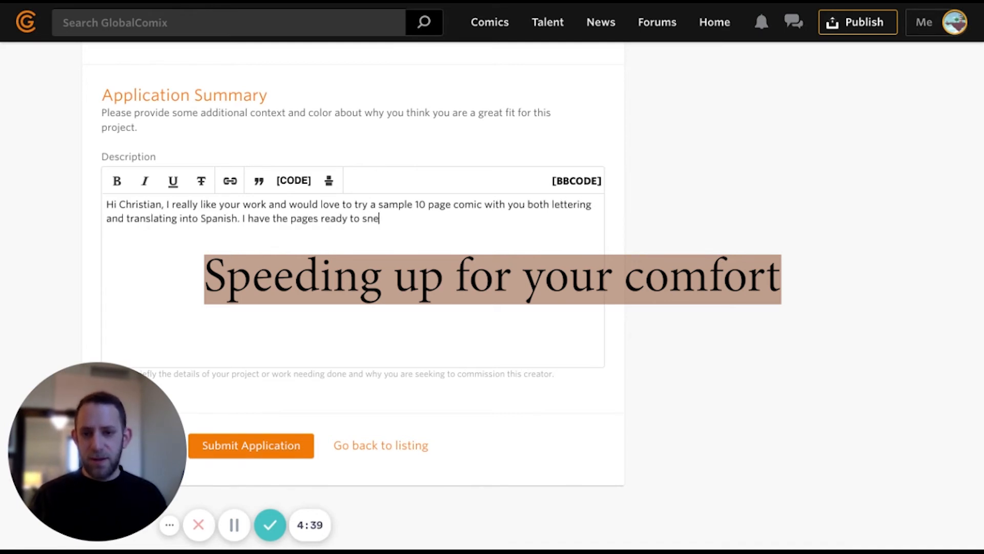
pyautogui.write('tiable.')
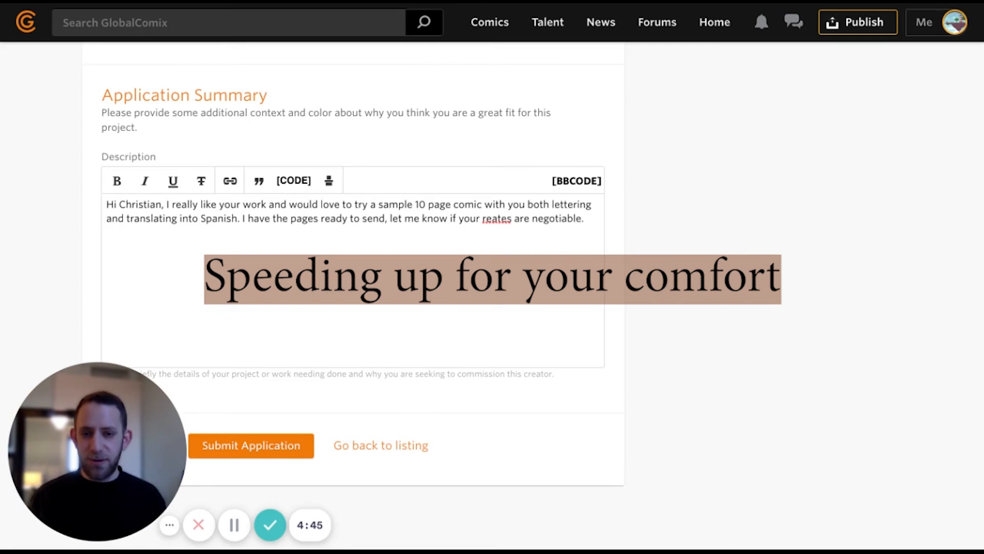
pyautogui.click(491, 216)
pyautogui.press('BackSpace')
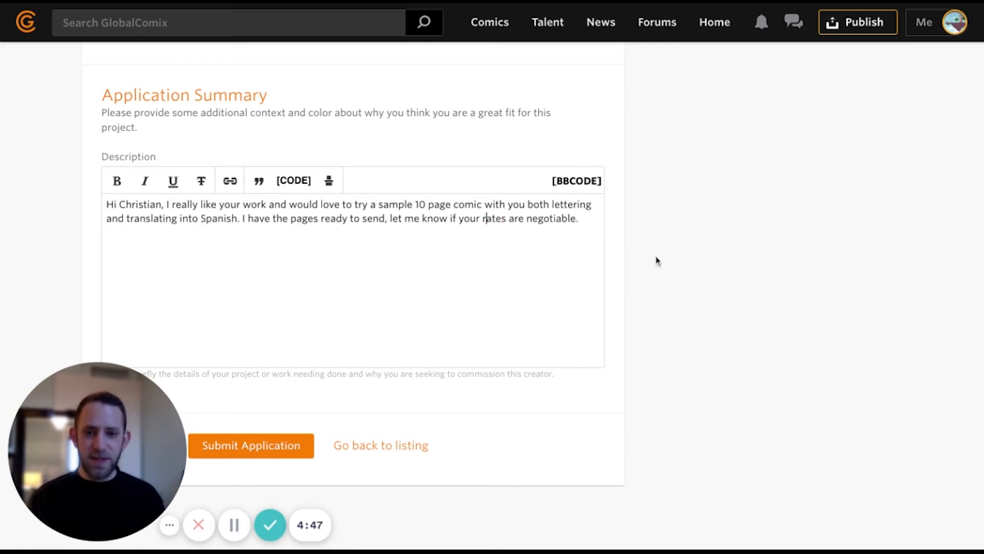
pyautogui.scroll(-2, 770, 311)
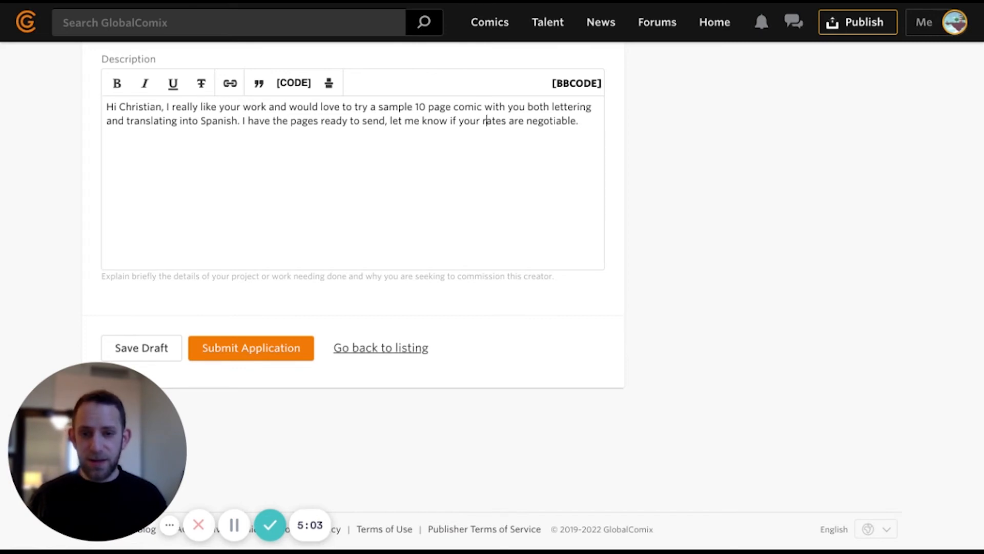
pyautogui.scroll(1, 482, 123)
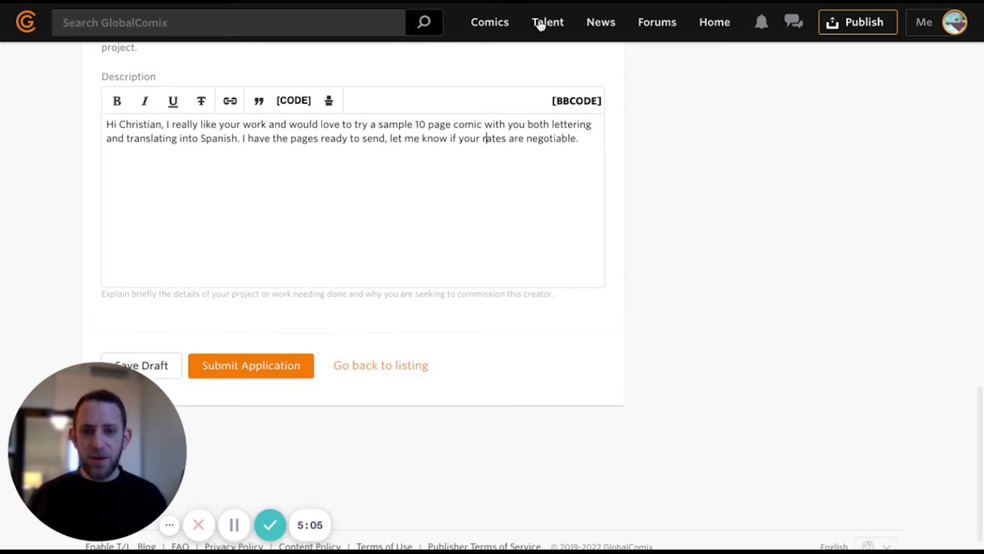
pyautogui.click(924, 25)
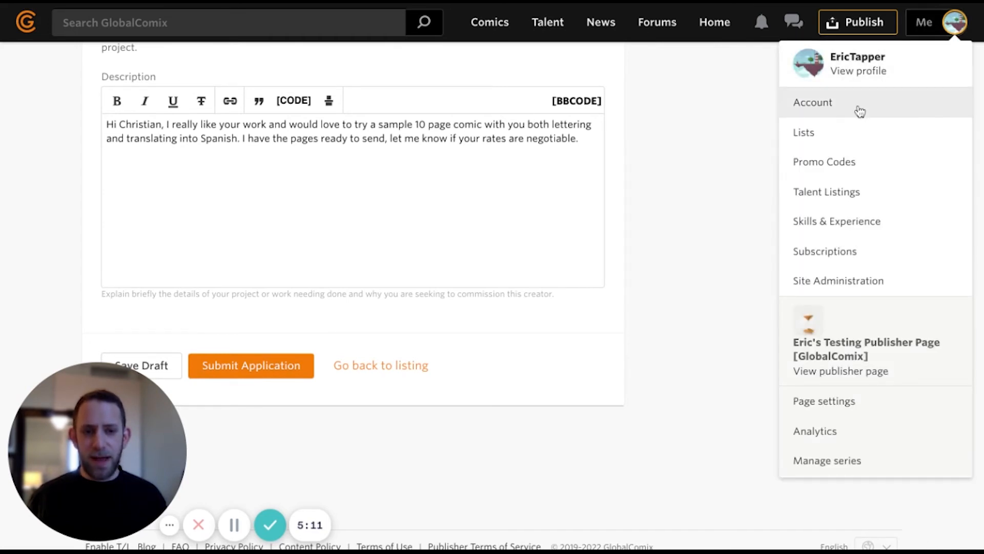
# - Open the superhero-comics listing's dashboard from the Talent Listings page
pyautogui.click(857, 199)
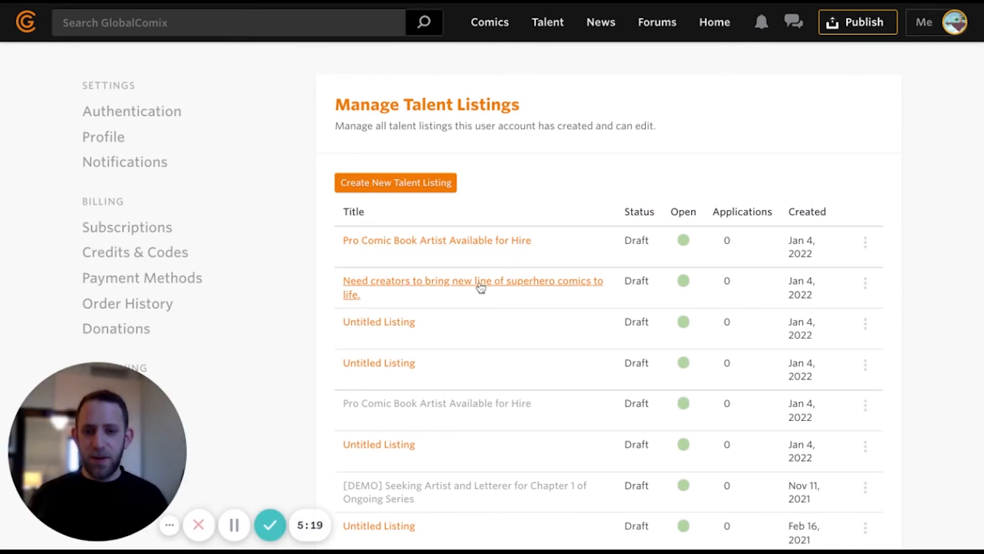
pyautogui.click(569, 290)
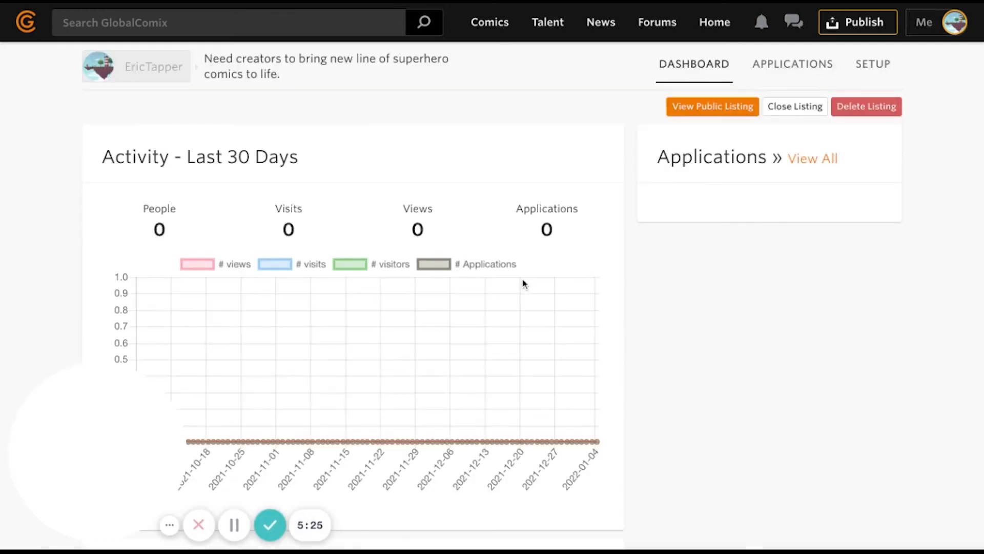
# - View the superhero listing's public page, still marked as an unpublished draft
pyautogui.scroll(-4, 527, 279)
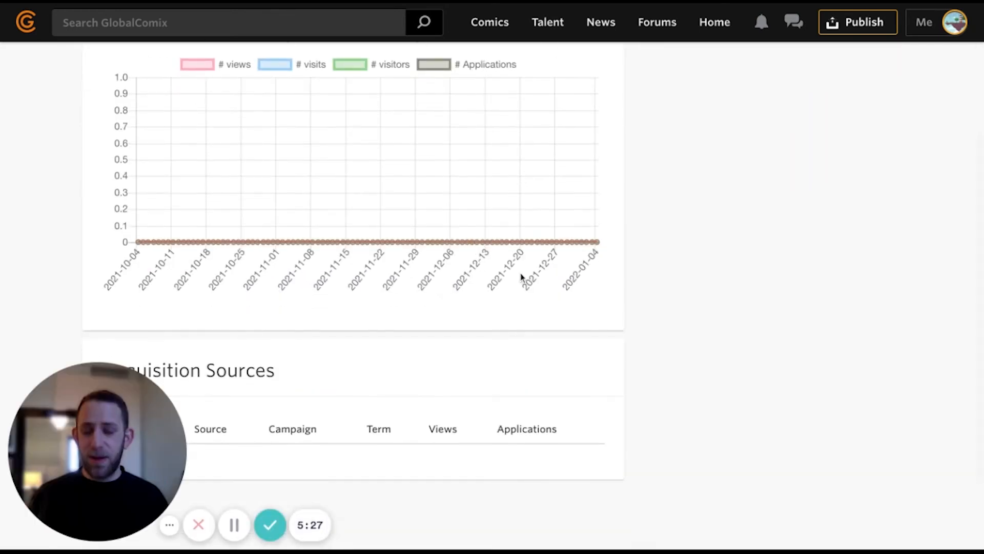
pyautogui.scroll(4, 526, 280)
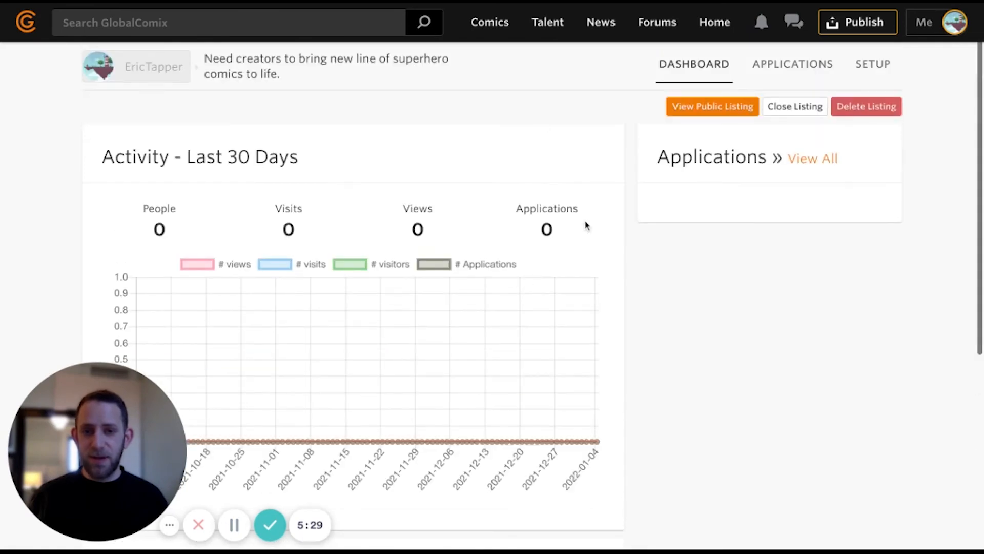
pyautogui.click(720, 109)
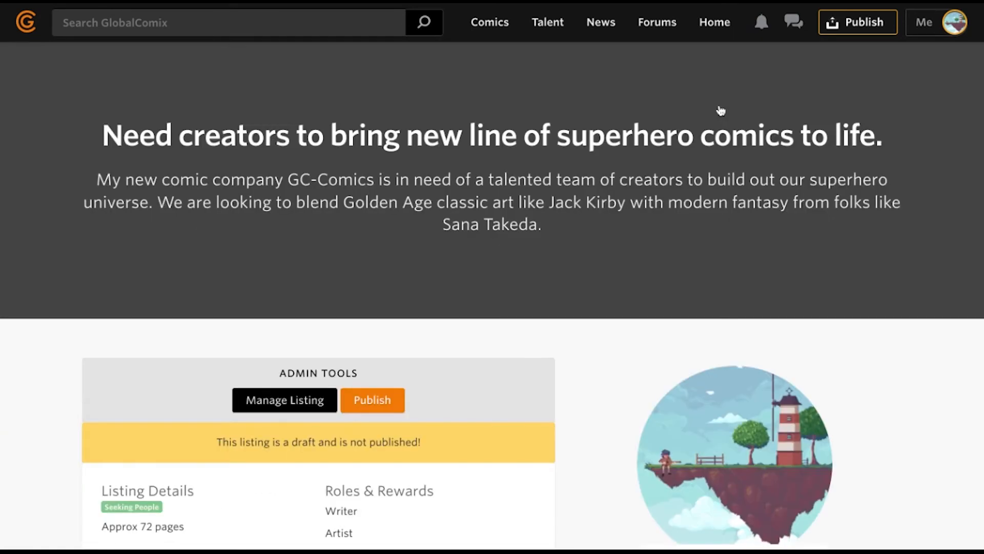
pyautogui.scroll(-1, 379, 318)
pyautogui.scroll(-1, 378, 328)
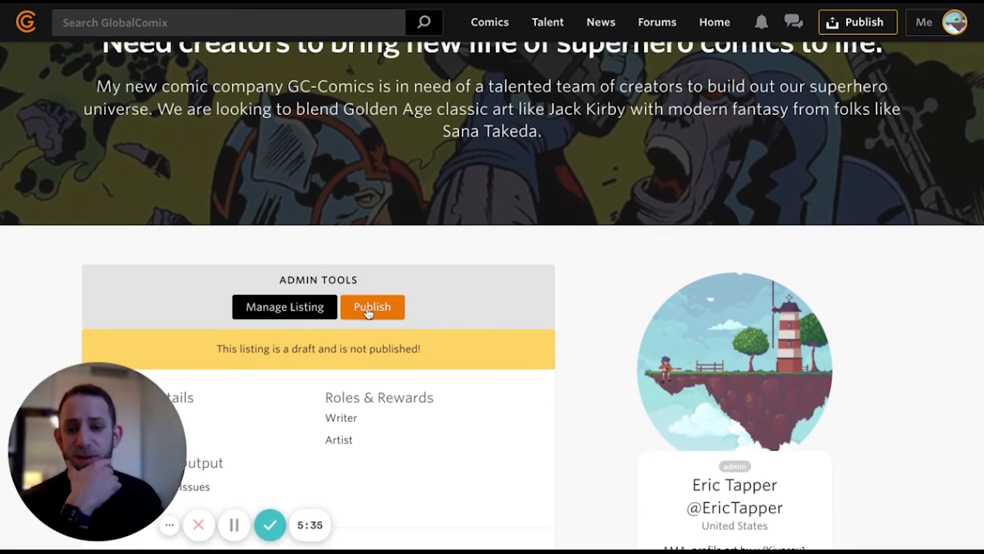
# - Publish the superhero listing from Admin Tools and confirm with Yes
pyautogui.click(369, 312)
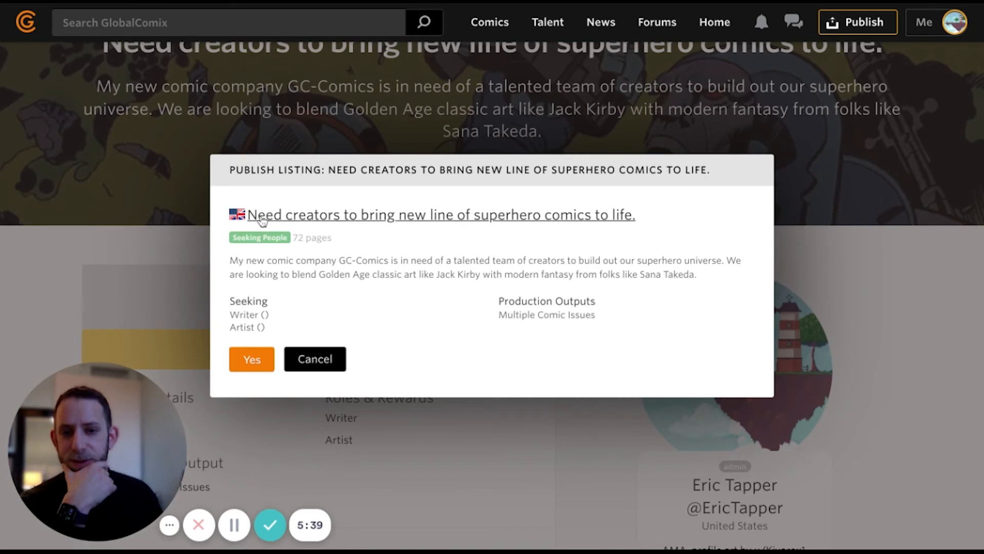
pyautogui.click(252, 361)
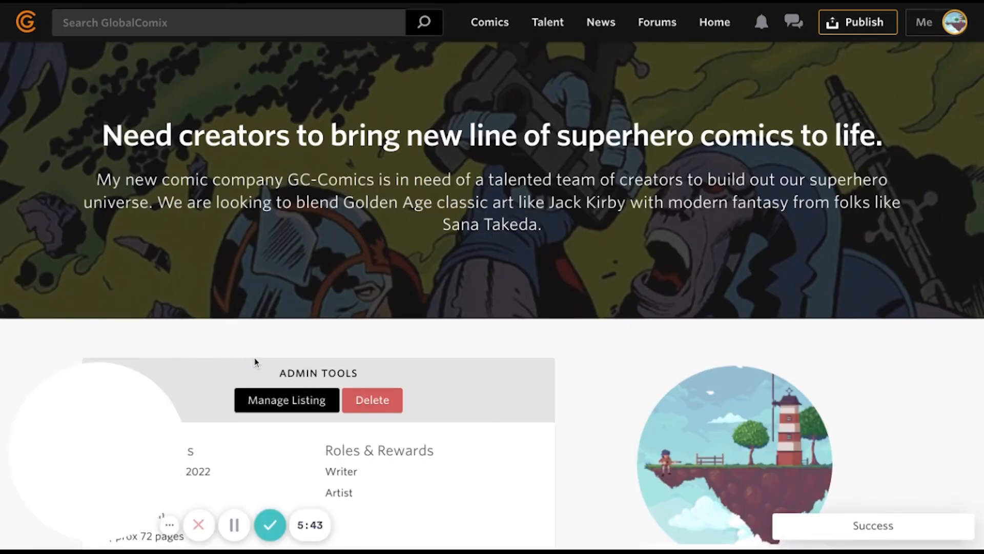
pyautogui.scroll(-2, 254, 359)
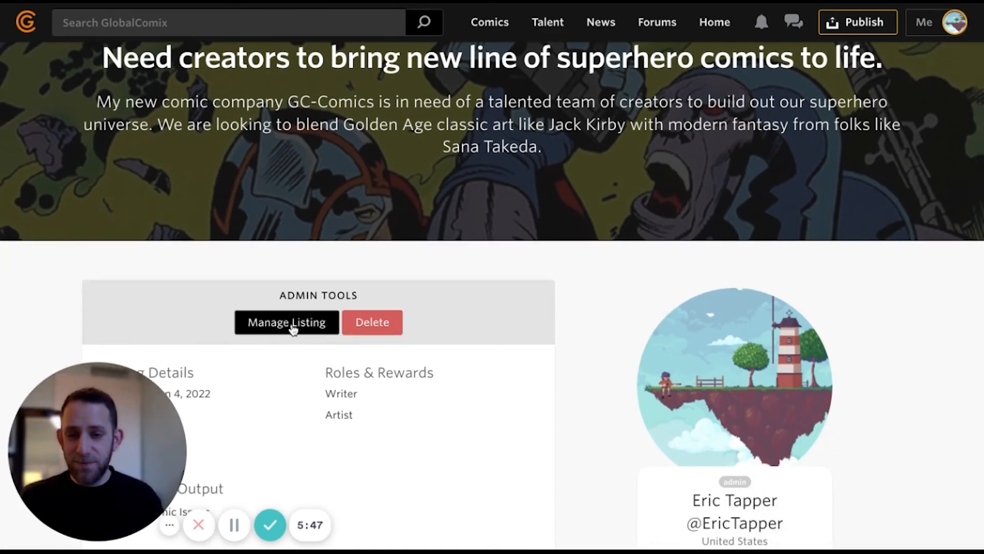
# - Return to the listing's dashboard, now showing 1 person, 1 visit and 1 view
pyautogui.click(294, 328)
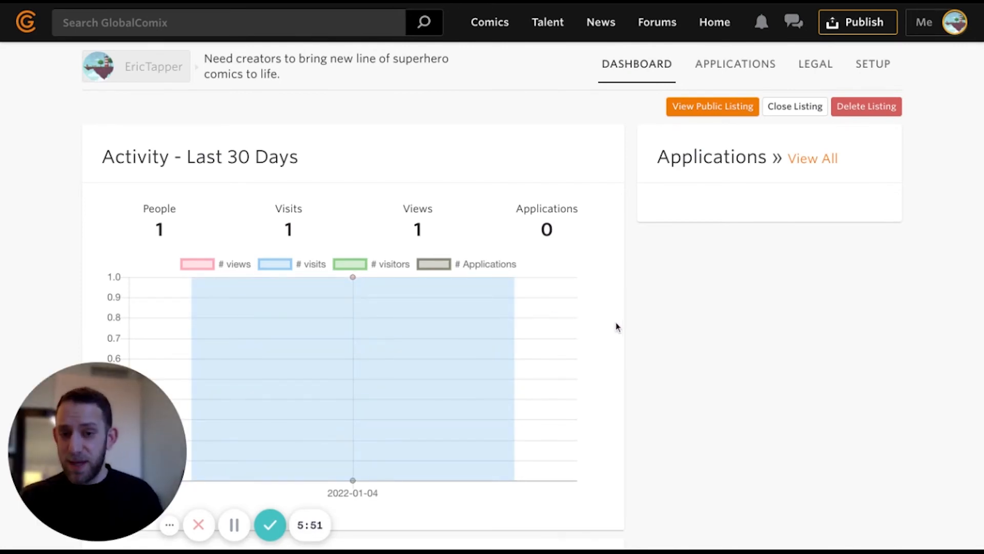
pyautogui.scroll(-2, 614, 325)
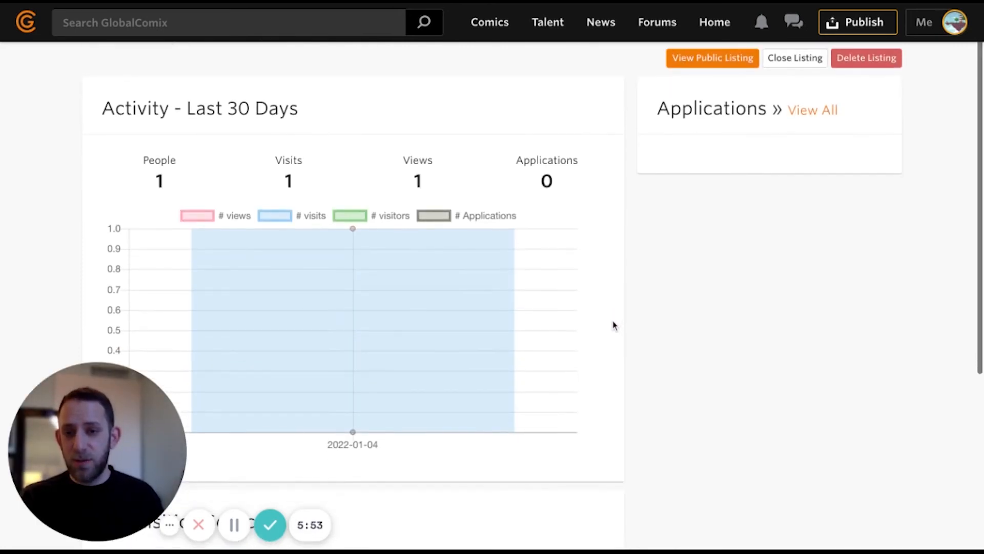
pyautogui.scroll(-1, 614, 326)
pyautogui.scroll(1, 860, 224)
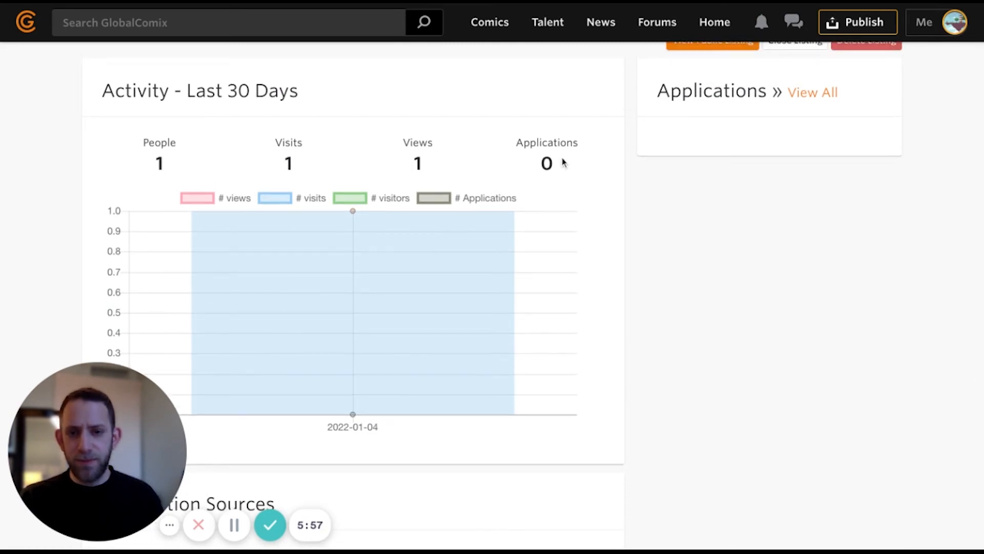
pyautogui.scroll(-1, 563, 162)
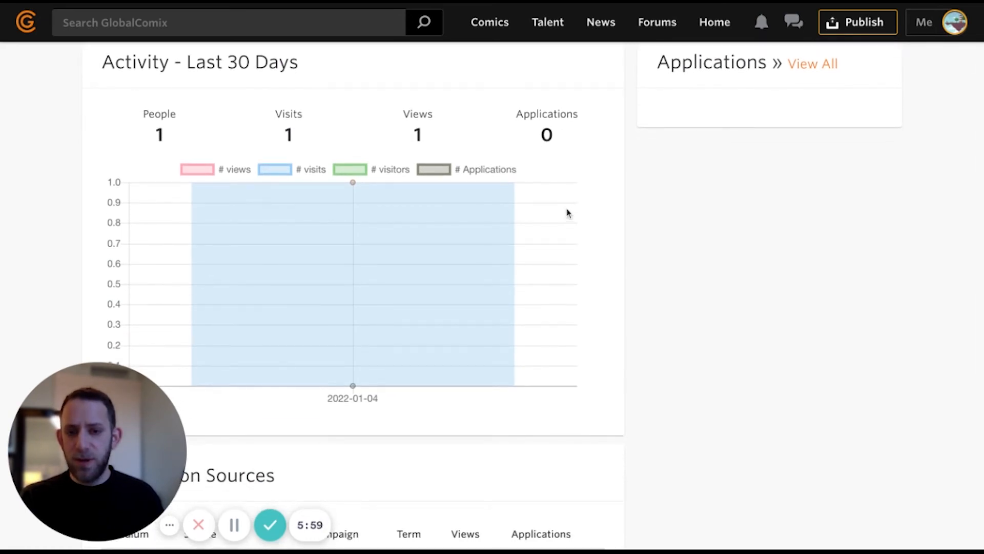
pyautogui.scroll(1, 566, 213)
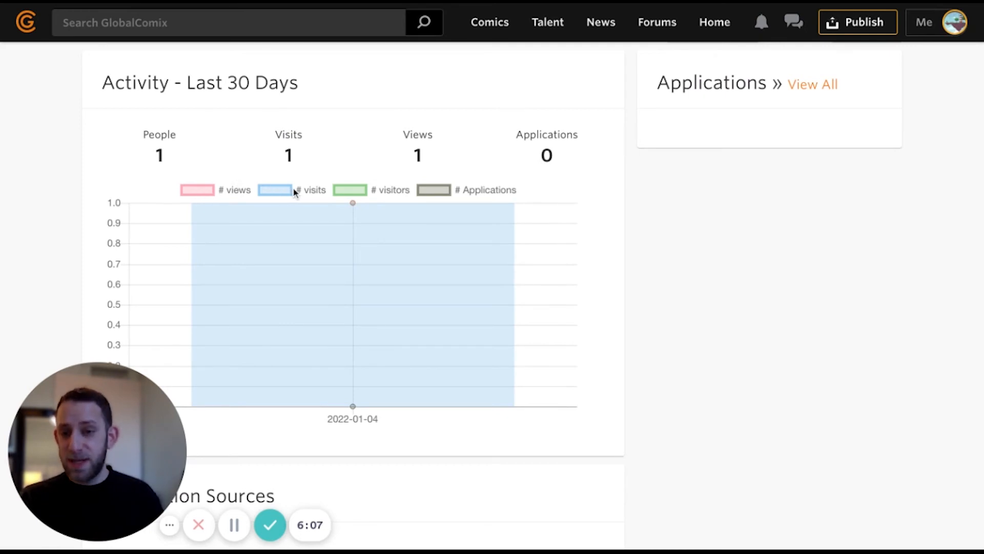
pyautogui.click(345, 191)
pyautogui.click(344, 191)
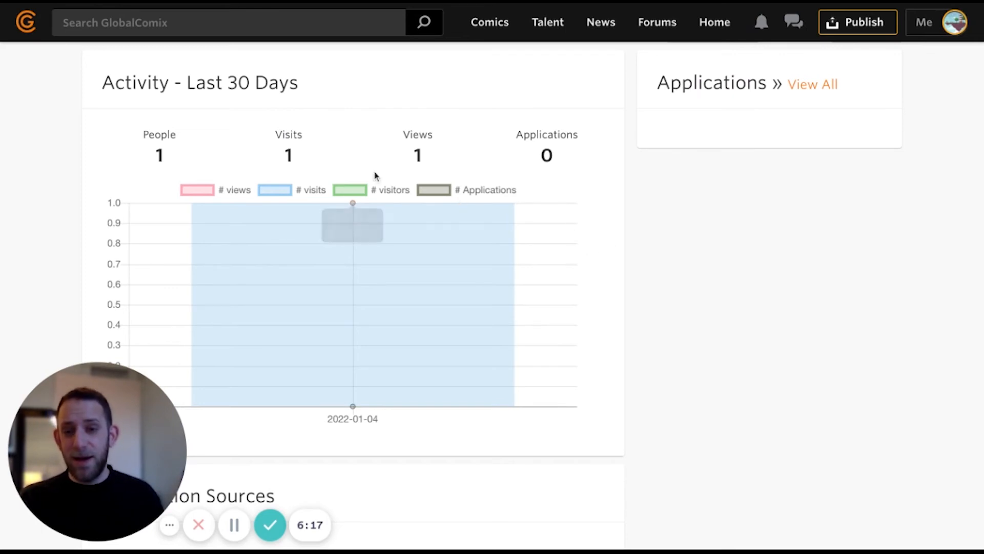
pyautogui.click(357, 144)
pyautogui.moveTo(528, 136); pyautogui.dragTo(639, 160)
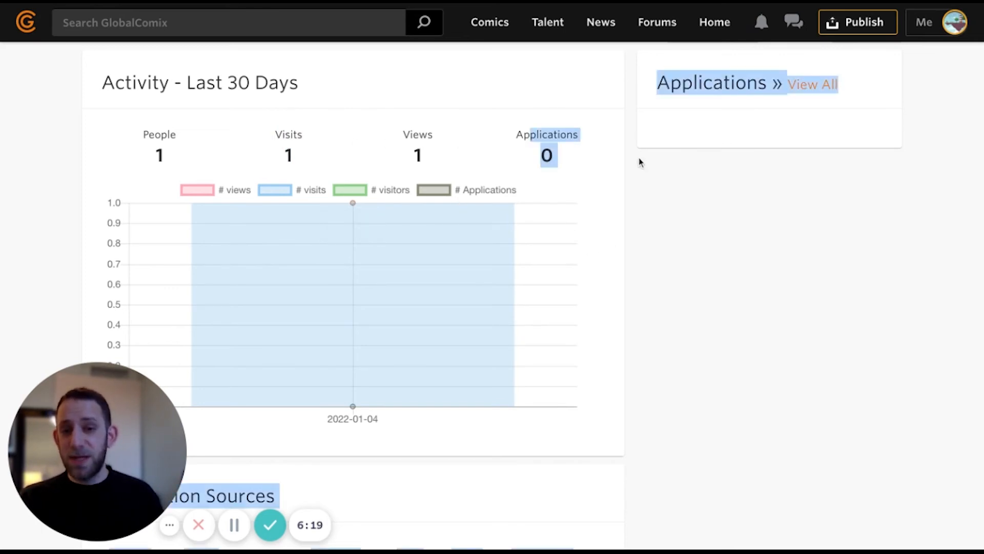
pyautogui.click(641, 174)
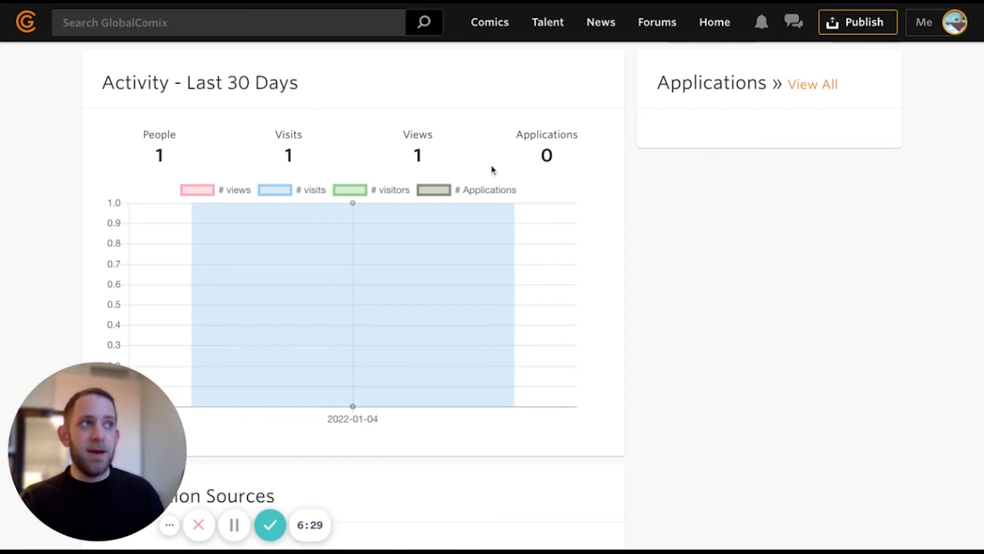
pyautogui.scroll(3, 677, 187)
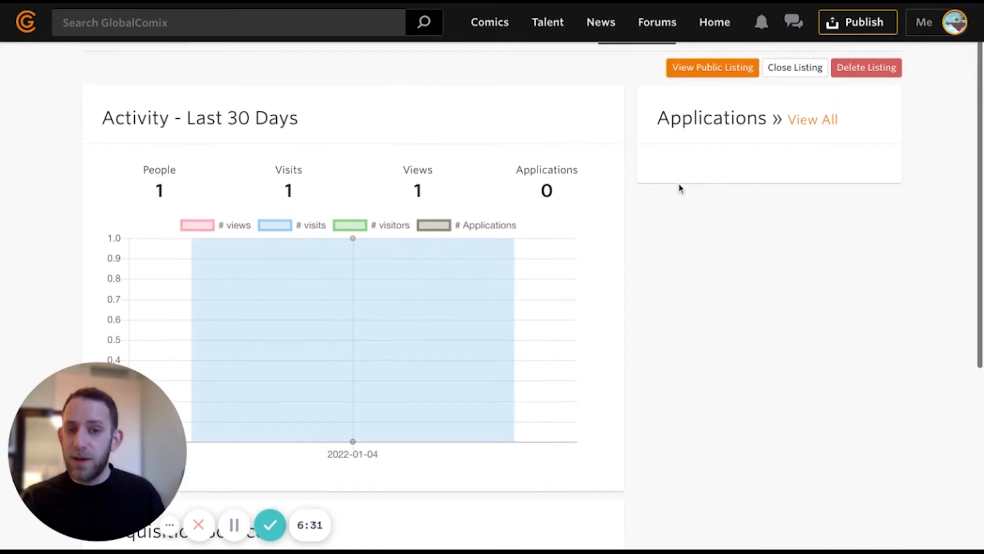
pyautogui.scroll(-1, 645, 185)
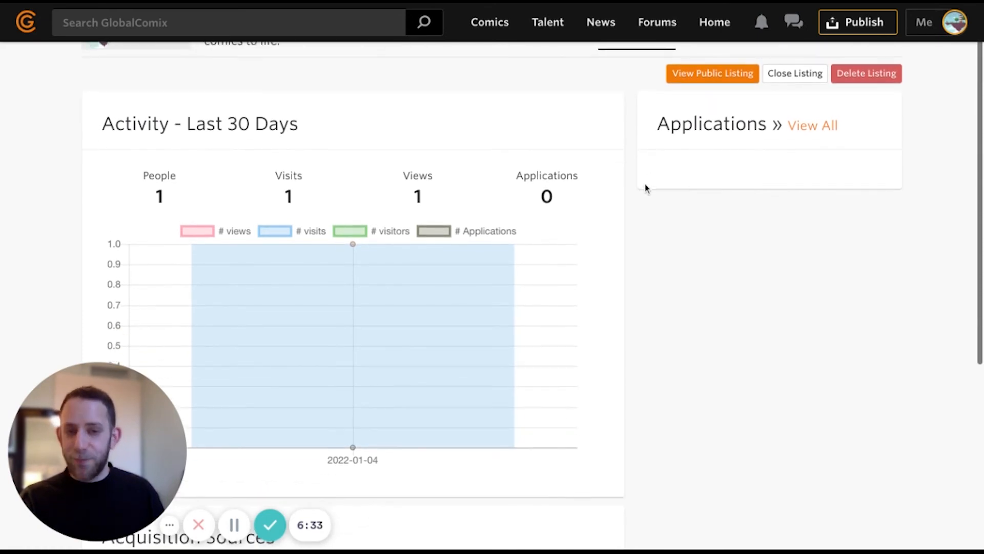
pyautogui.scroll(-2, 604, 330)
pyautogui.scroll(-4, 594, 330)
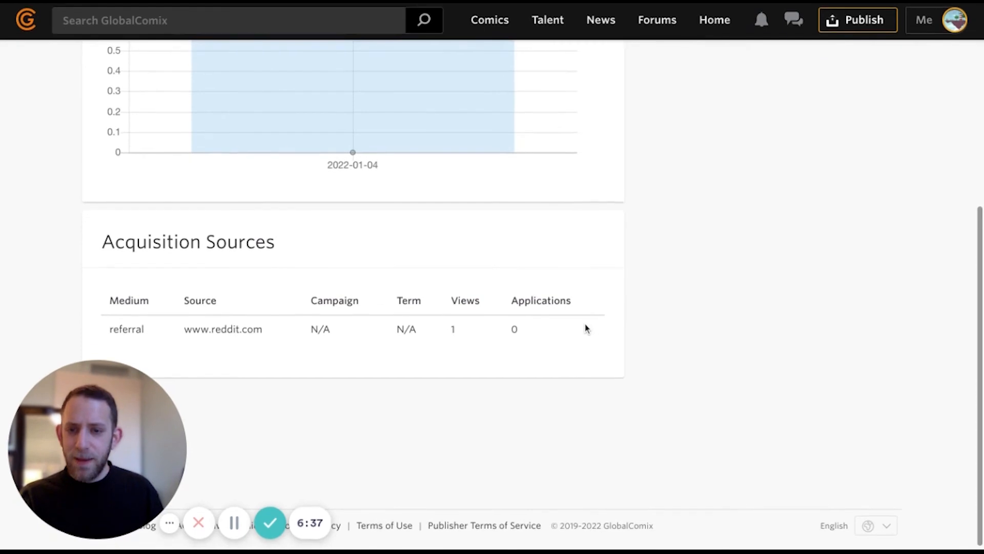
pyautogui.moveTo(152, 245); pyautogui.dragTo(101, 249)
pyautogui.tripleClick(99, 248)
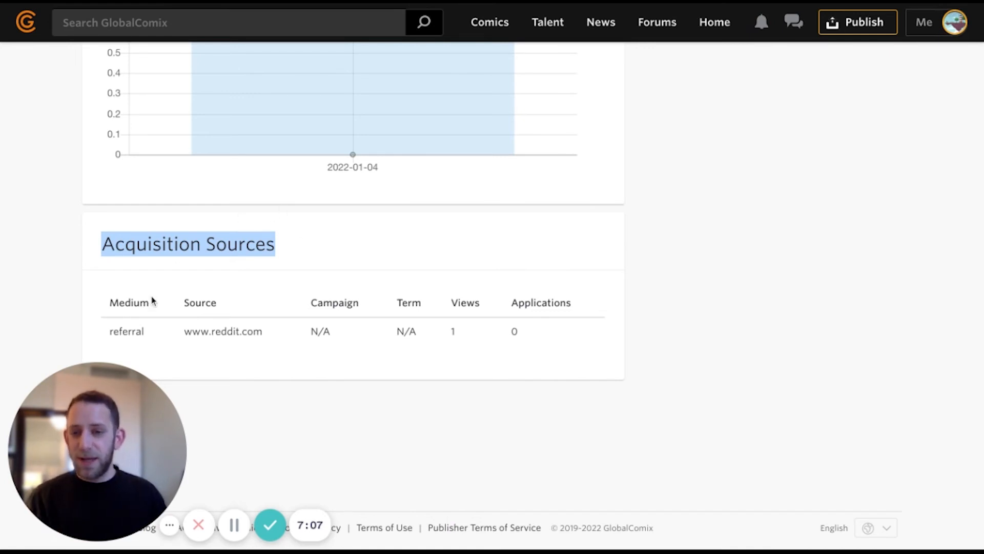
pyautogui.moveTo(105, 303); pyautogui.dragTo(581, 344)
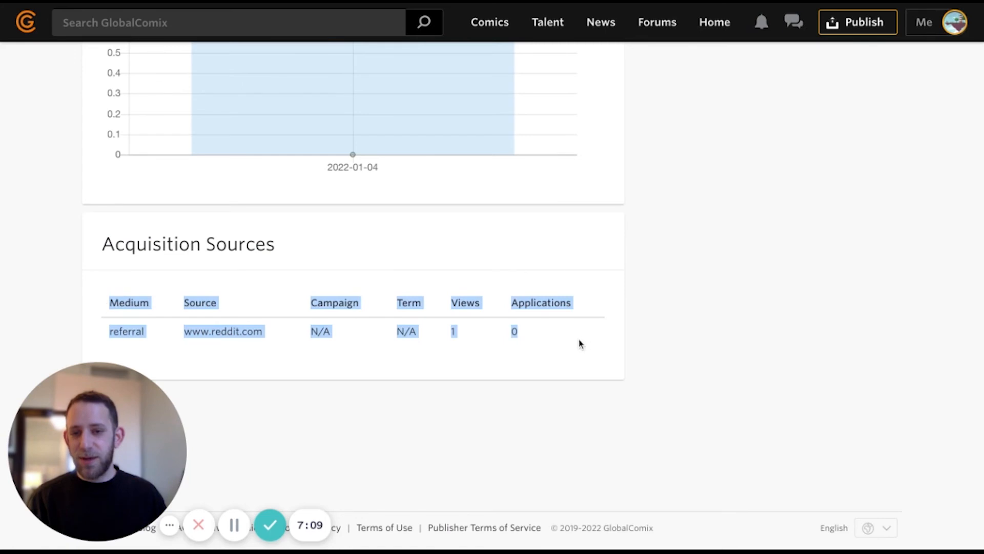
pyautogui.click(577, 341)
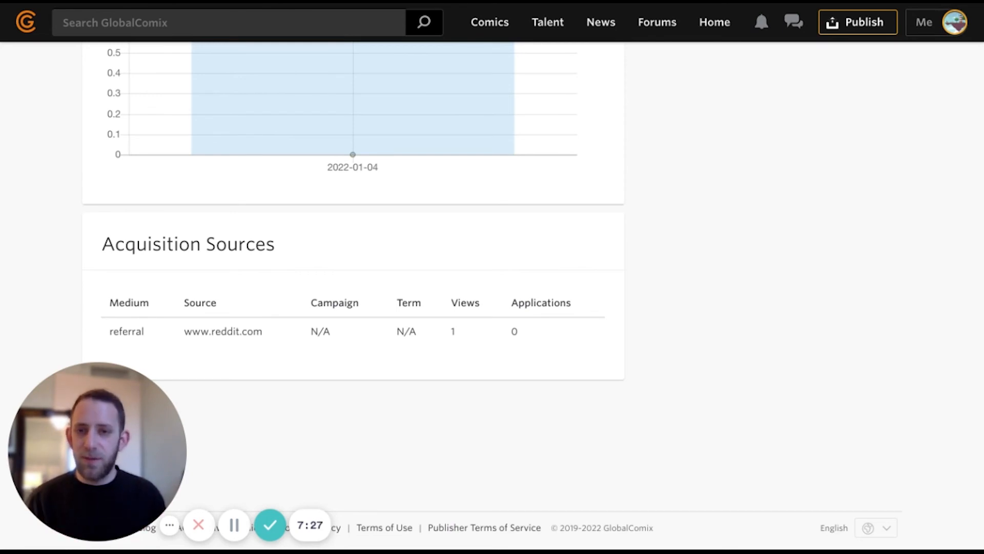
pyautogui.scroll(2, 600, 343)
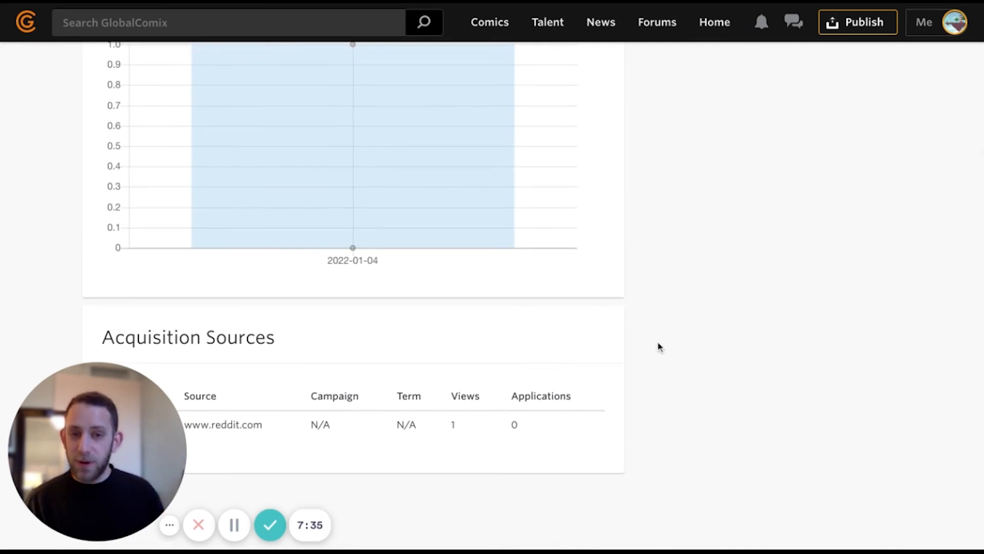
pyautogui.scroll(2, 659, 346)
pyautogui.scroll(-2, 659, 346)
pyautogui.scroll(-2, 659, 346)
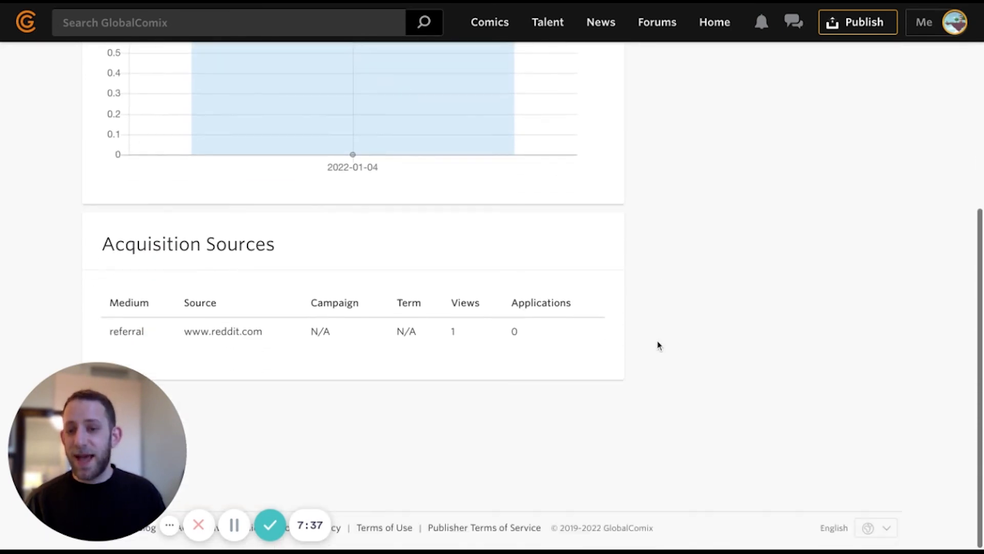
pyautogui.moveTo(113, 244); pyautogui.dragTo(277, 245)
pyautogui.click(414, 296)
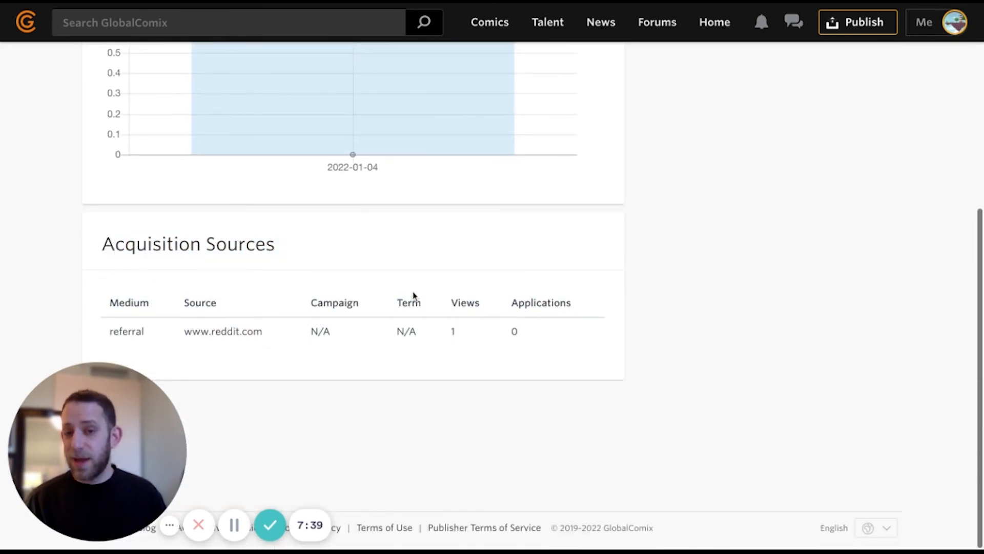
pyautogui.scroll(2, 707, 249)
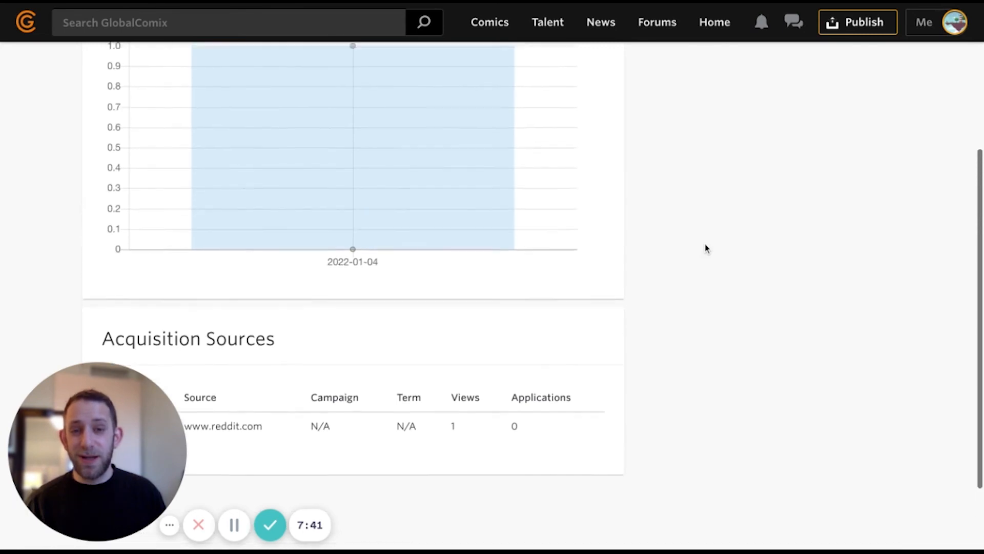
pyautogui.scroll(5, 706, 249)
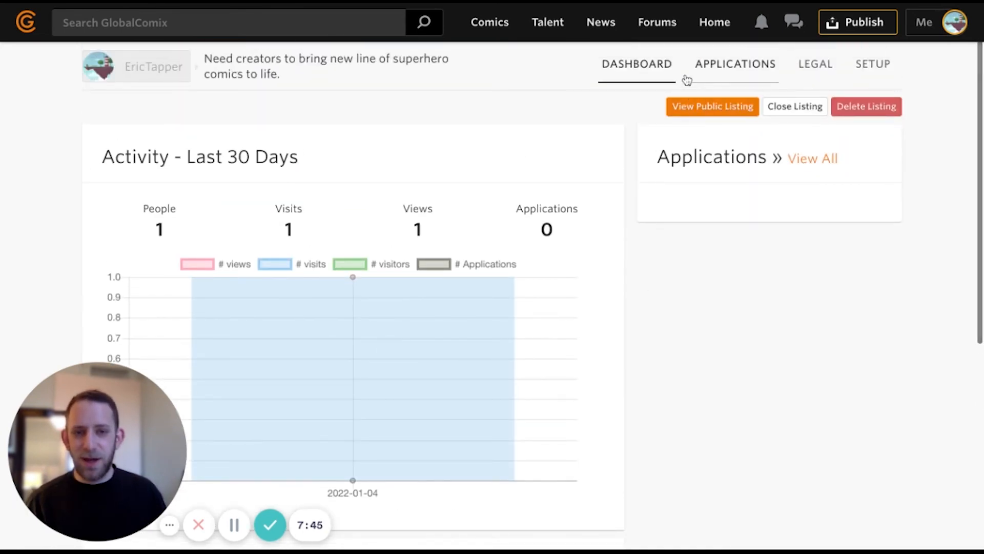
# - Check the empty Applications list, then bring up the listing's Setup Introduction step
pyautogui.click(719, 73)
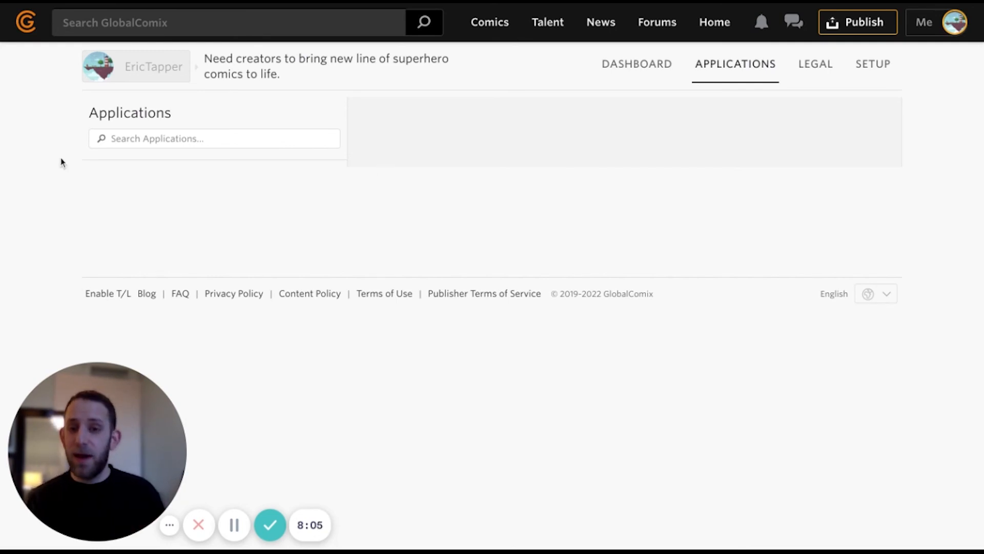
pyautogui.click(877, 68)
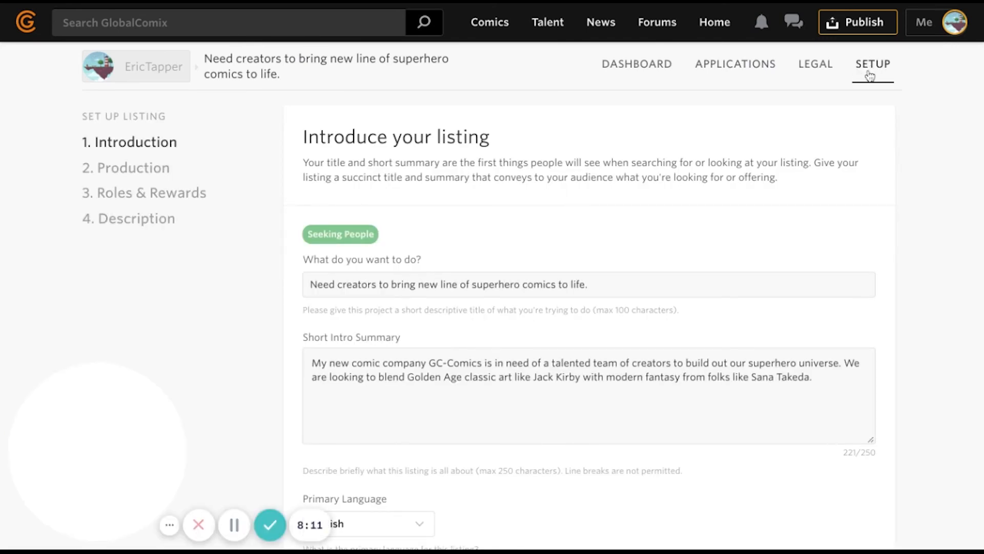
# - Prefix the listing title with [DEMO DONT APPLY], save, and go to the Legal consultation page
pyautogui.scroll(-1, 269, 193)
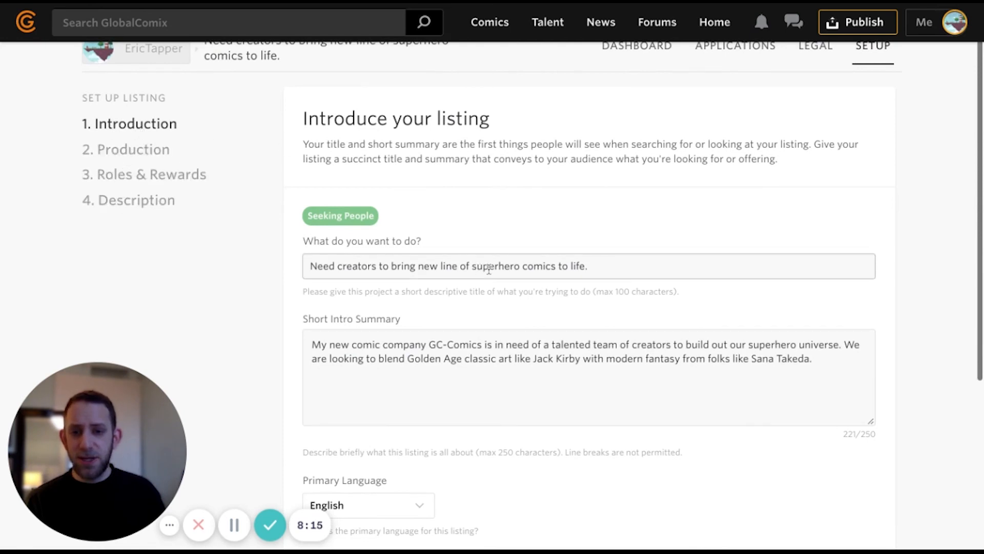
pyautogui.scroll(-1, 410, 236)
pyautogui.click(313, 225)
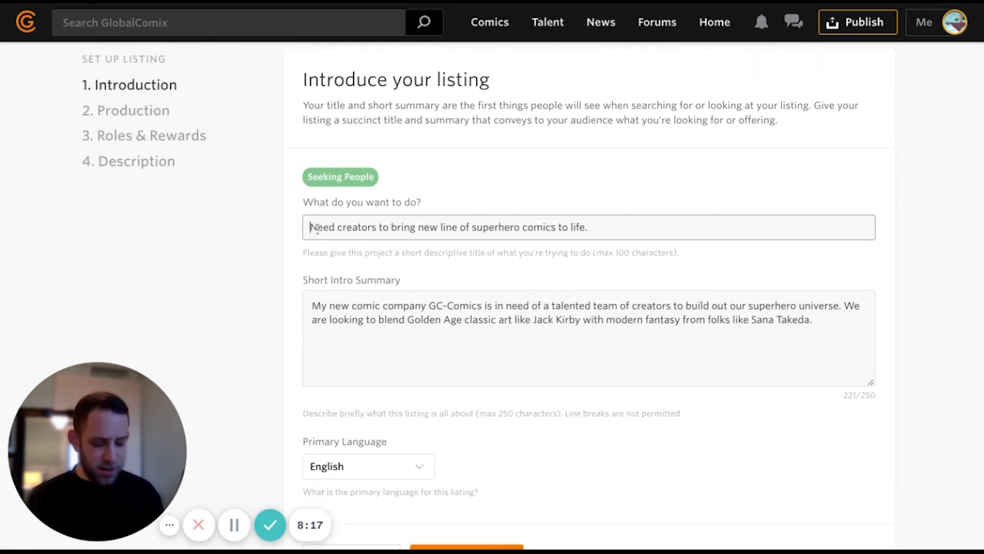
pyautogui.write('[DEMO DONT AP')
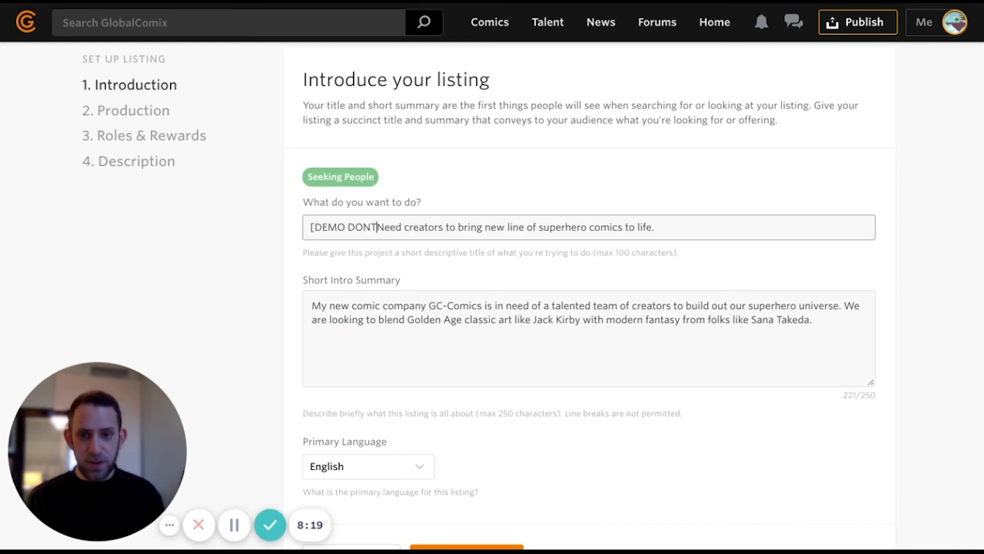
pyautogui.write('PLY]')
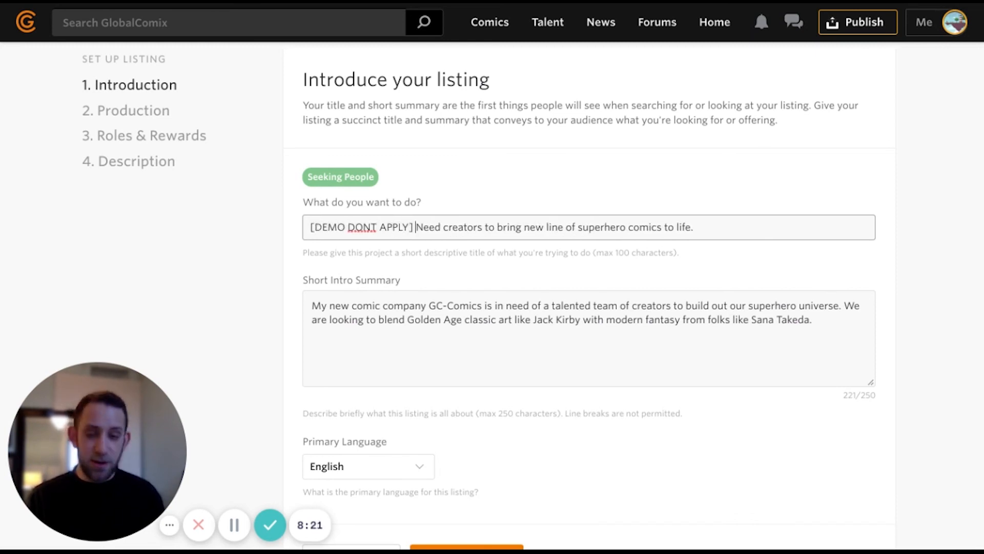
pyautogui.scroll(-3, 189, 312)
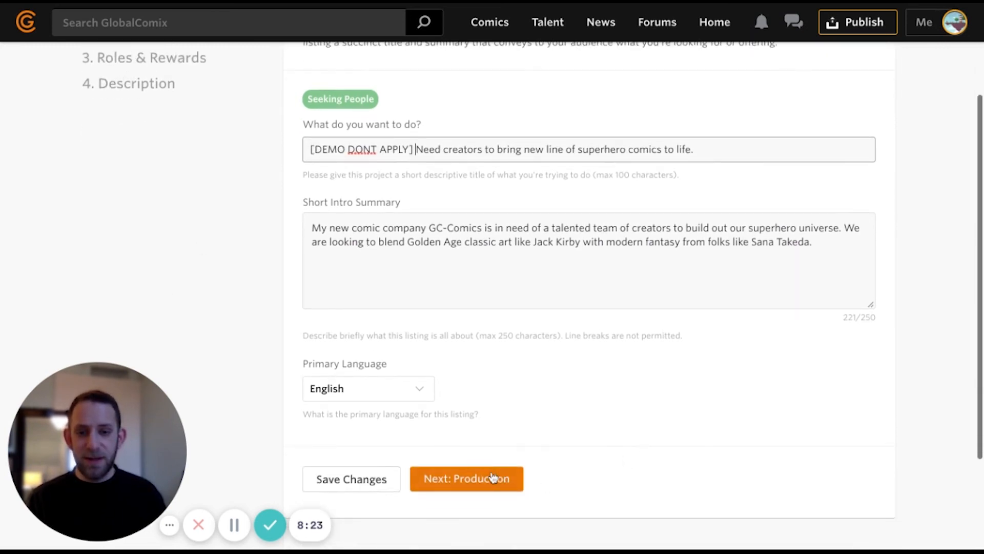
pyautogui.click(359, 479)
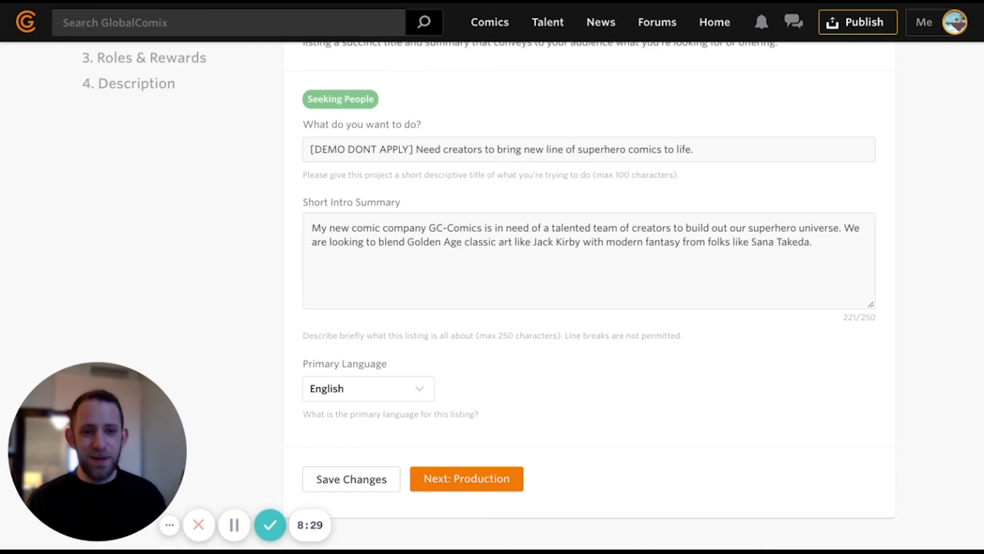
pyautogui.scroll(3, 533, 284)
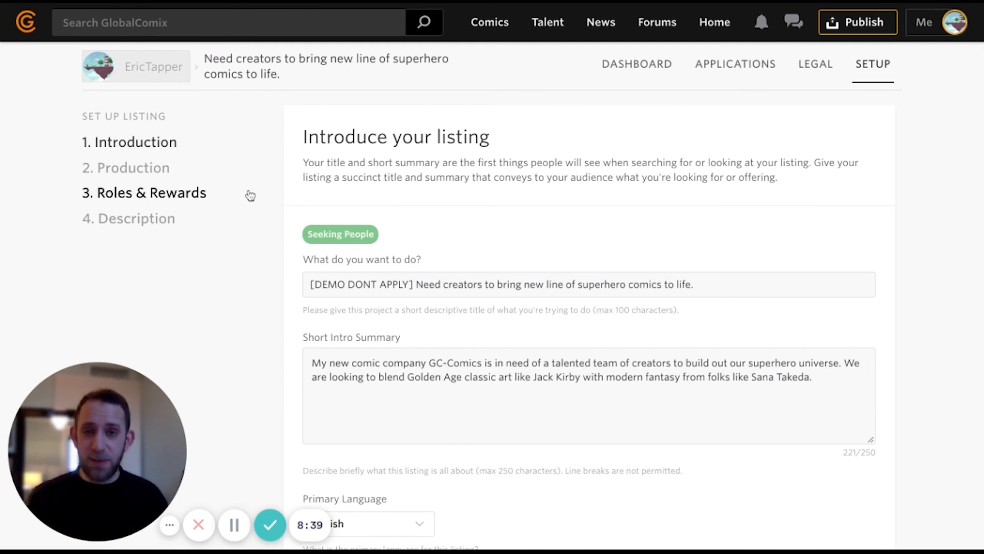
pyautogui.click(820, 72)
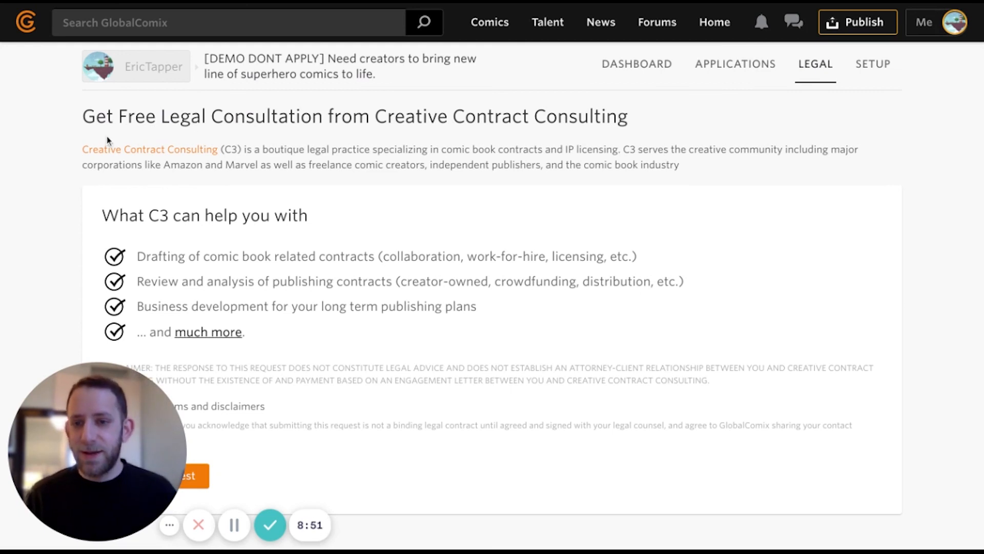
pyautogui.scroll(-2, 110, 139)
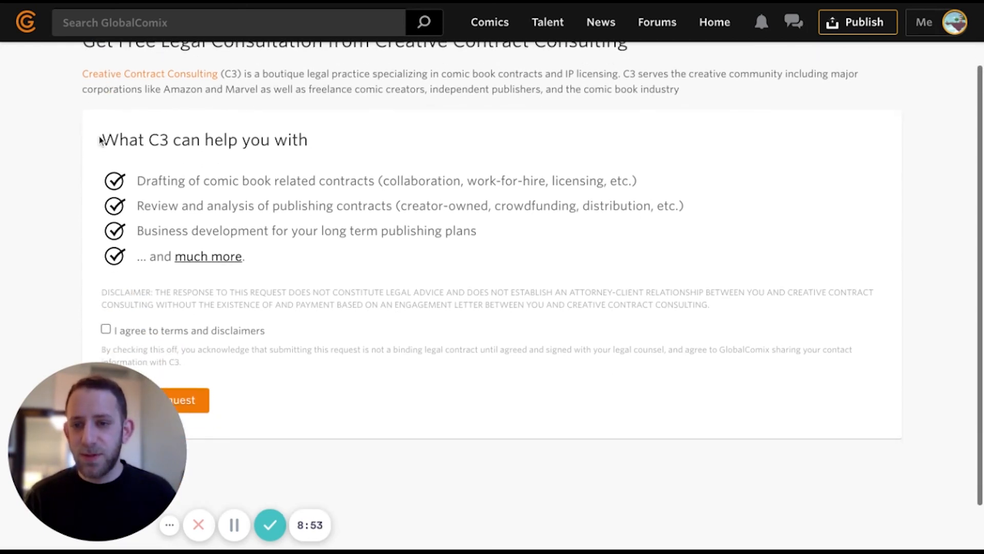
pyautogui.scroll(1, 103, 138)
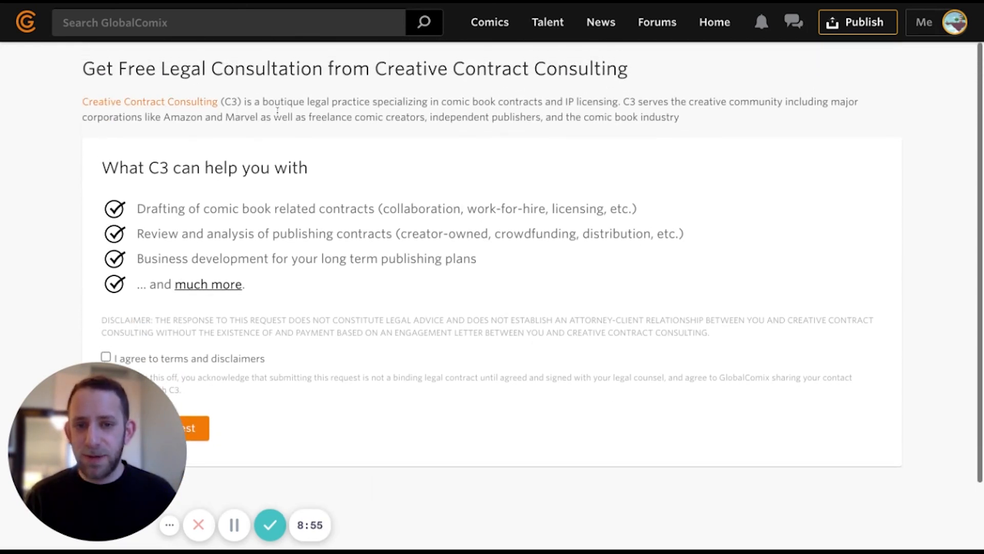
pyautogui.scroll(-1, 286, 114)
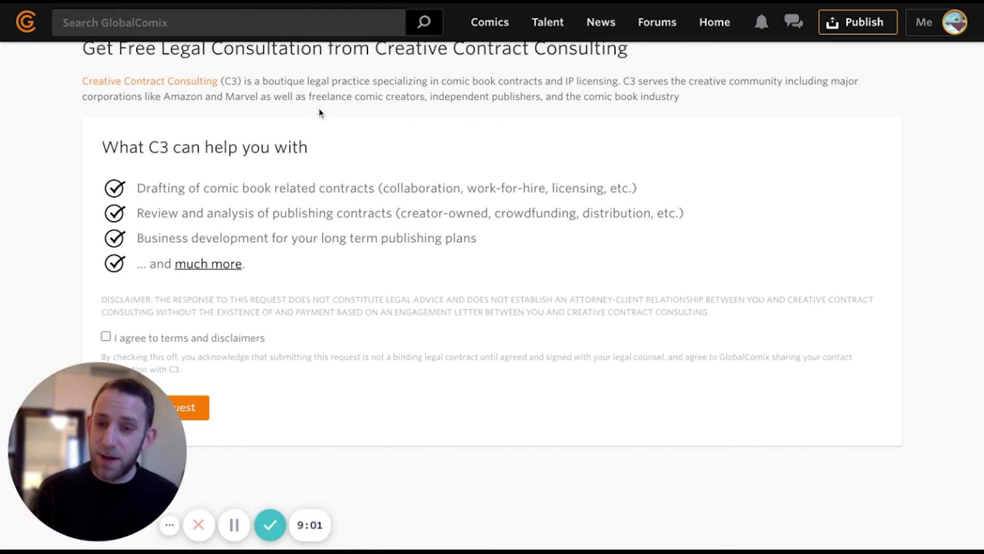
pyautogui.scroll(-1, 311, 110)
pyautogui.scroll(-1, 312, 116)
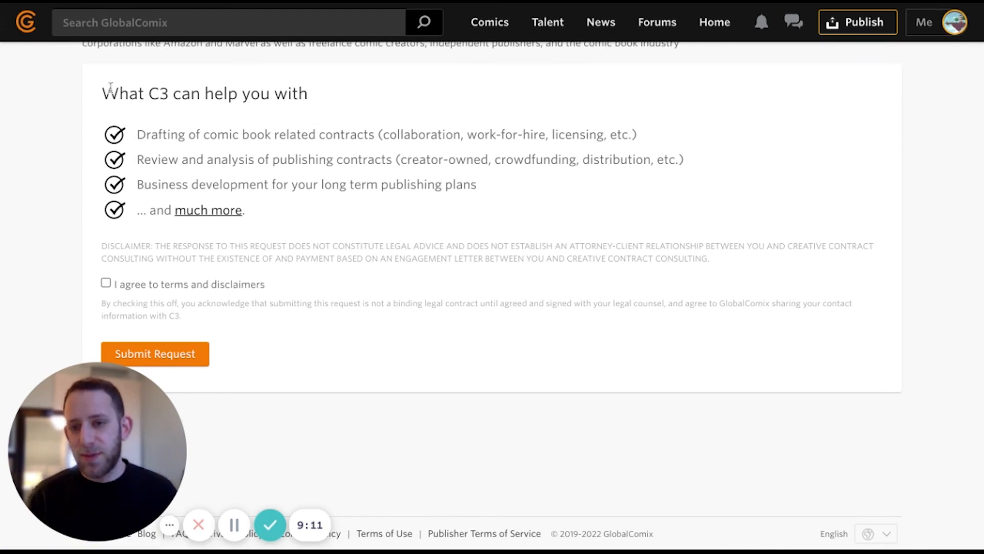
pyautogui.moveTo(119, 93); pyautogui.dragTo(312, 210)
pyautogui.click(308, 208)
pyautogui.scroll(1, 306, 206)
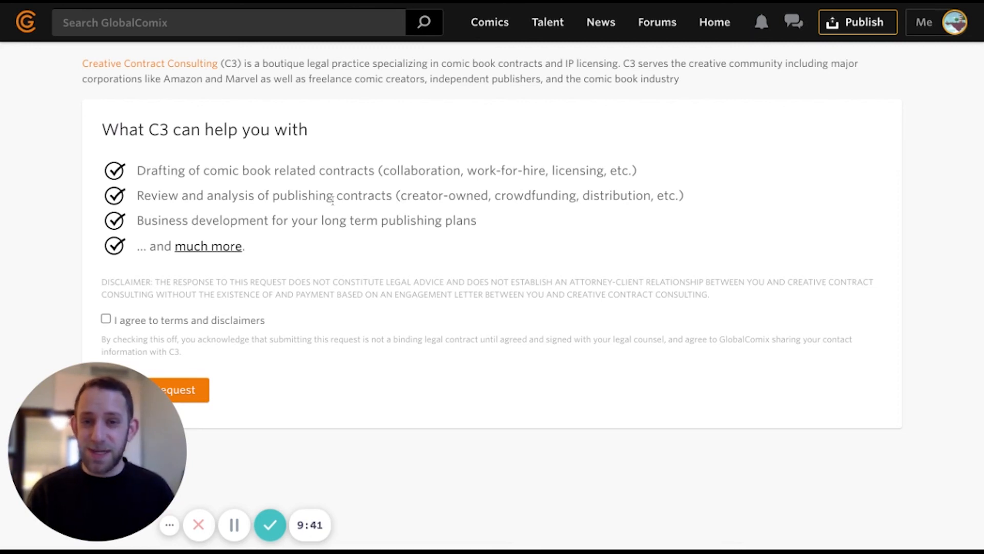
pyautogui.scroll(-1, 346, 212)
pyautogui.scroll(-1, 345, 213)
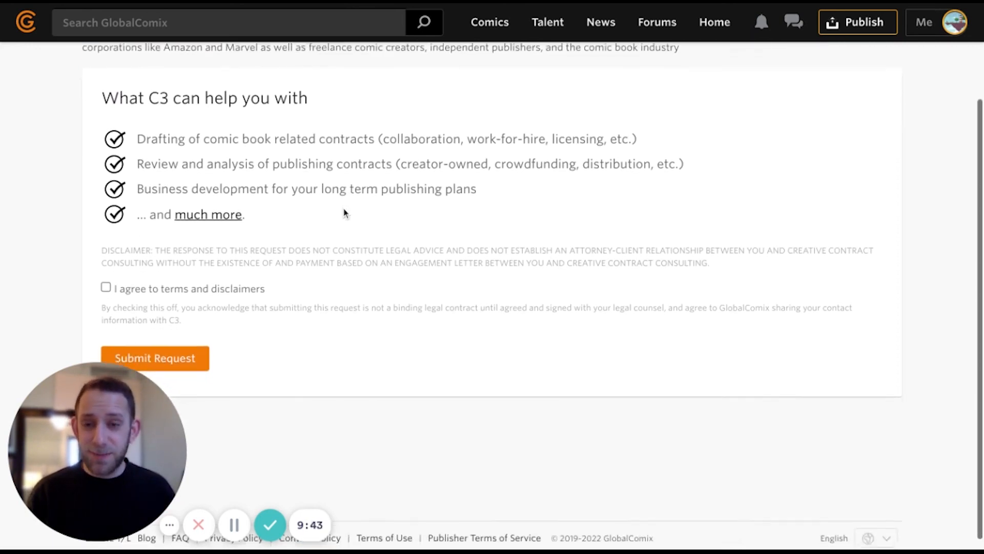
# - Tick 'I agree to terms and disclaimers' on the legal consultation request
pyautogui.click(107, 278)
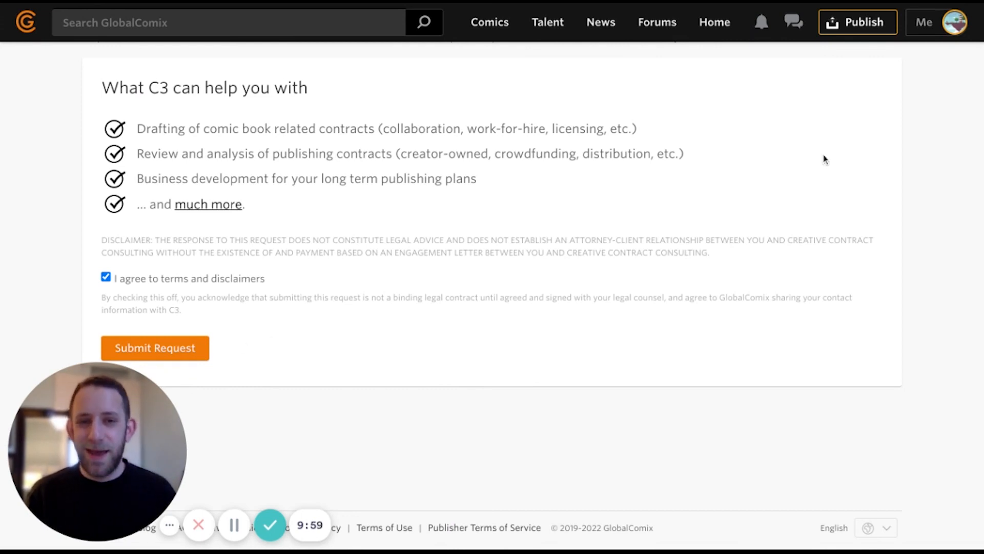
pyautogui.scroll(3, 767, 158)
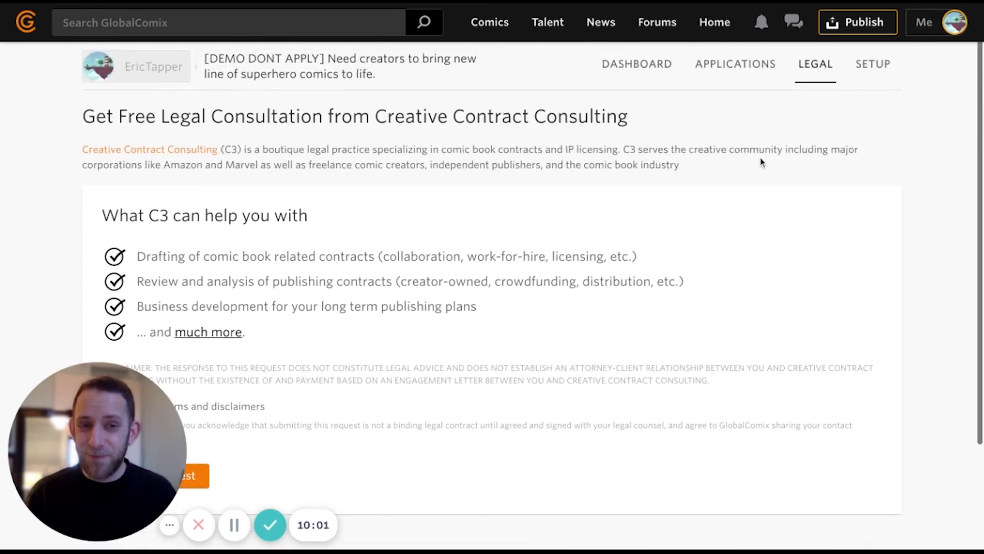